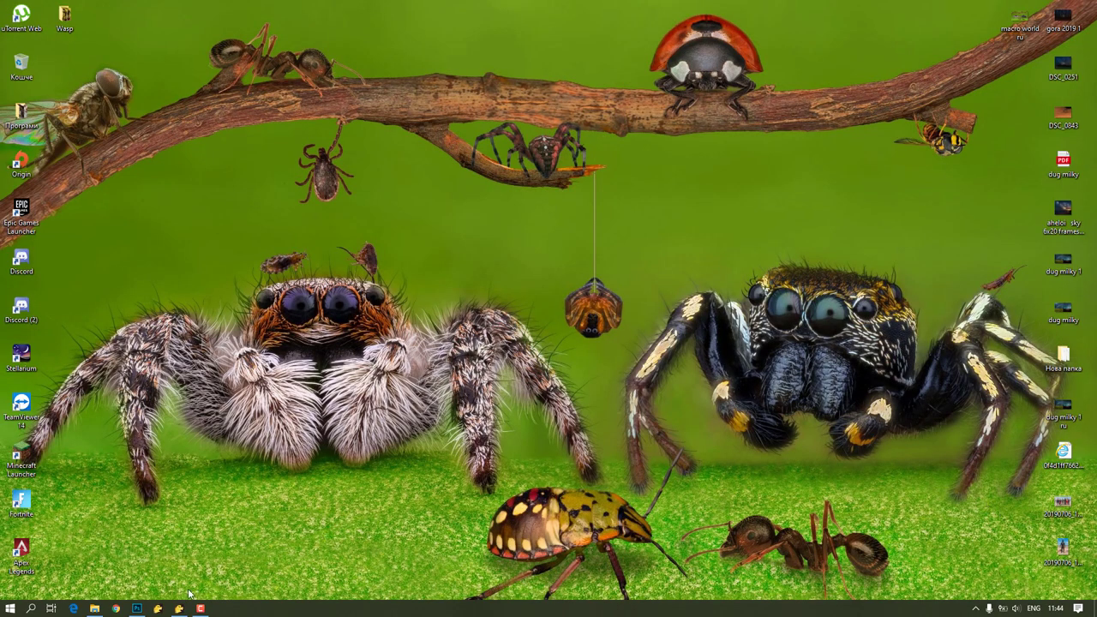
- Open the Wasp folder and view its first image, 2644.JPG, in Photos
left_click(93, 611)
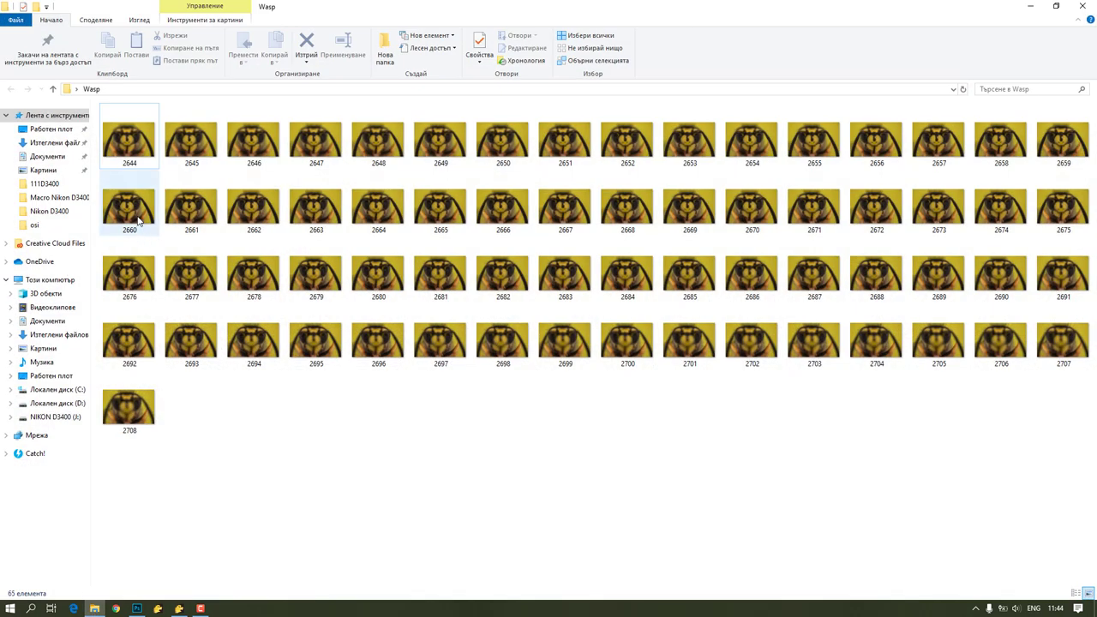
double_click(129, 153)
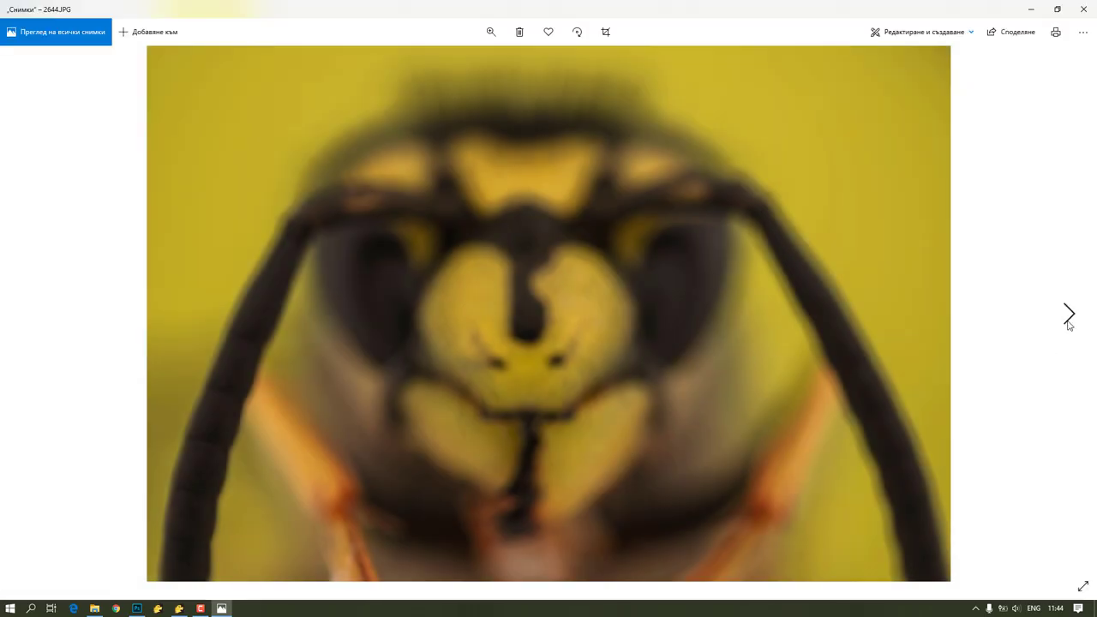
- Page through the wasp focus frames up to 2680.JPG, then close Photos
left_click(1068, 317)
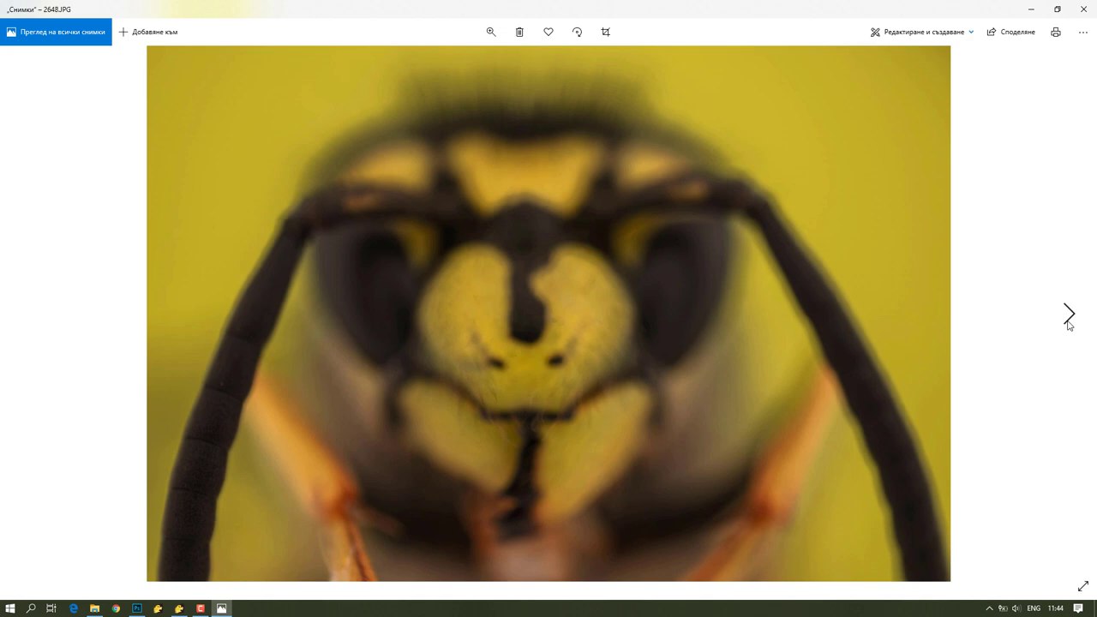
left_click(1068, 317)
left_click(1068, 317)
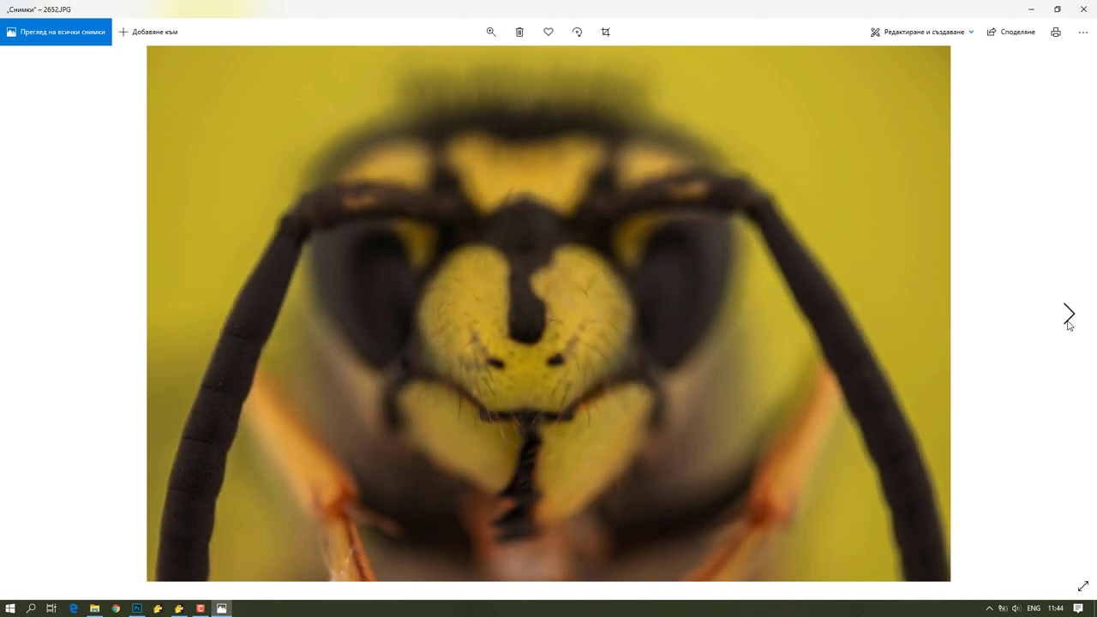
left_click(1068, 317)
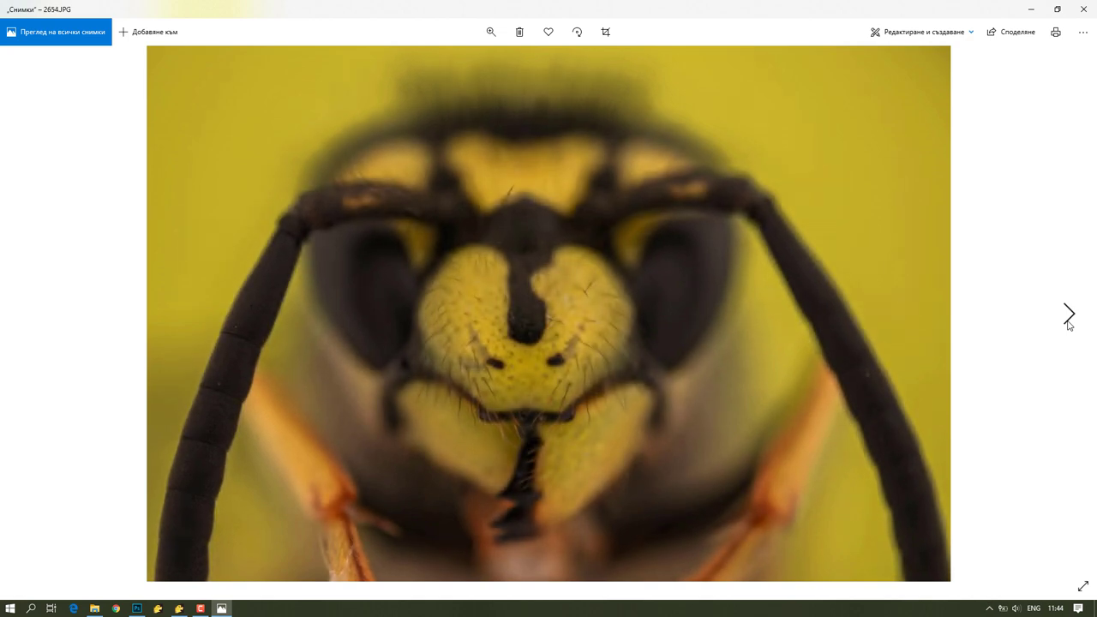
left_click(1068, 317)
left_click(1068, 317)
left_click(1068, 317)
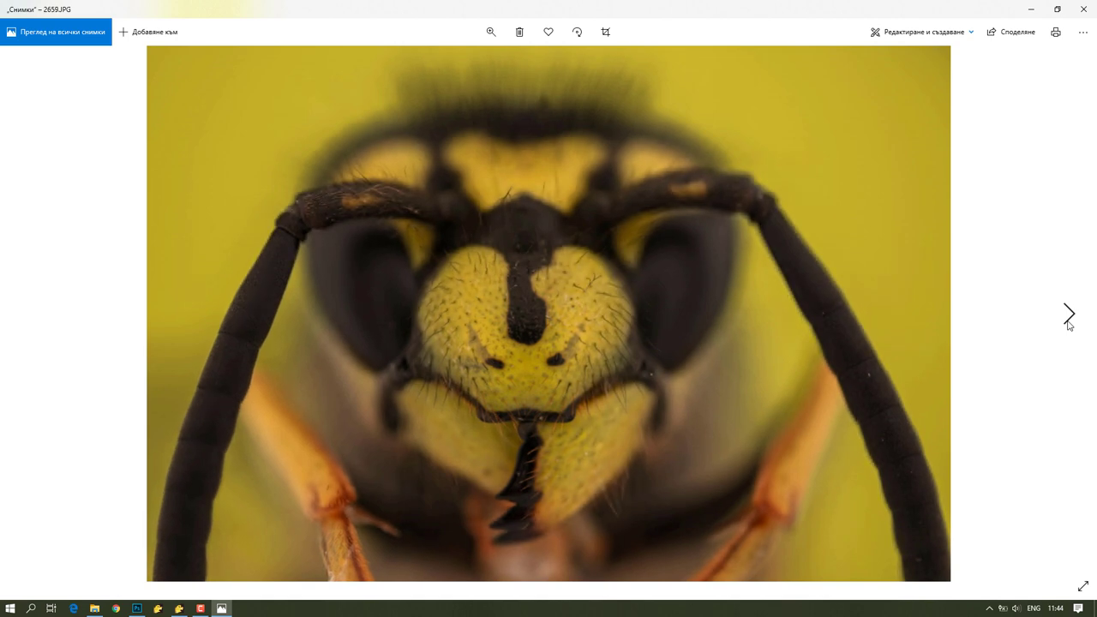
left_click(1068, 317)
left_click(1069, 317)
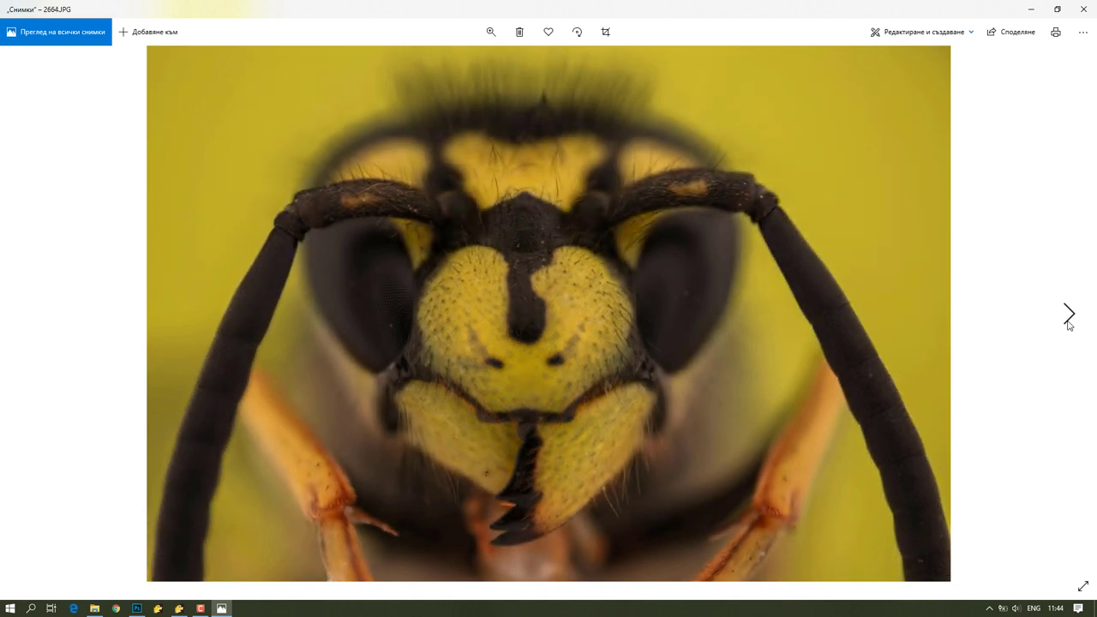
left_click(1069, 317)
left_click(1068, 317)
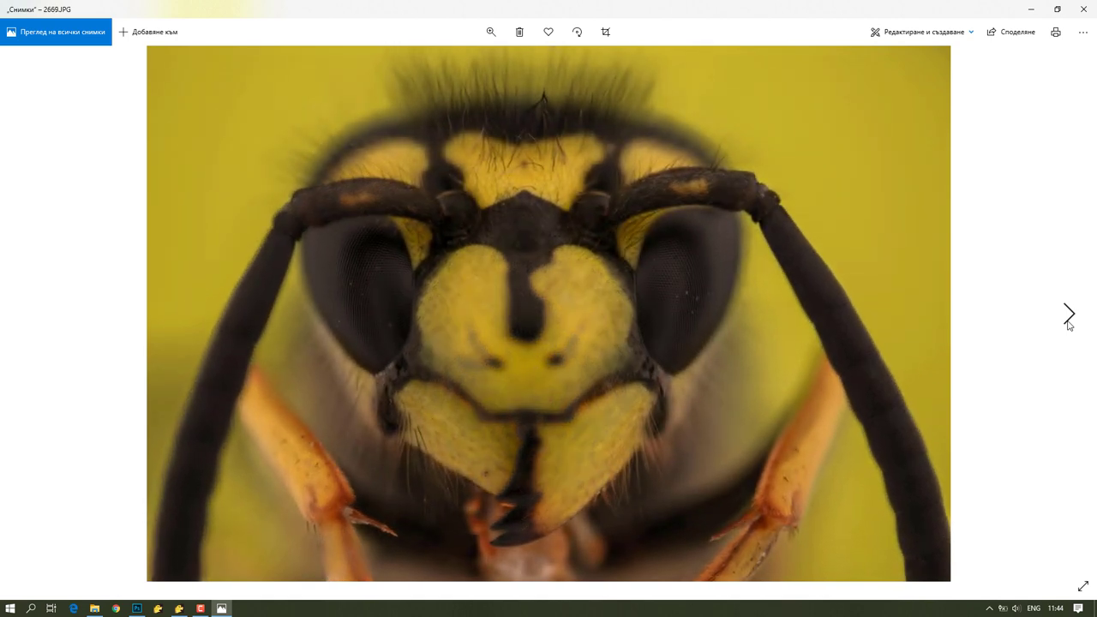
left_click(1068, 317)
left_click(1068, 317)
left_click(1069, 317)
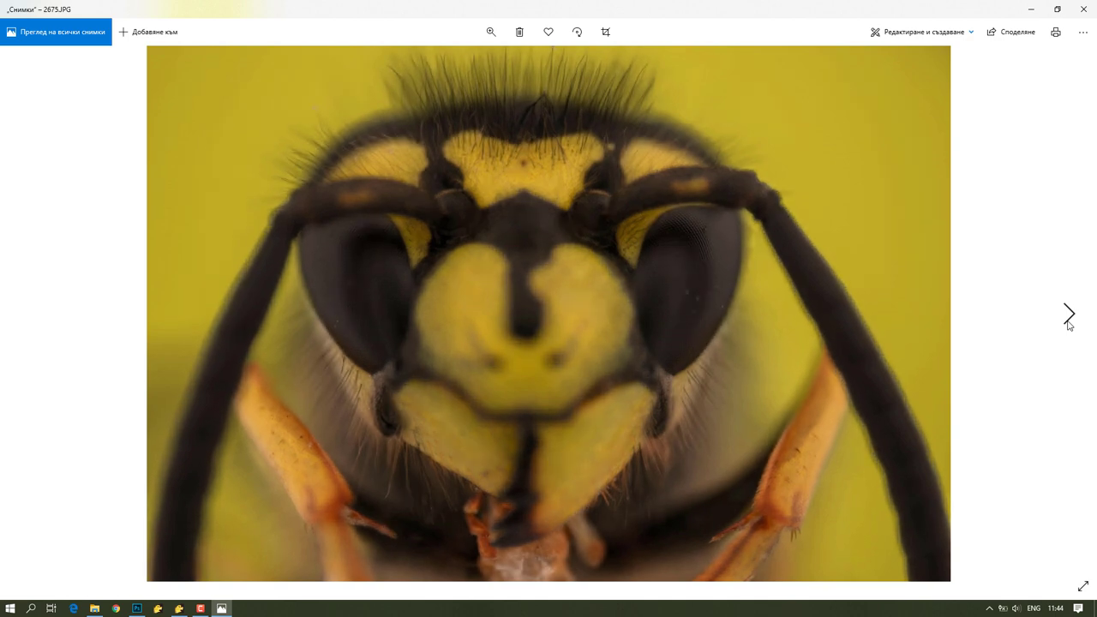
left_click(1069, 317)
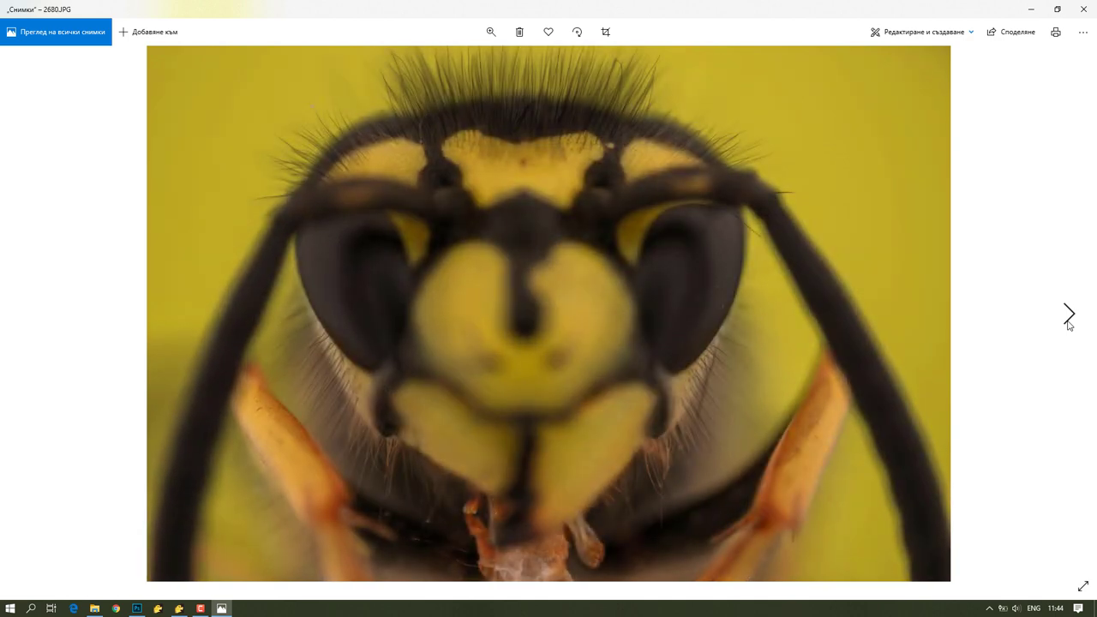
left_click(1078, 10)
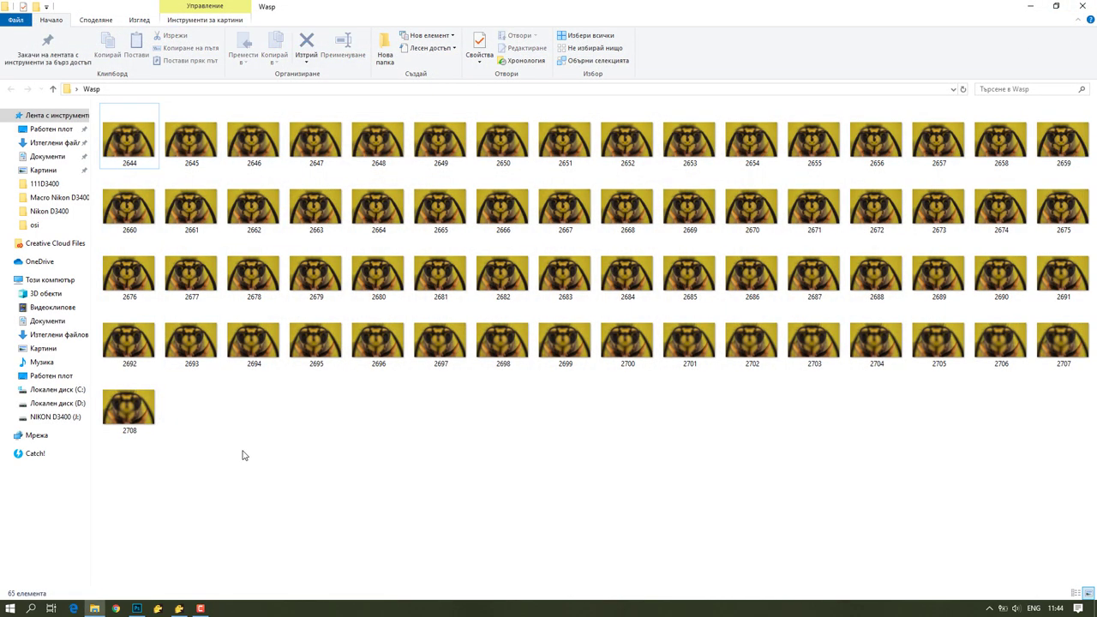
- Select all 65 wasp thumbnails and bring Zerene Stacker to the front
left_click_drag(229, 472, 127, 165)
left_click(182, 473)
mouse_move(147, 481)
left_mouse_down()
mouse_move(169, 149)
mouse_move(1053, 142)
left_mouse_up()
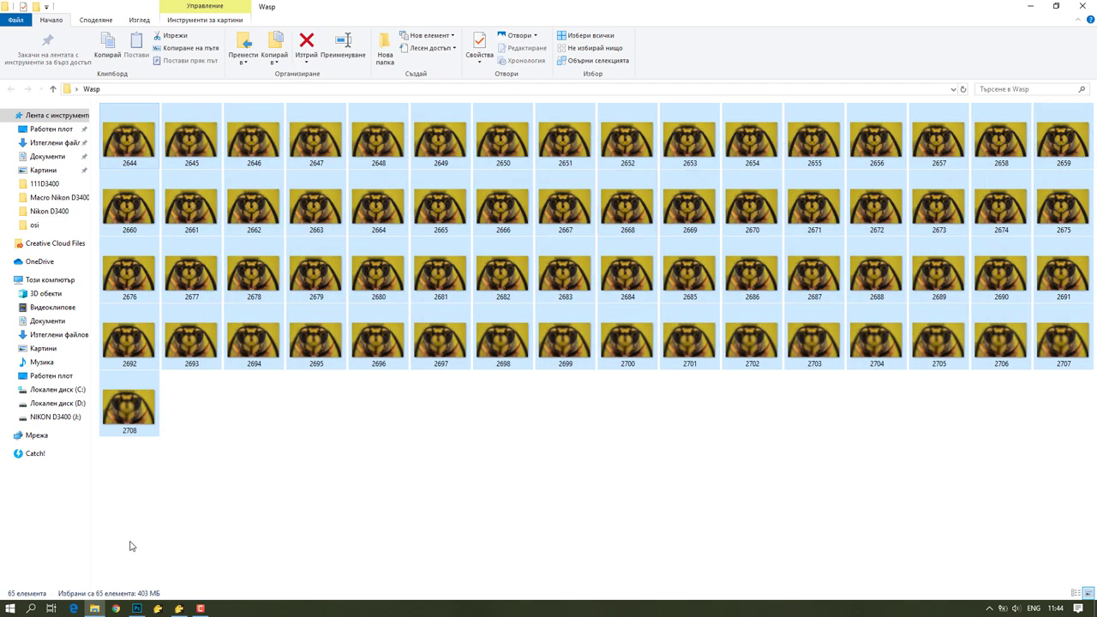
left_click(179, 610)
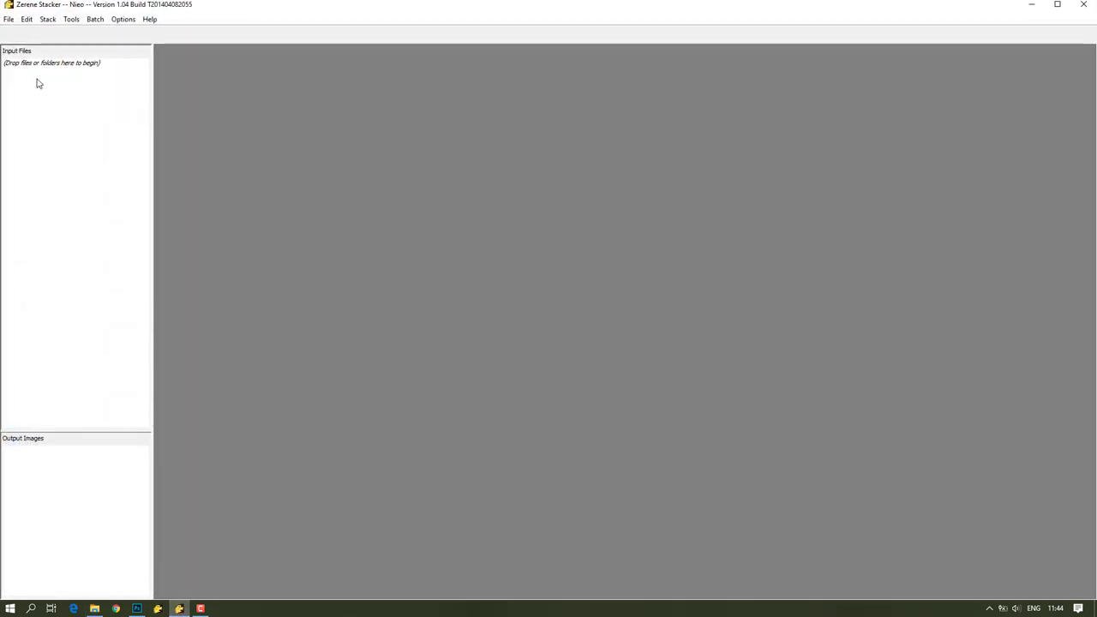
- Load the 65 wasp JPGs into Zerene's Input Files and maximize the window
double_click(396, 14)
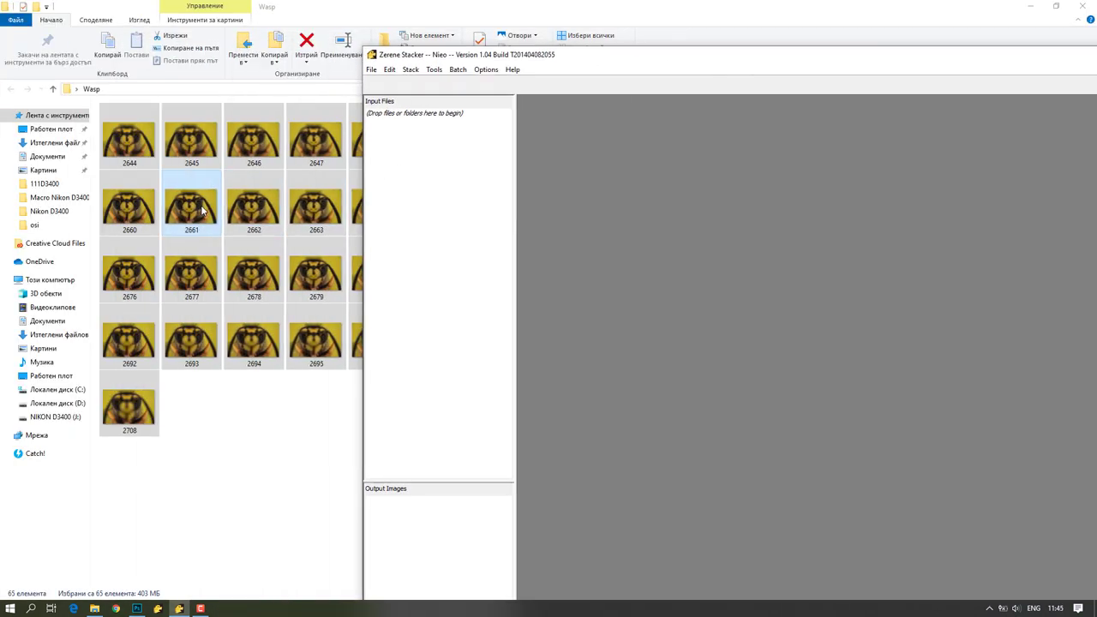
mouse_move(254, 210)
left_mouse_down()
mouse_move(291, 257)
mouse_move(436, 259)
left_mouse_up()
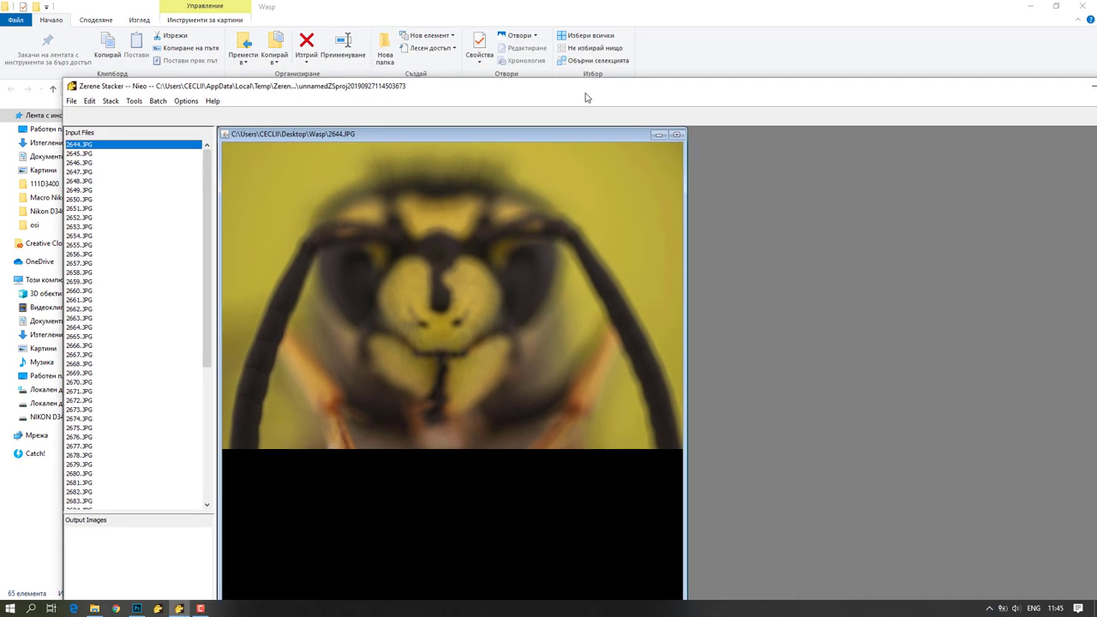
left_click_drag(867, 65, 481, 100)
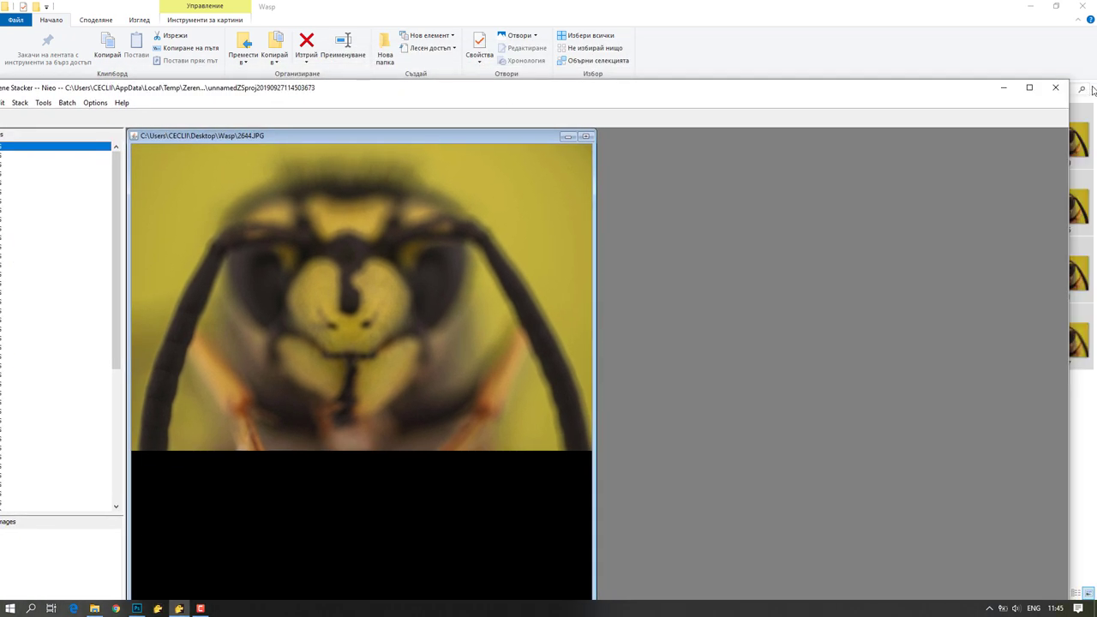
left_click(1030, 88)
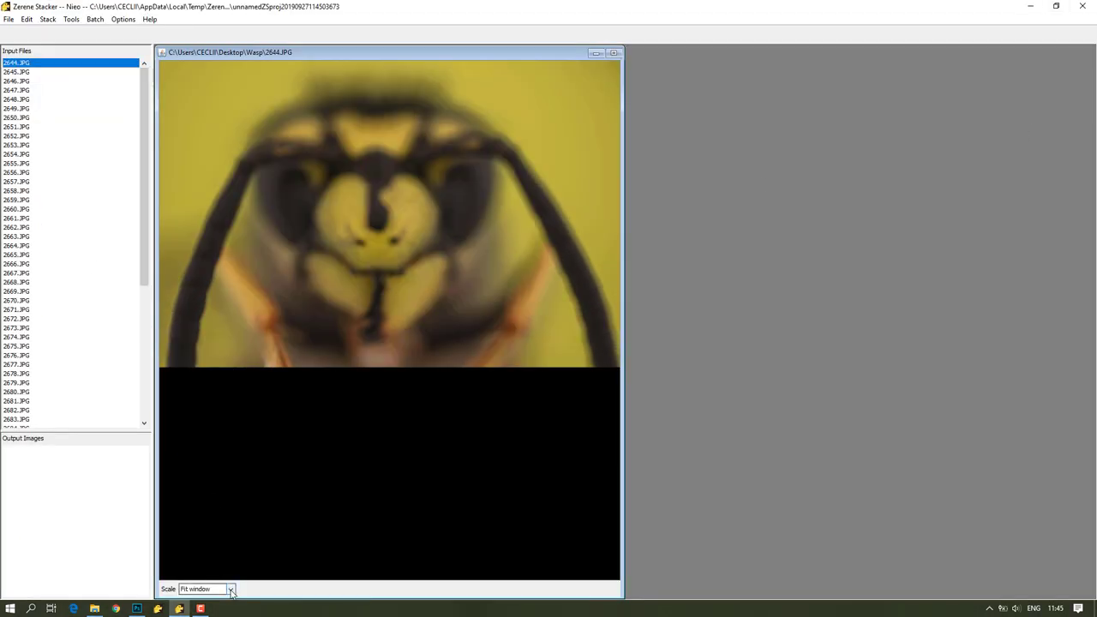
left_click(47, 19)
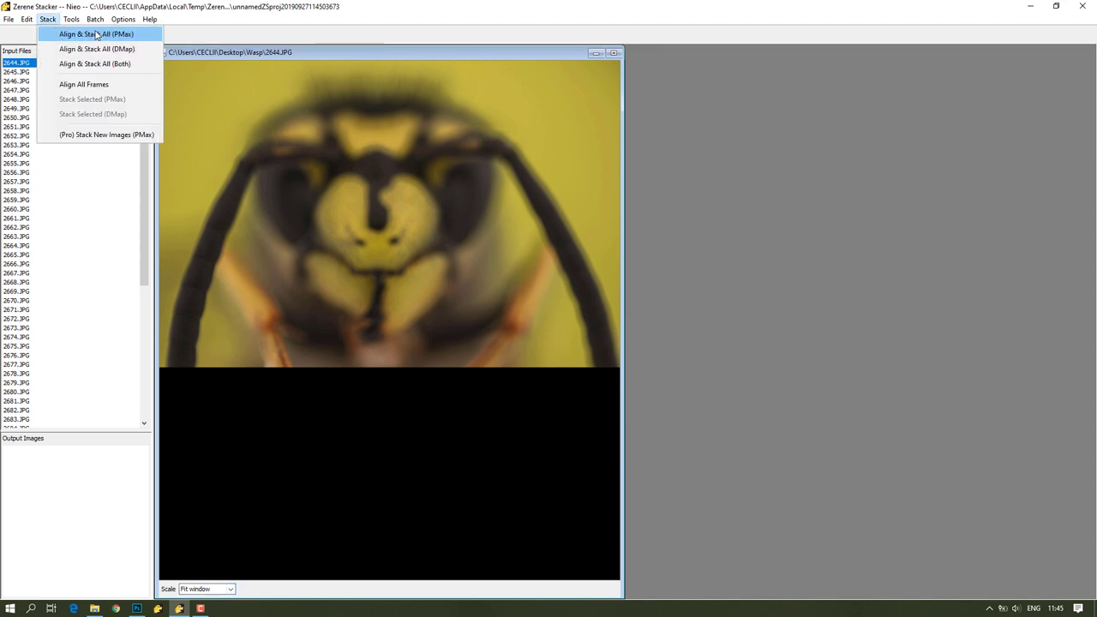
- Run Align & Stack All (PMax) and watch the enlarged output at 28% scale
left_click(96, 34)
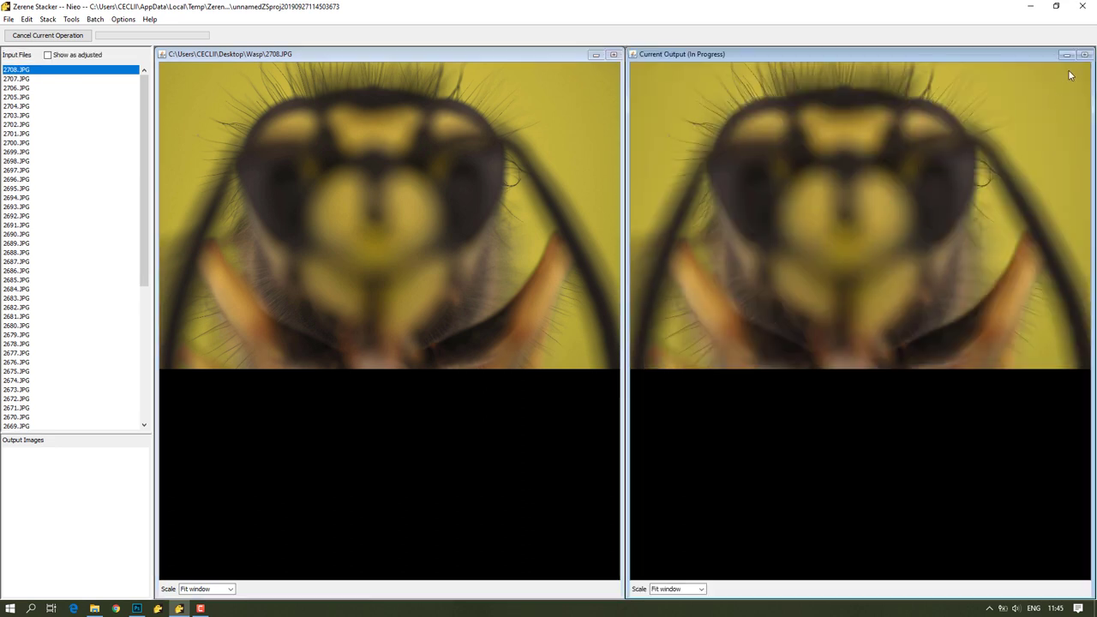
left_click(1084, 54)
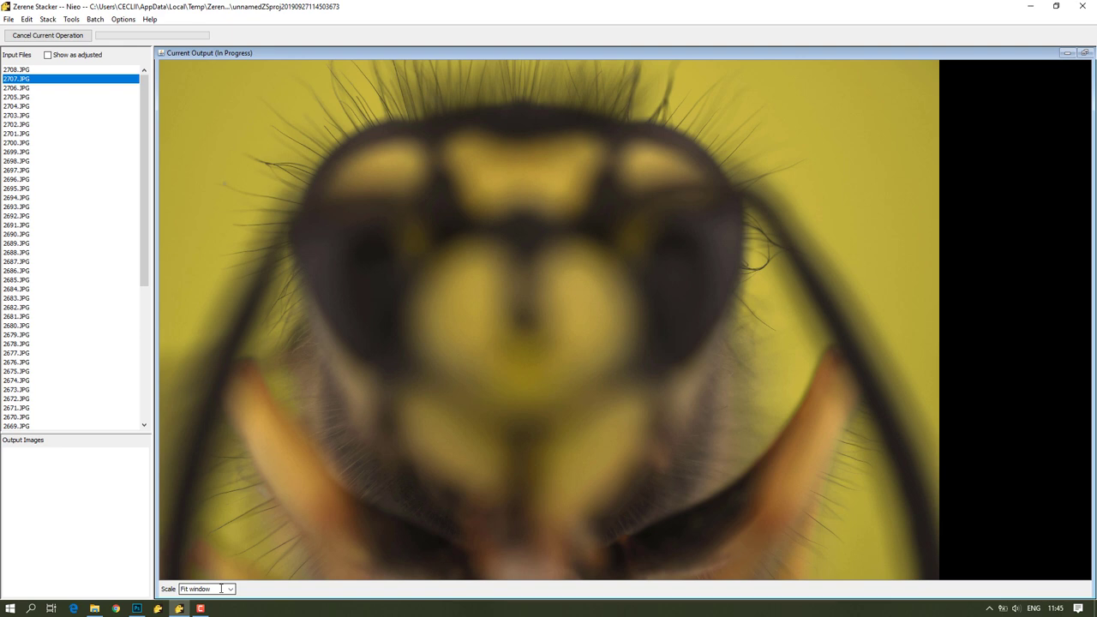
left_click_drag(221, 588, 172, 590)
type("28")
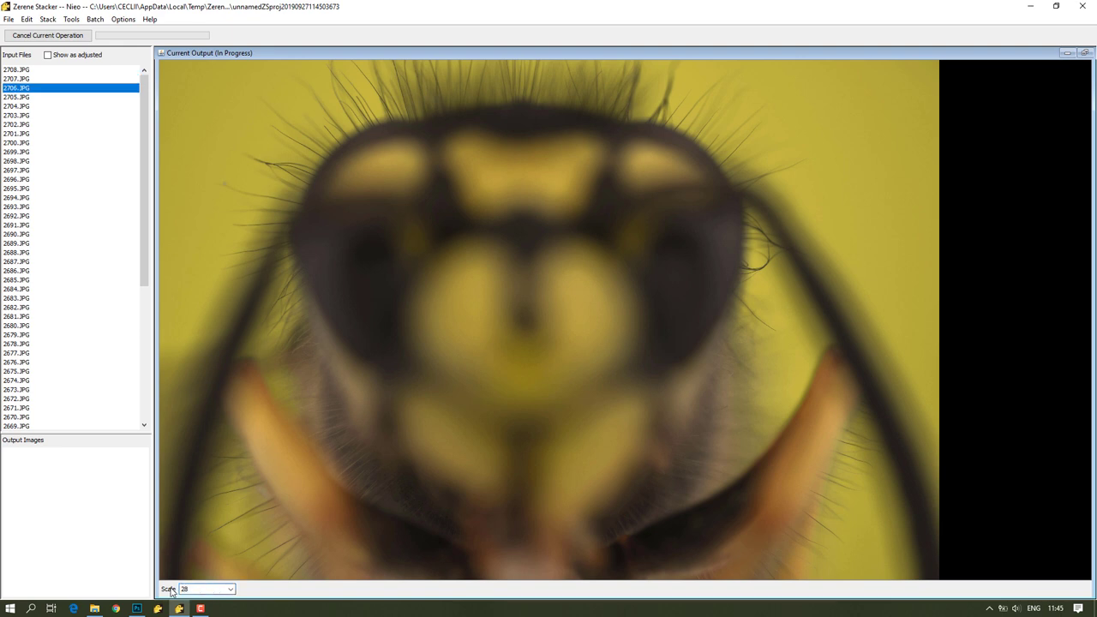
key("Return")
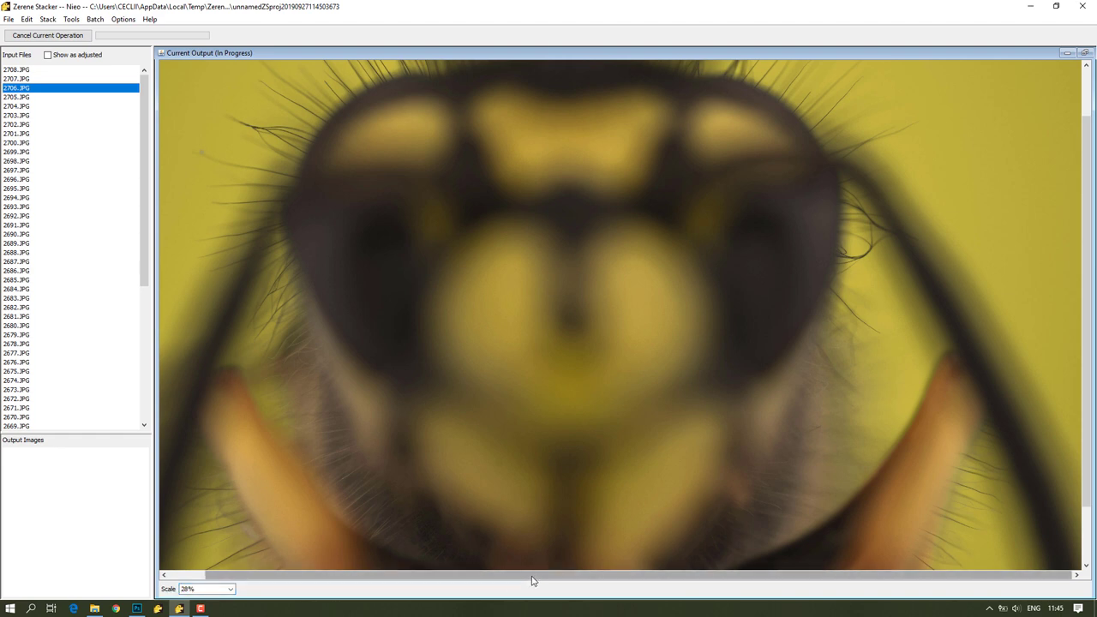
left_click_drag(495, 581, 480, 581)
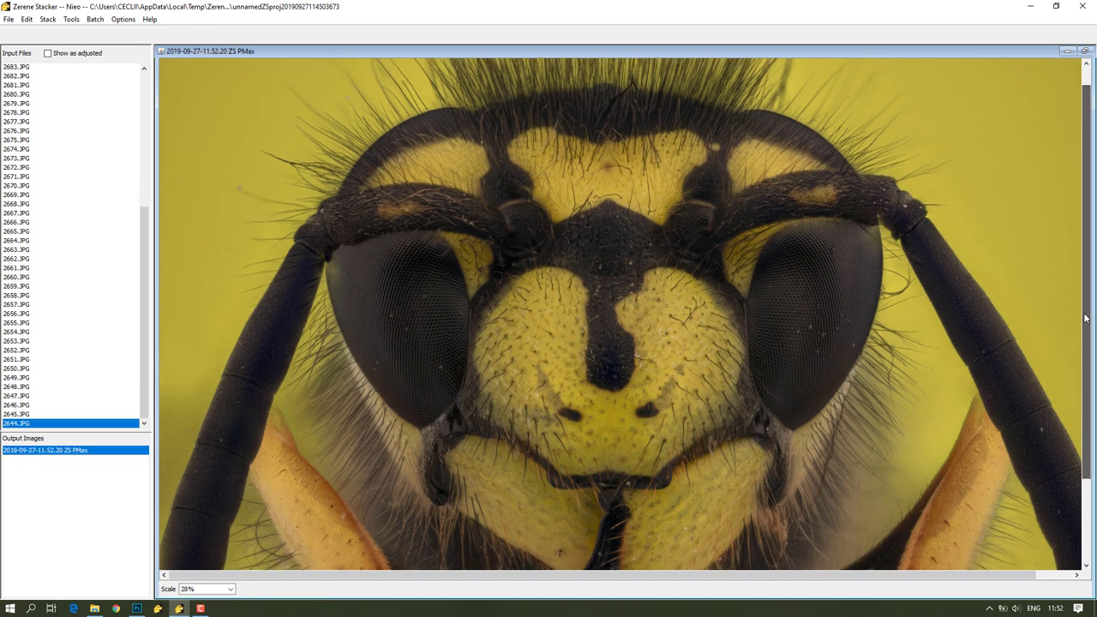
- Inspect the stacked wasp face at 100% scale, panning around its details
left_click_drag(1085, 318, 1085, 308)
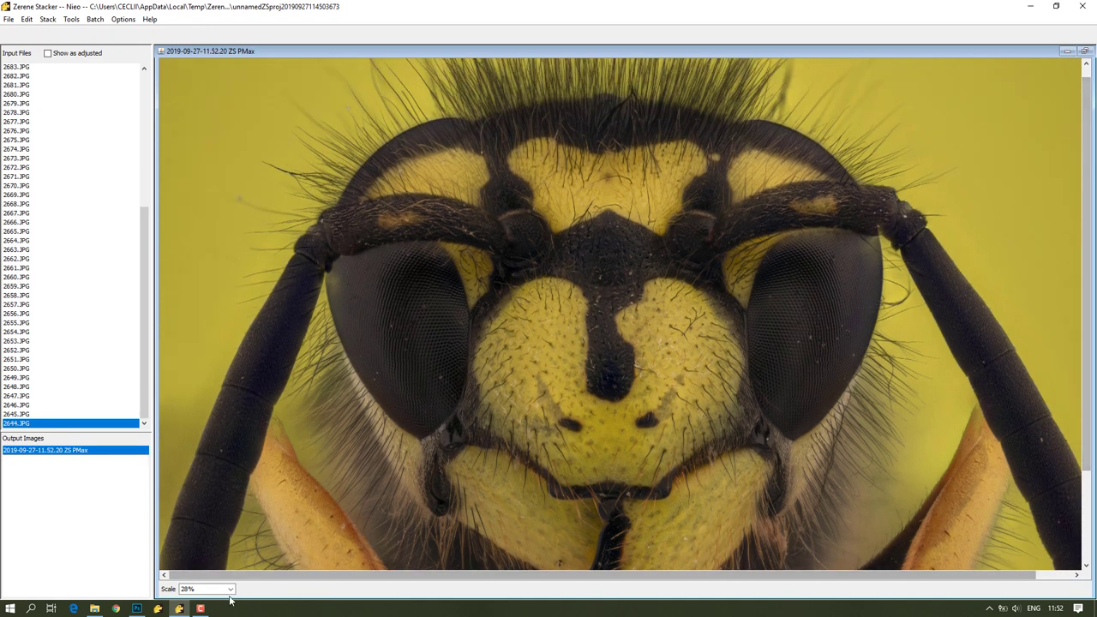
left_click(229, 589)
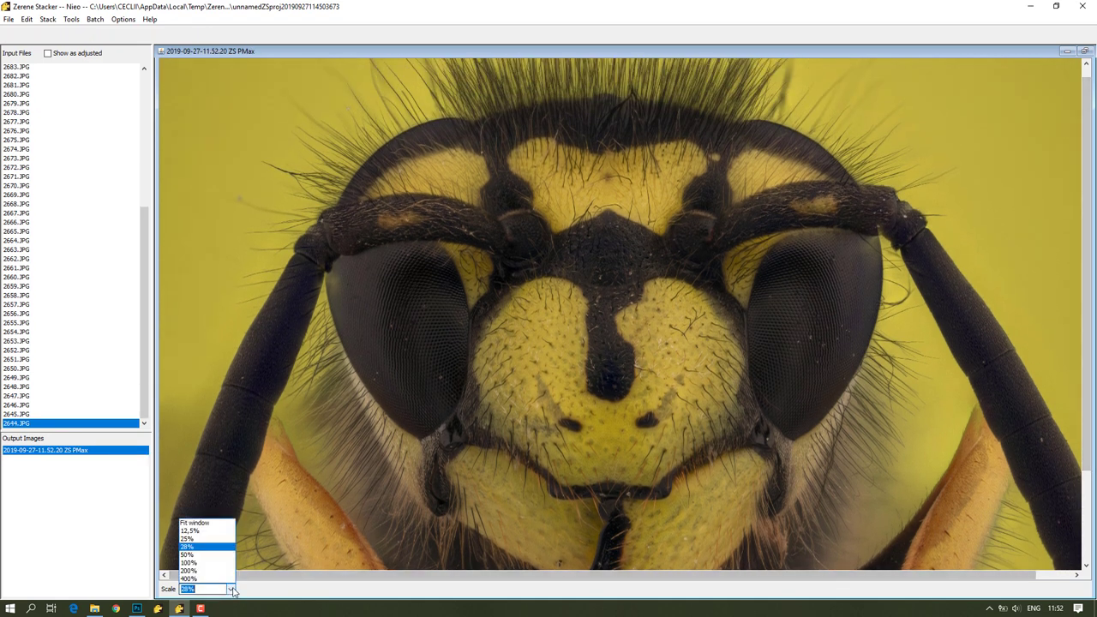
left_click(189, 565)
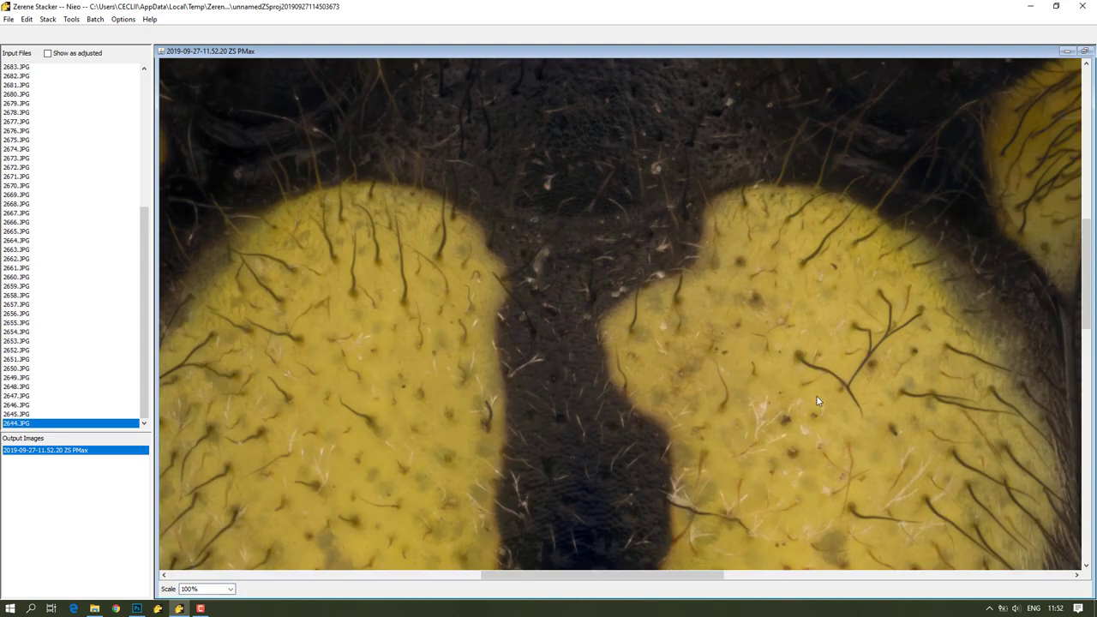
mouse_move(1084, 317)
left_mouse_down()
mouse_move(1075, 376)
mouse_move(1094, 124)
left_mouse_up()
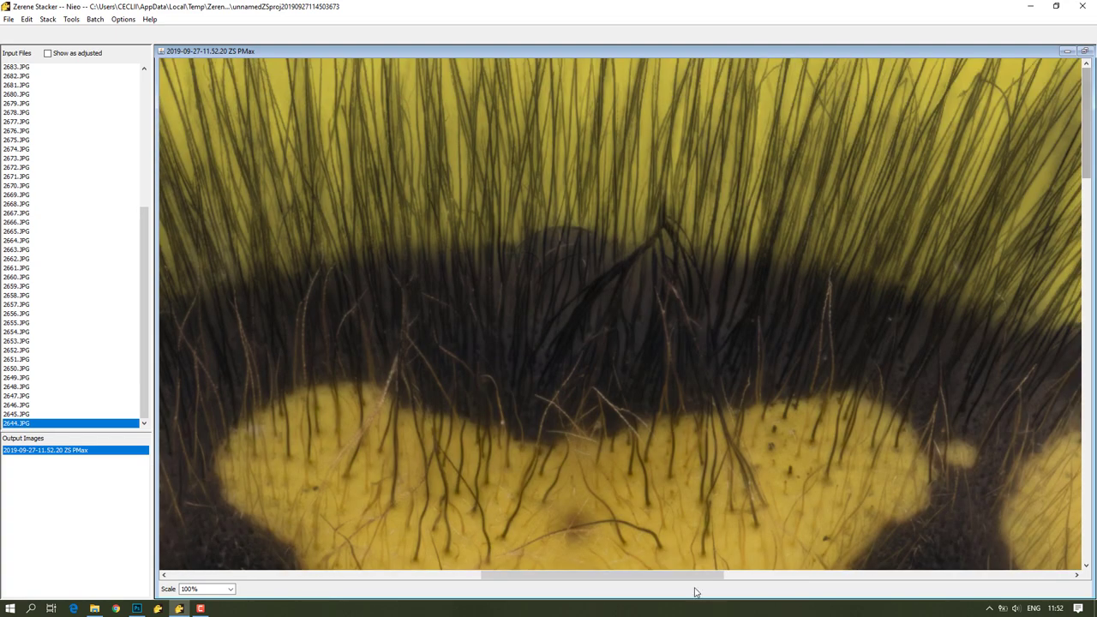
left_click_drag(689, 575, 531, 580)
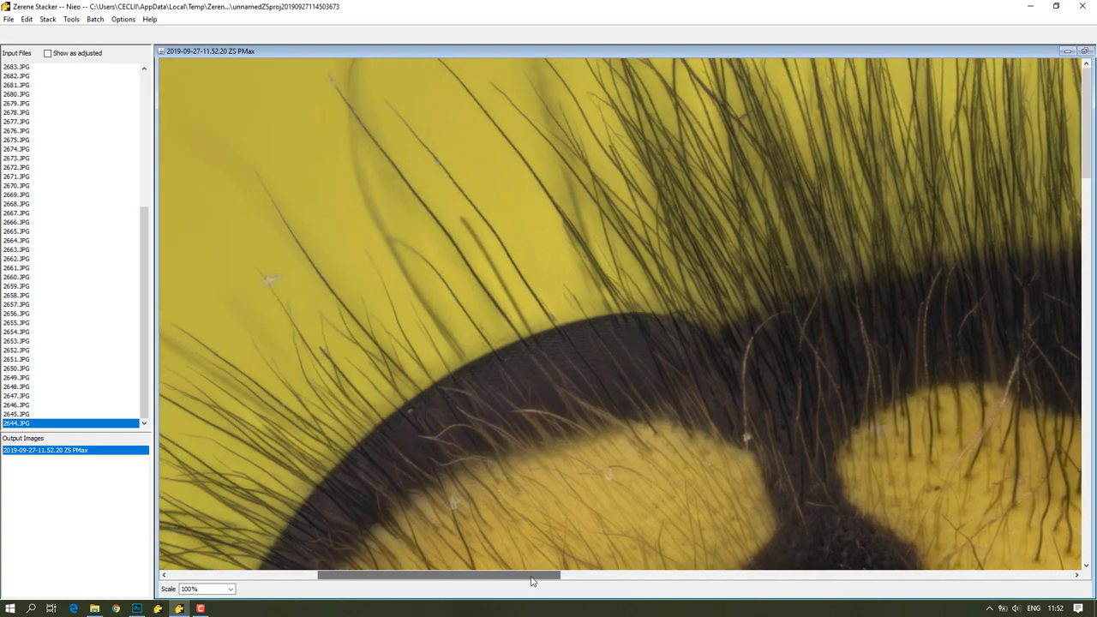
left_click_drag(1089, 173, 1042, 398)
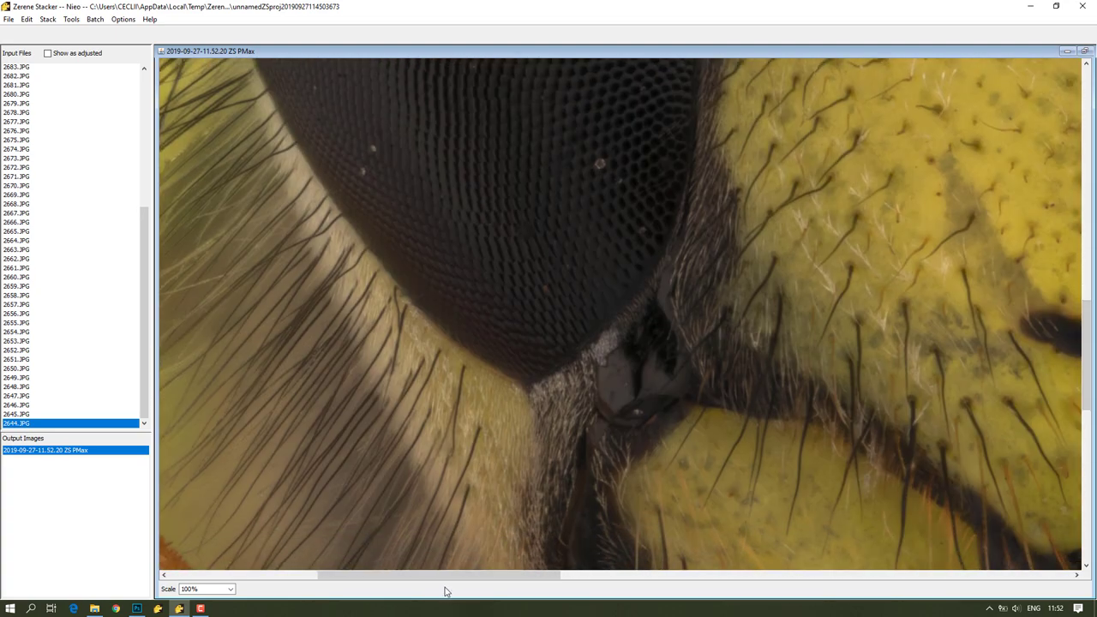
left_click_drag(447, 575, 761, 576)
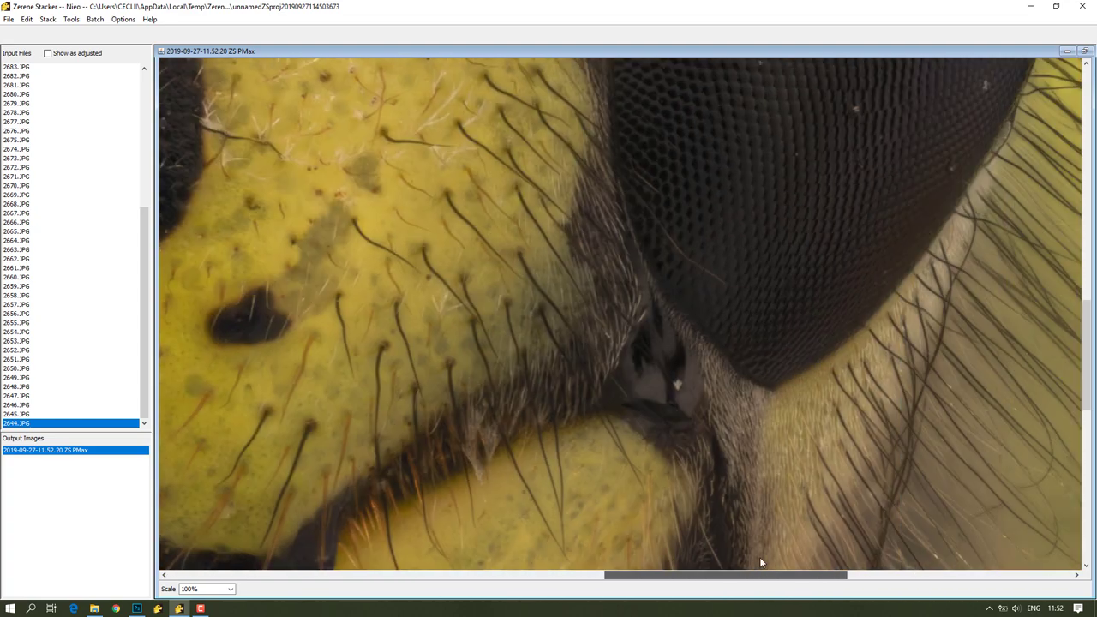
left_click_drag(1085, 364, 1094, 283)
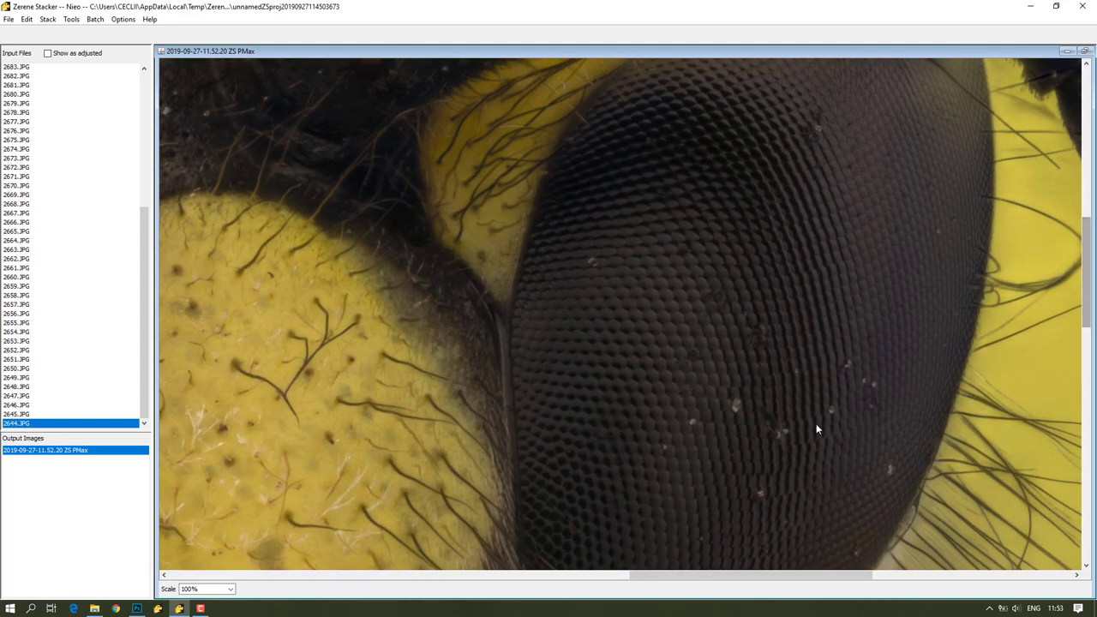
- Set the display scale to Fit window to show the whole wasp
left_click(8, 19)
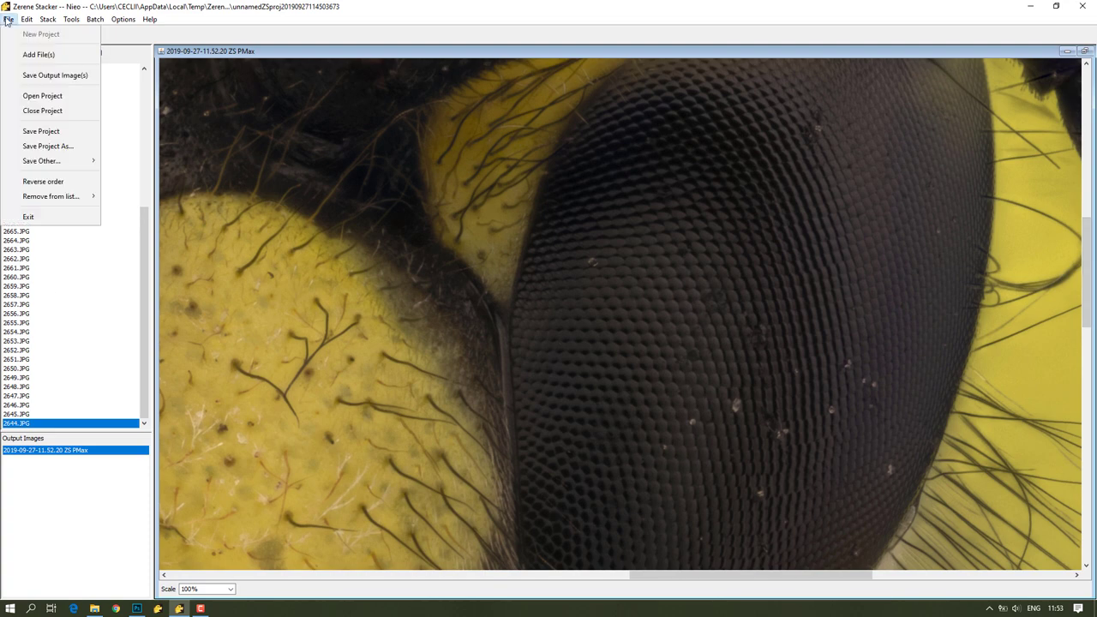
left_click(230, 589)
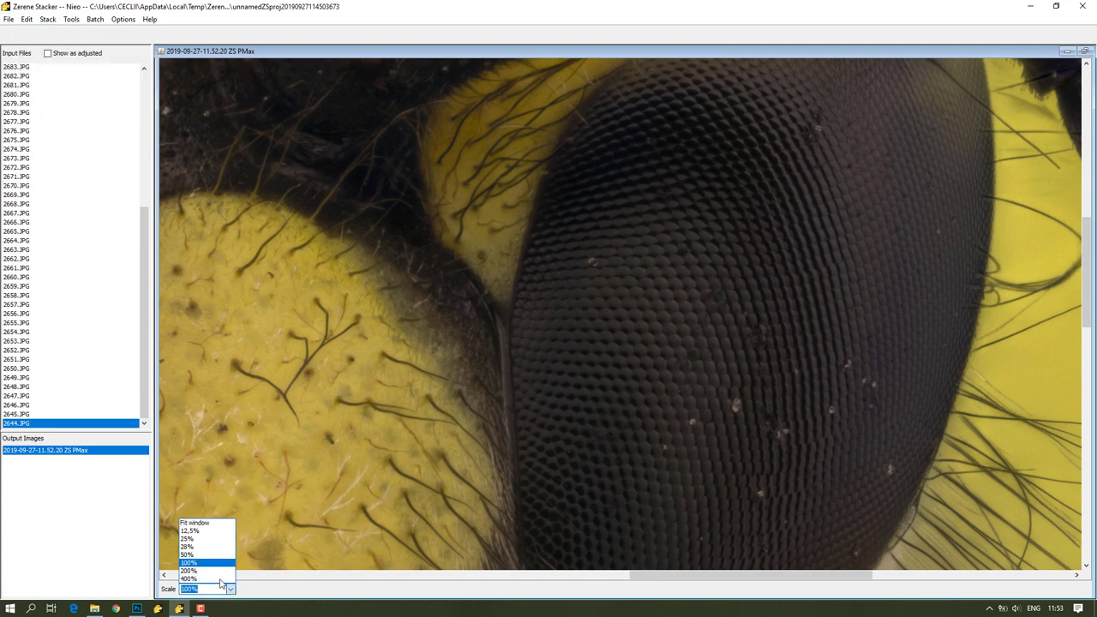
left_click(199, 522)
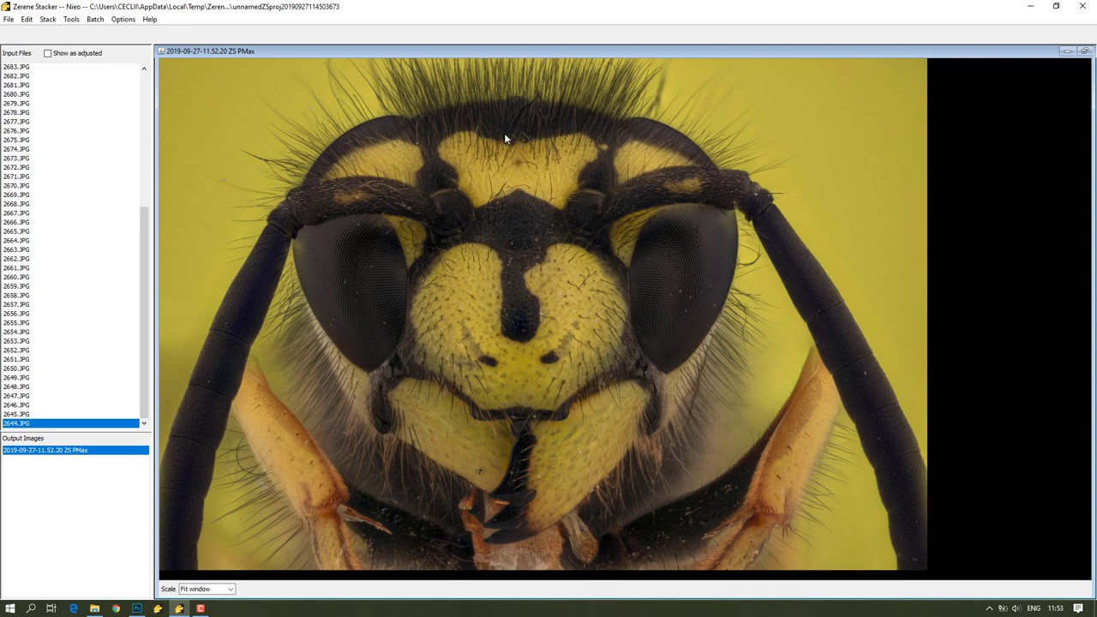
- Save the stacked output to the Desktop as the TIFF file 'wasp 1'
left_click(9, 19)
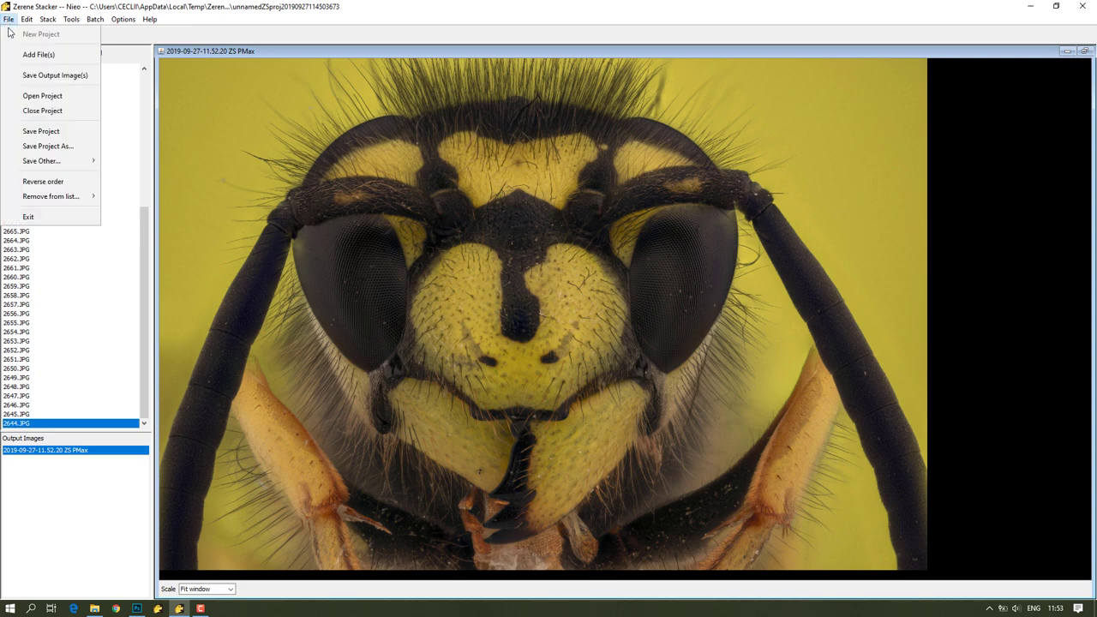
left_click(53, 77)
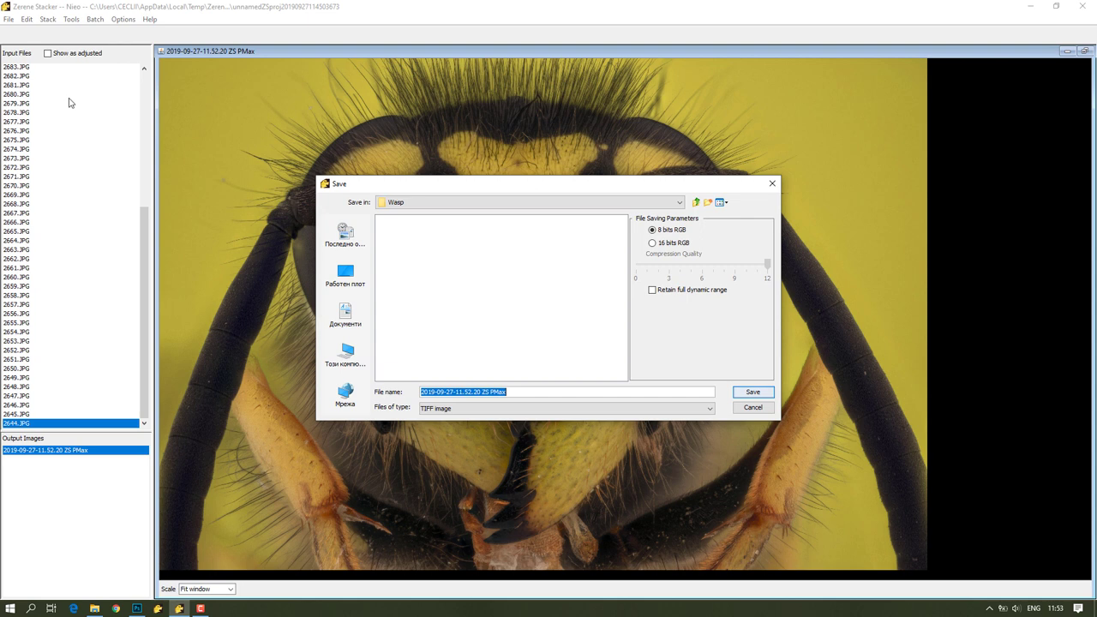
left_click(351, 277)
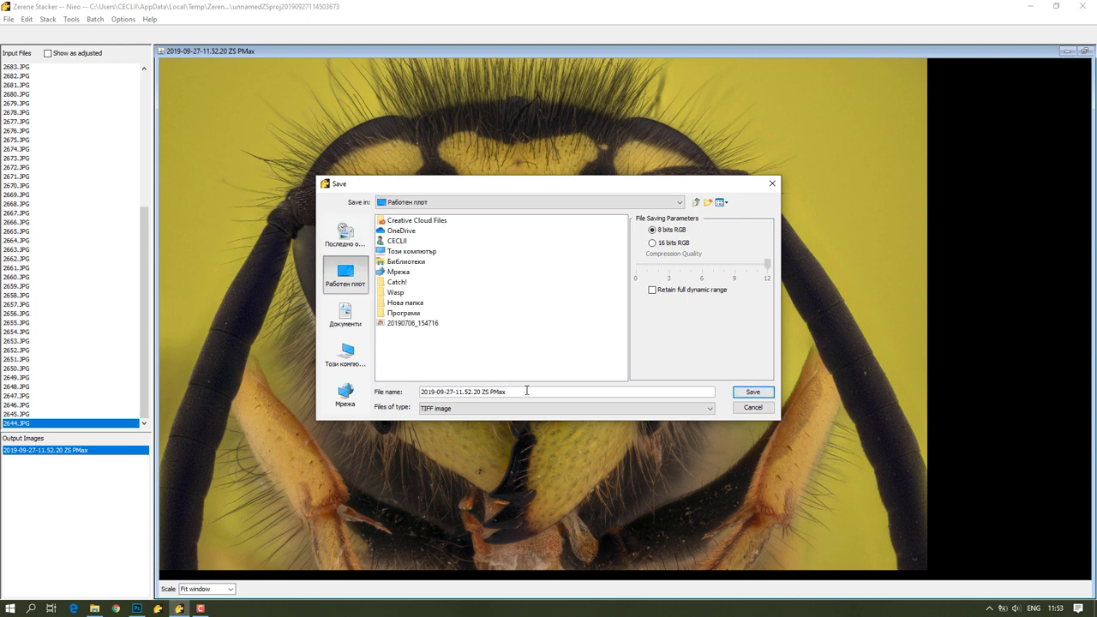
left_click_drag(527, 392, 408, 395)
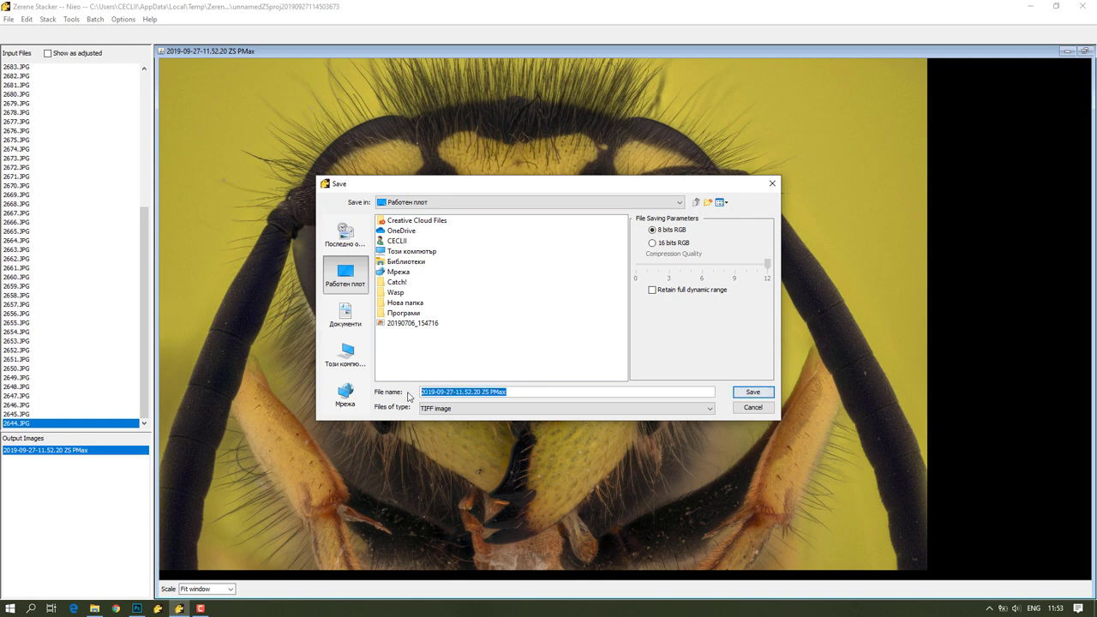
type("wasp")
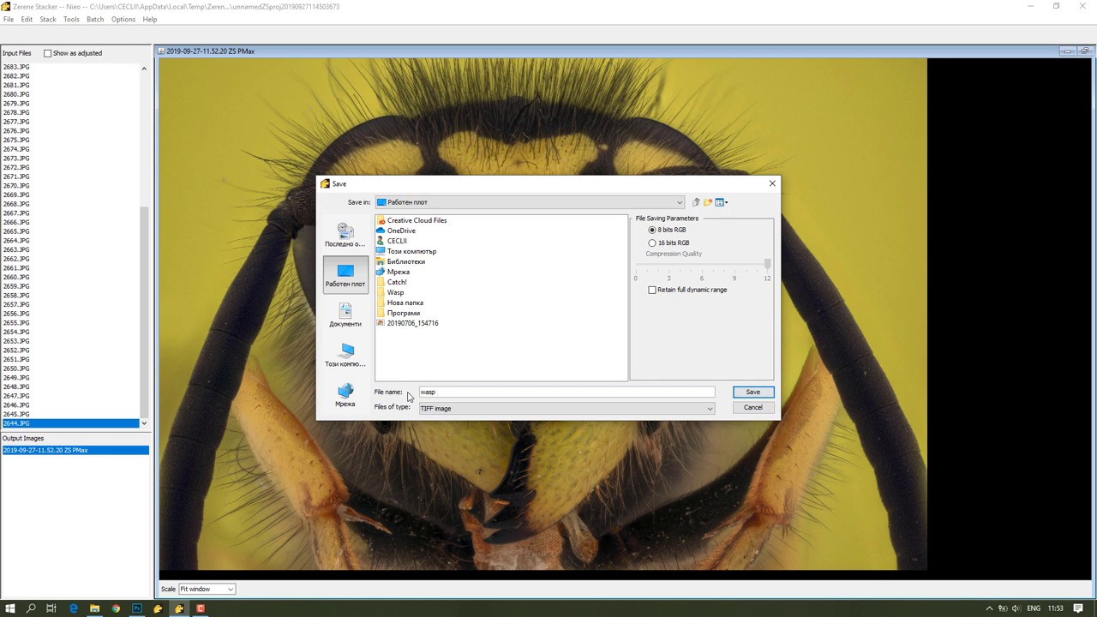
type(" 1")
left_click(433, 409)
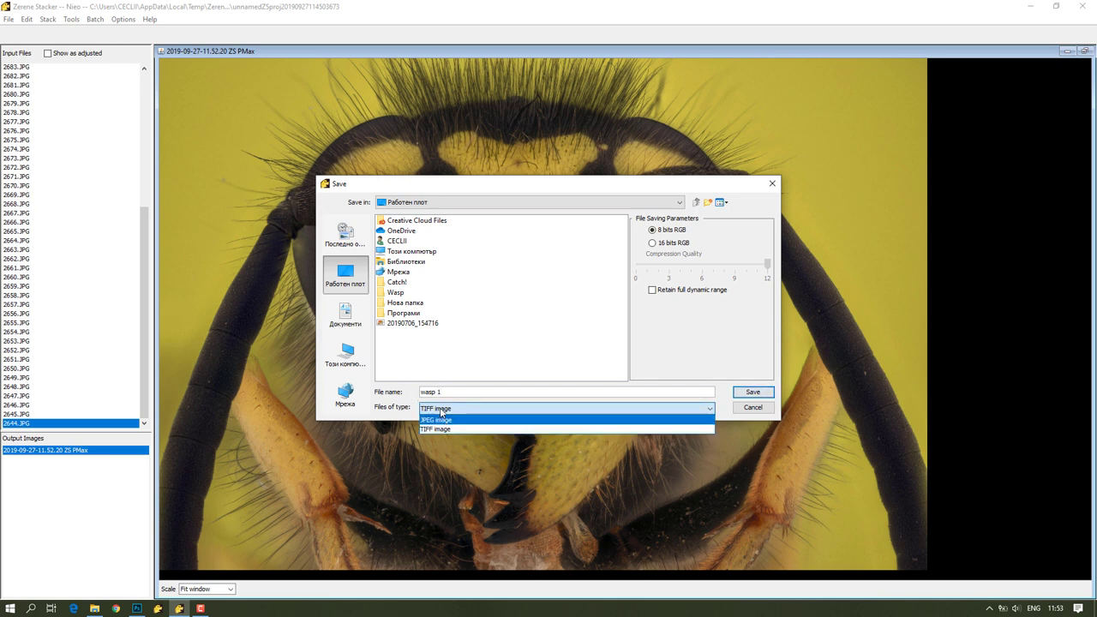
left_click(442, 429)
left_click(752, 391)
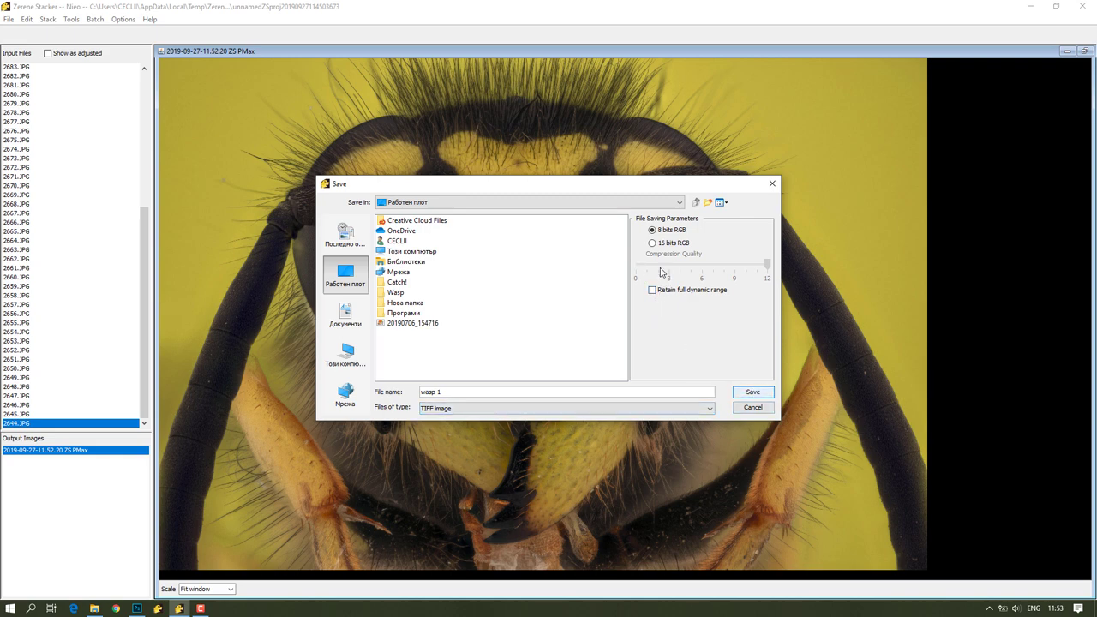
left_click(752, 391)
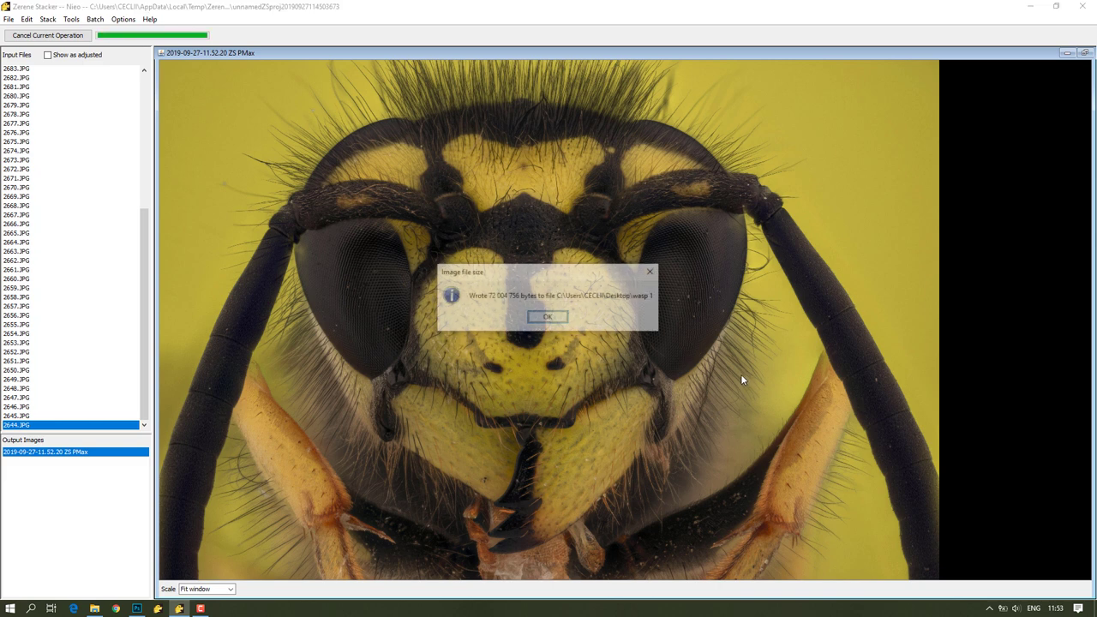
- Dismiss the save confirmation and close Zerene Stacker and the Wasp folder
left_click(548, 317)
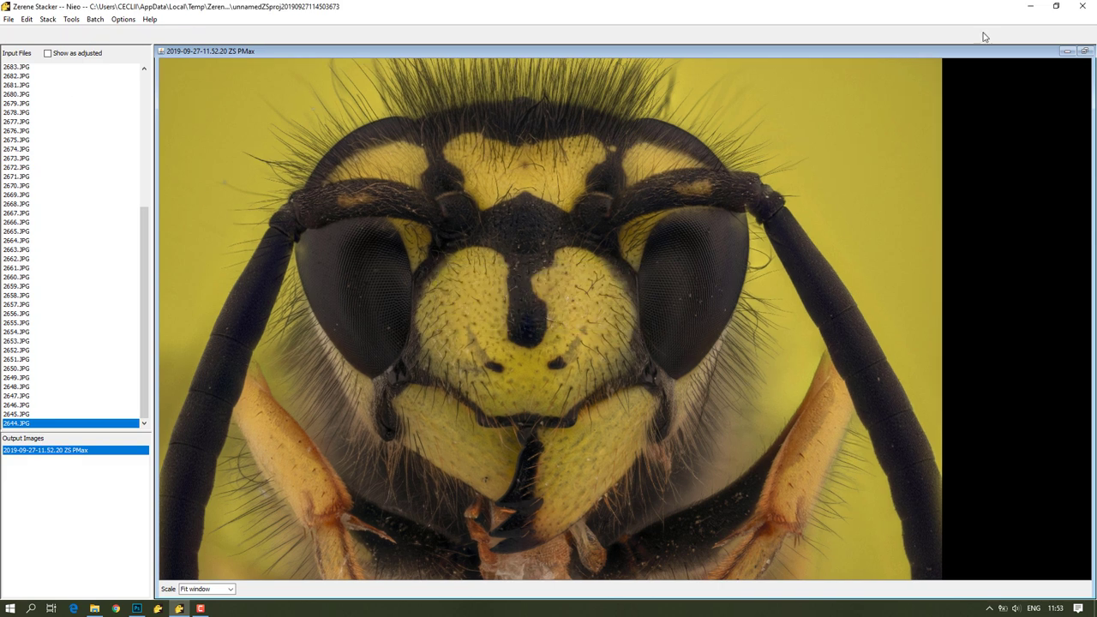
left_click(1081, 6)
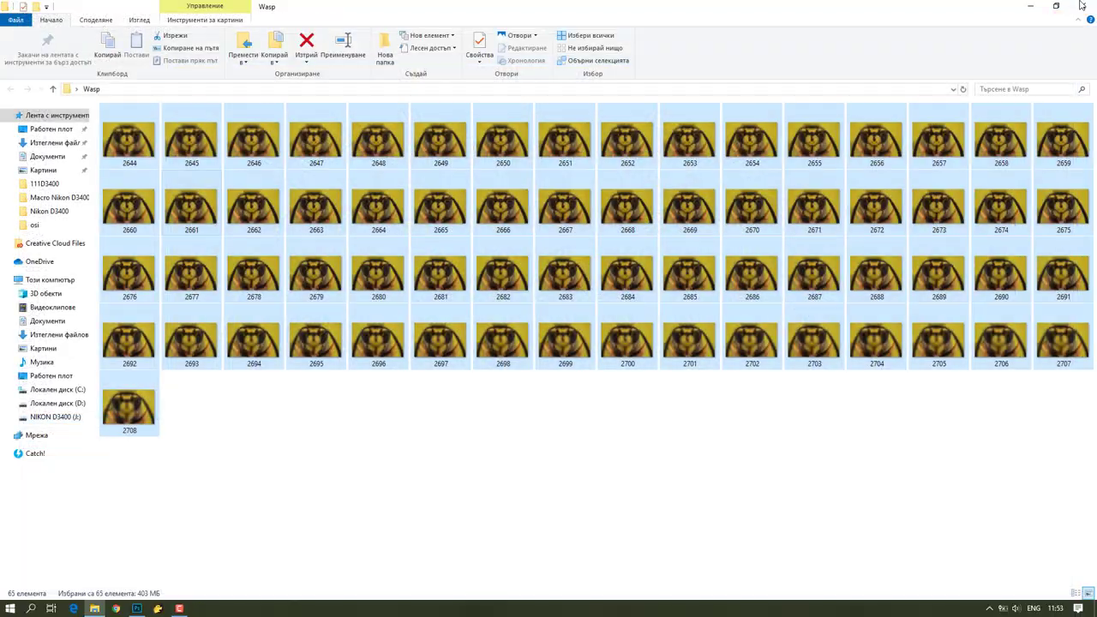
left_click(1081, 6)
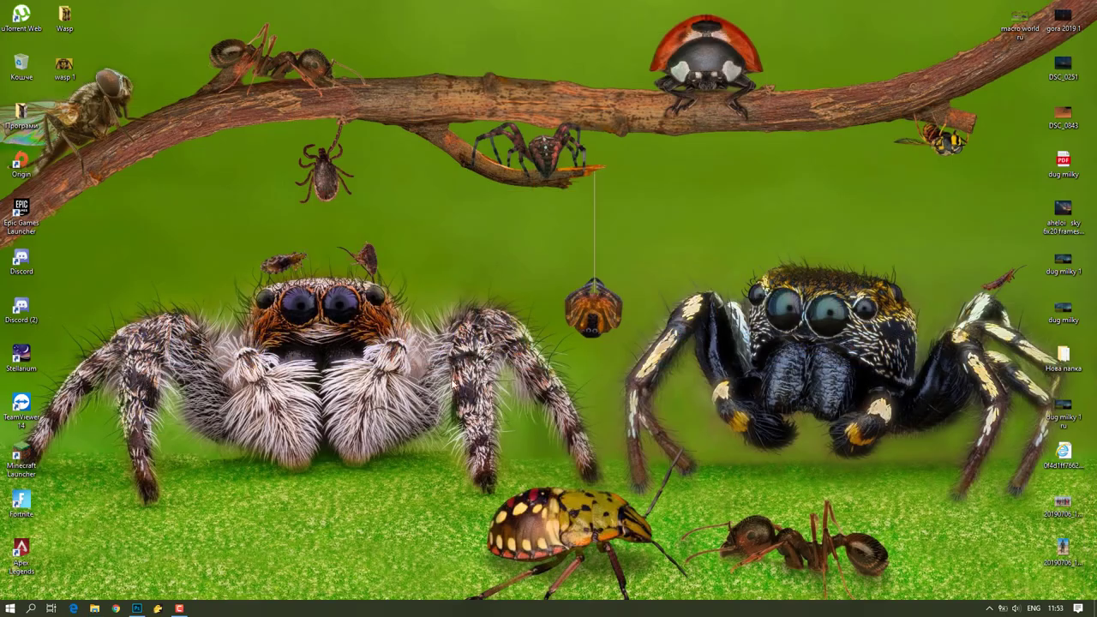
double_click(61, 72)
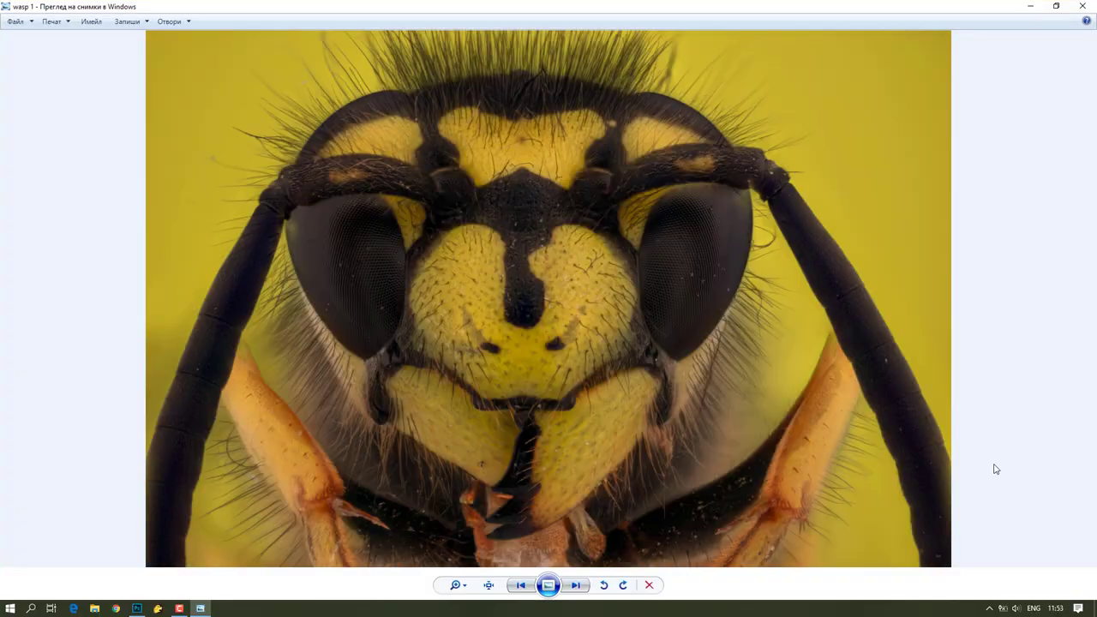
scroll(520, 324, "up", 2)
scroll(519, 322, "up", 3)
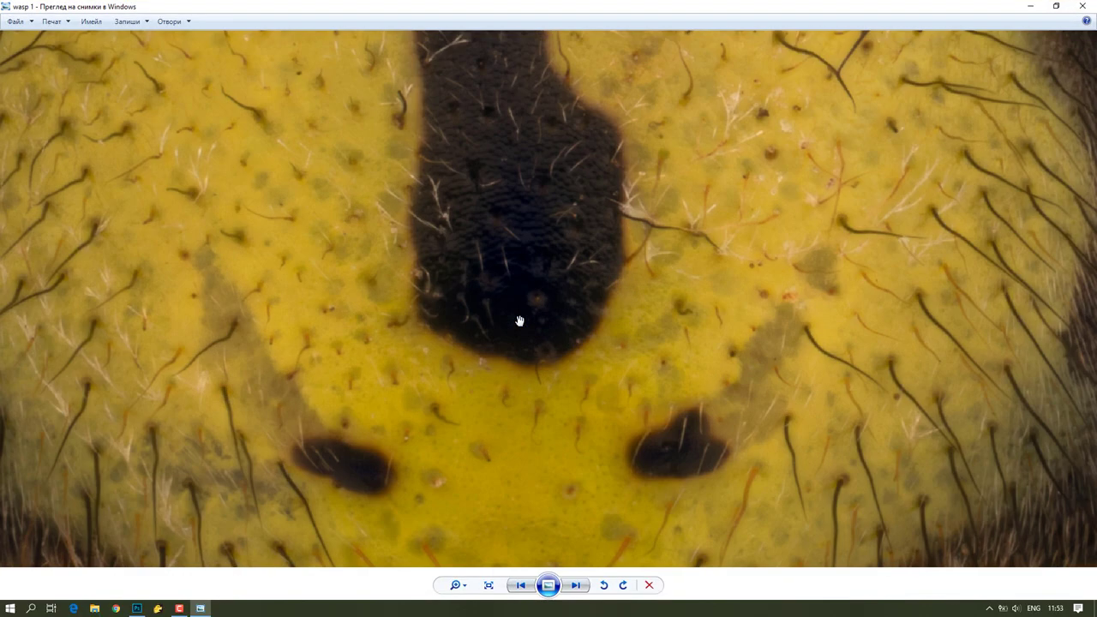
scroll(520, 321, "down", 2)
scroll(519, 319, "down", 2)
scroll(519, 319, "down", 1)
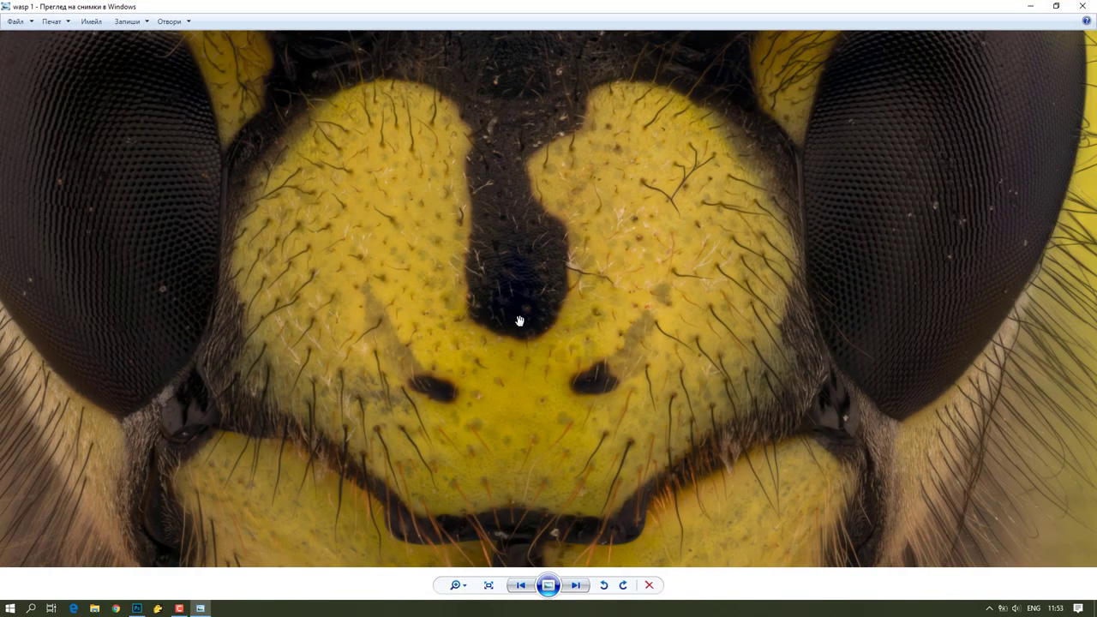
left_click_drag(431, 211, 479, 372)
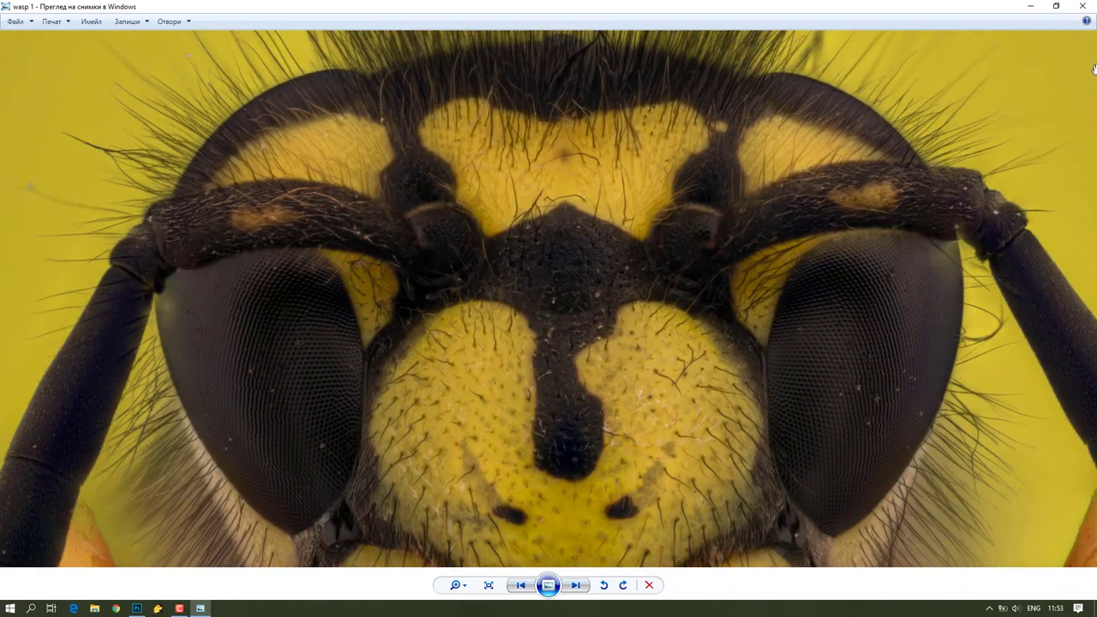
left_click(1085, 6)
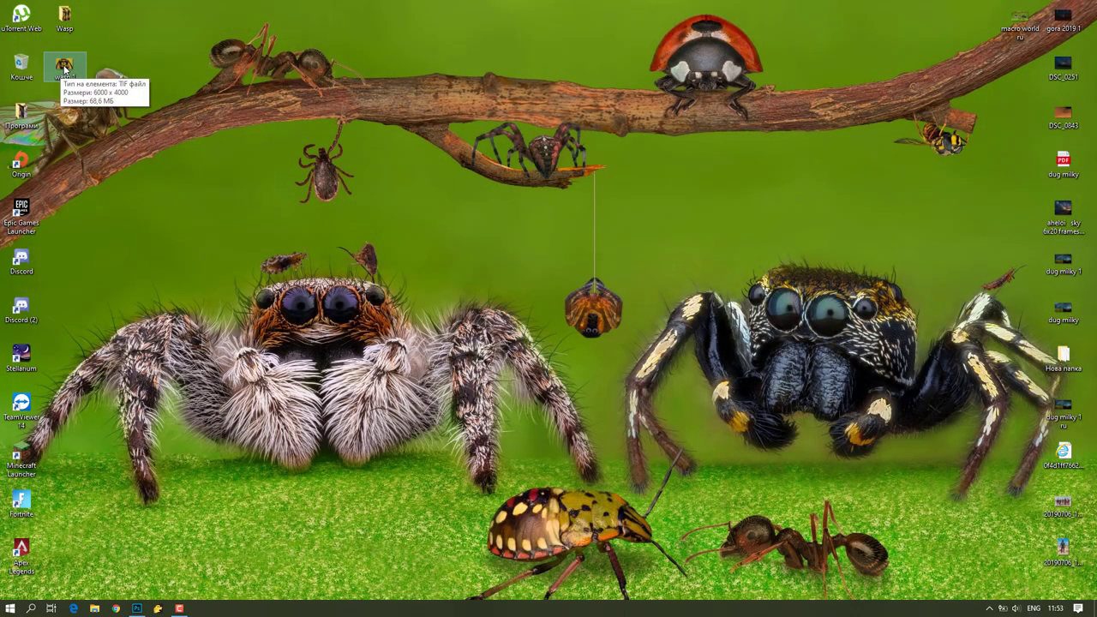
- Open the desktop file wasp 1 with Adobe Photoshop CC 2018
right_click(63, 66)
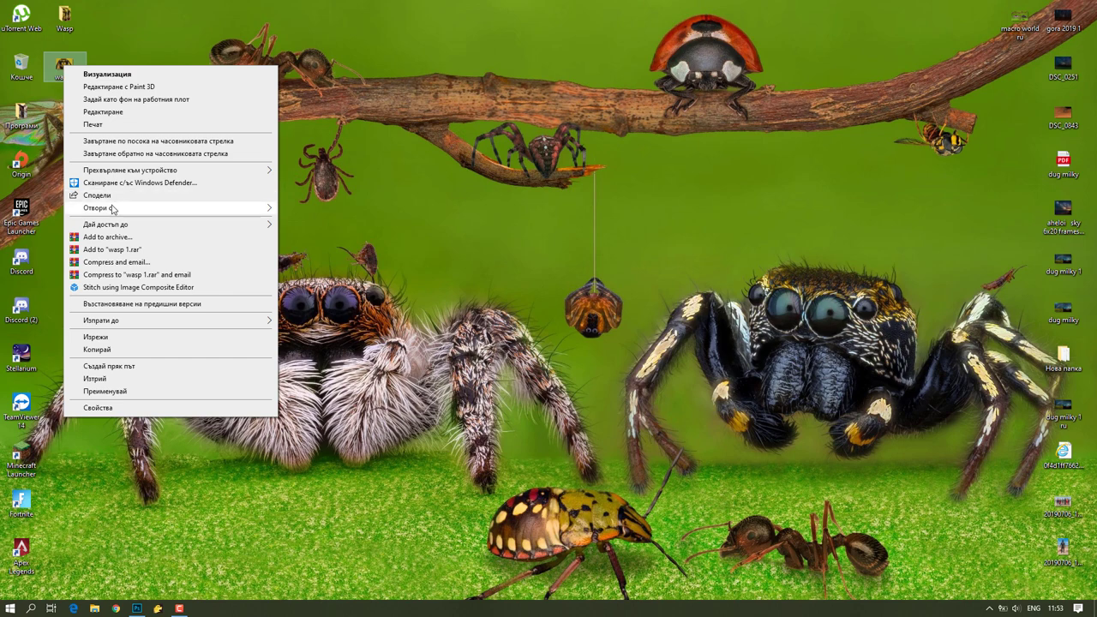
mouse_move(137, 208)
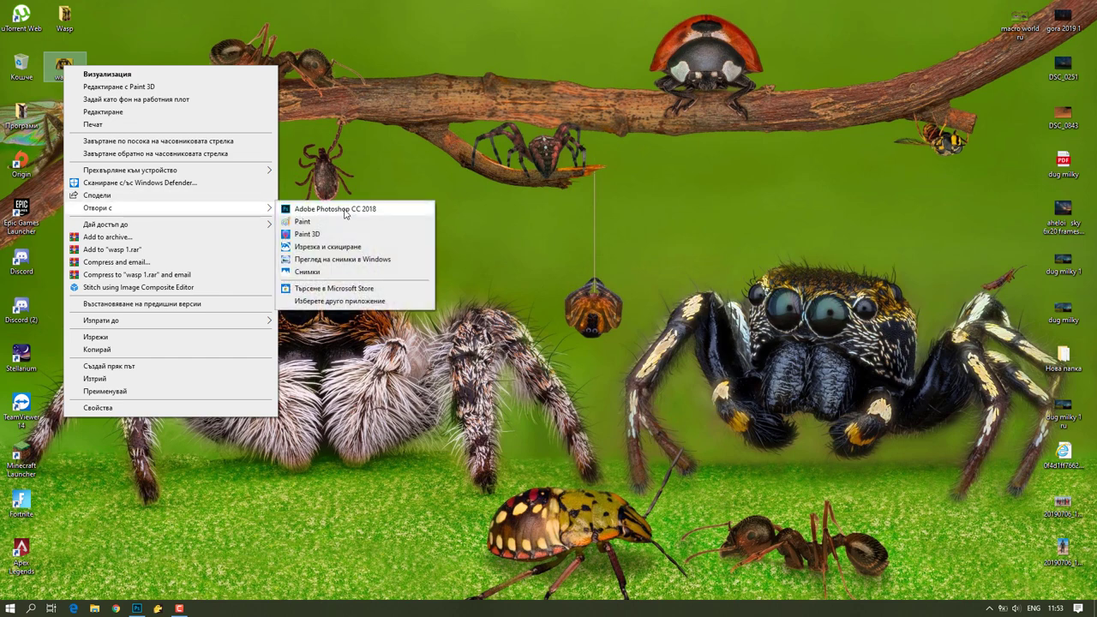
left_click(346, 213)
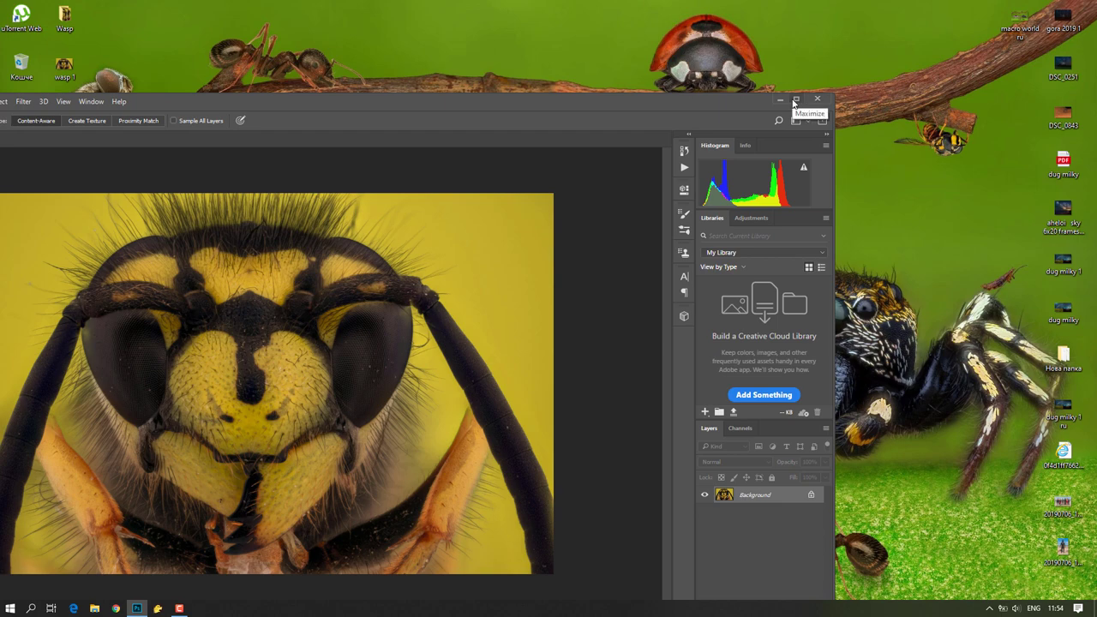
- Maximize Photoshop, unlock the Background as Layer 0, and duplicate it as Layer 0 copy
left_click(793, 101)
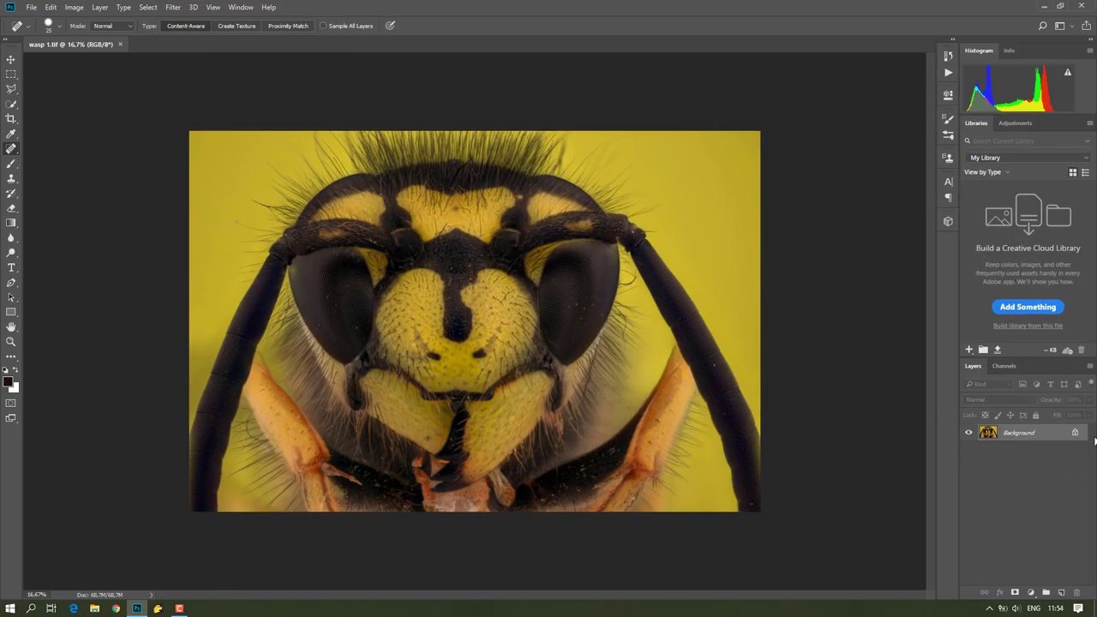
left_click(1075, 433)
right_click(1071, 433)
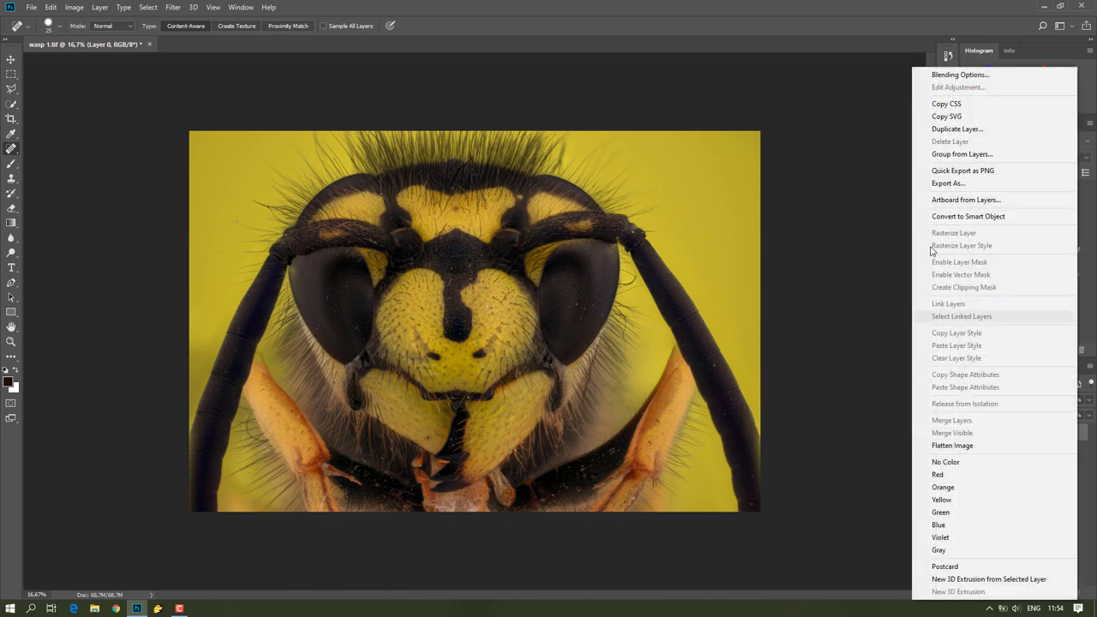
left_click(977, 129)
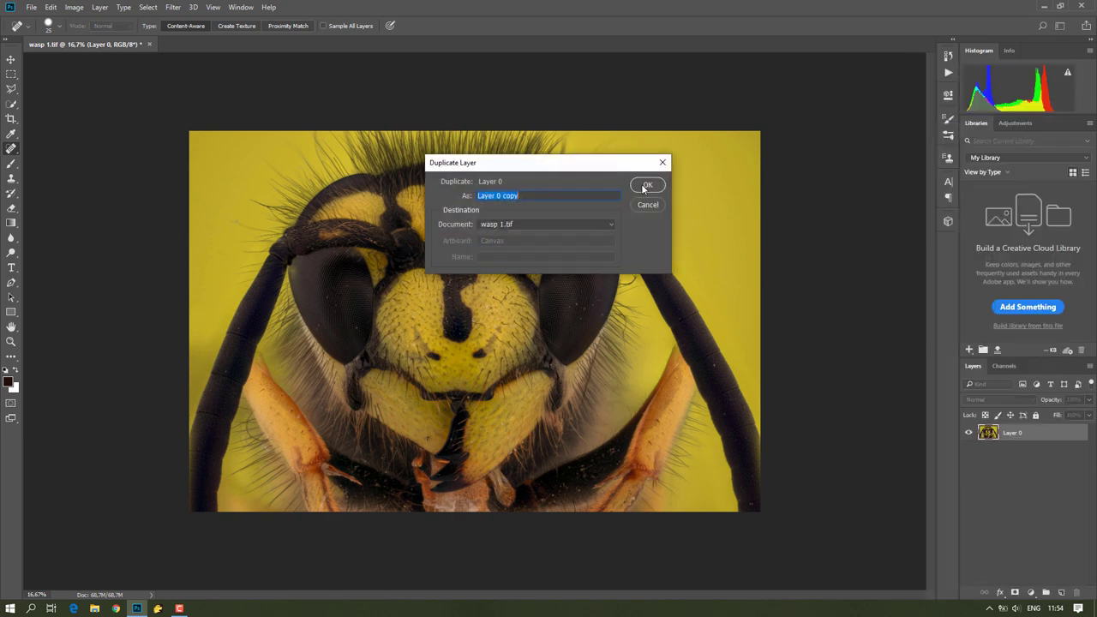
left_click(644, 185)
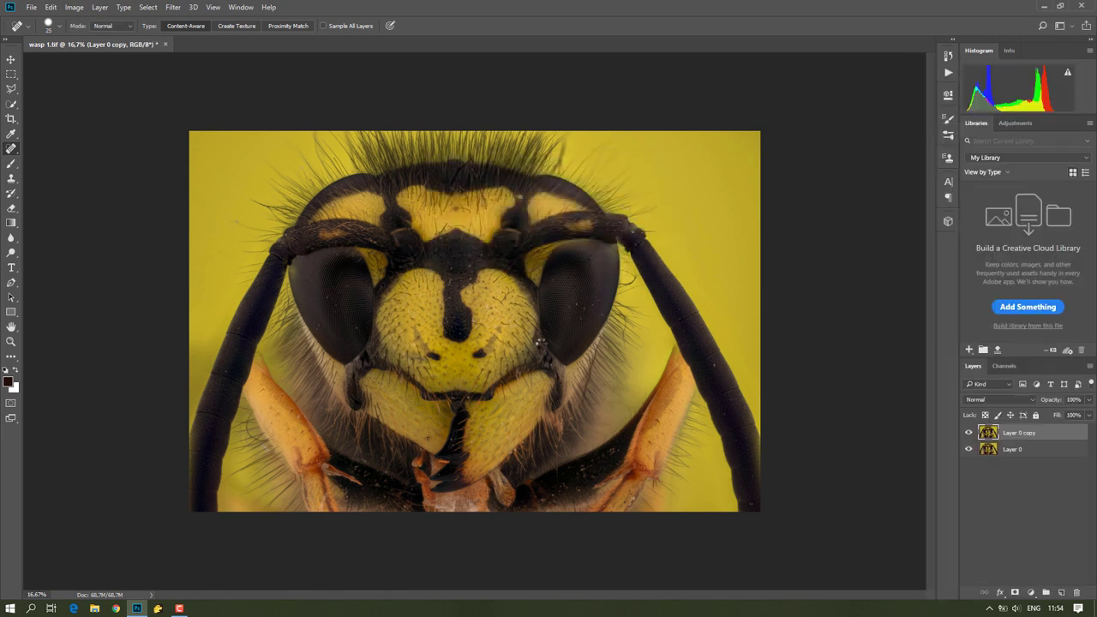
scroll(412, 342, "up", 1)
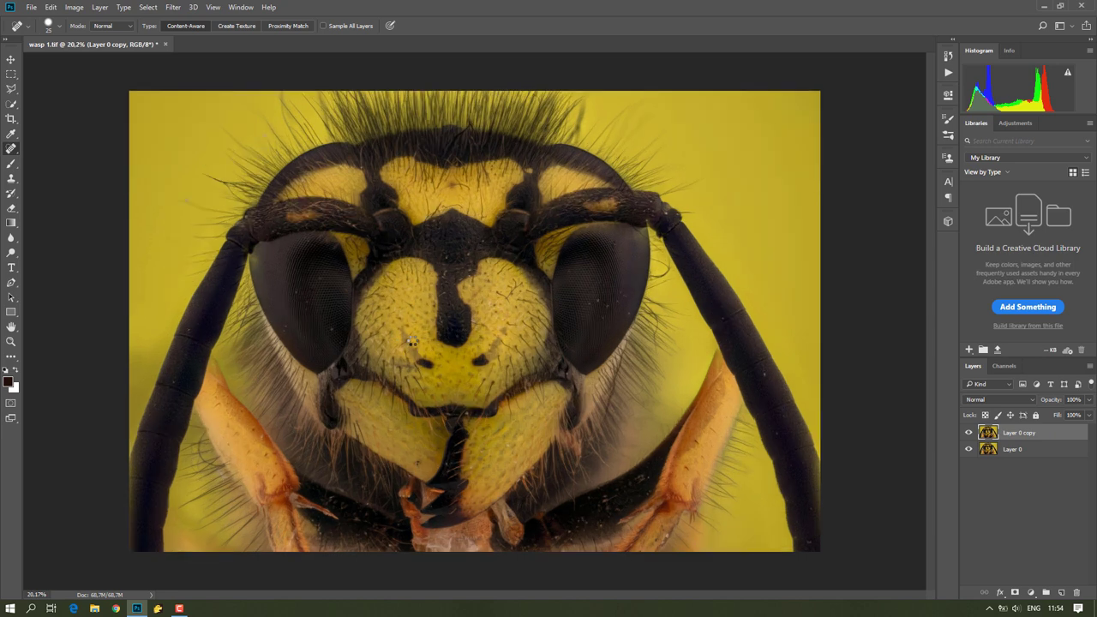
- Crop the wasp image by nudging its left, right, bottom and top edges slightly inward
left_click(53, 8)
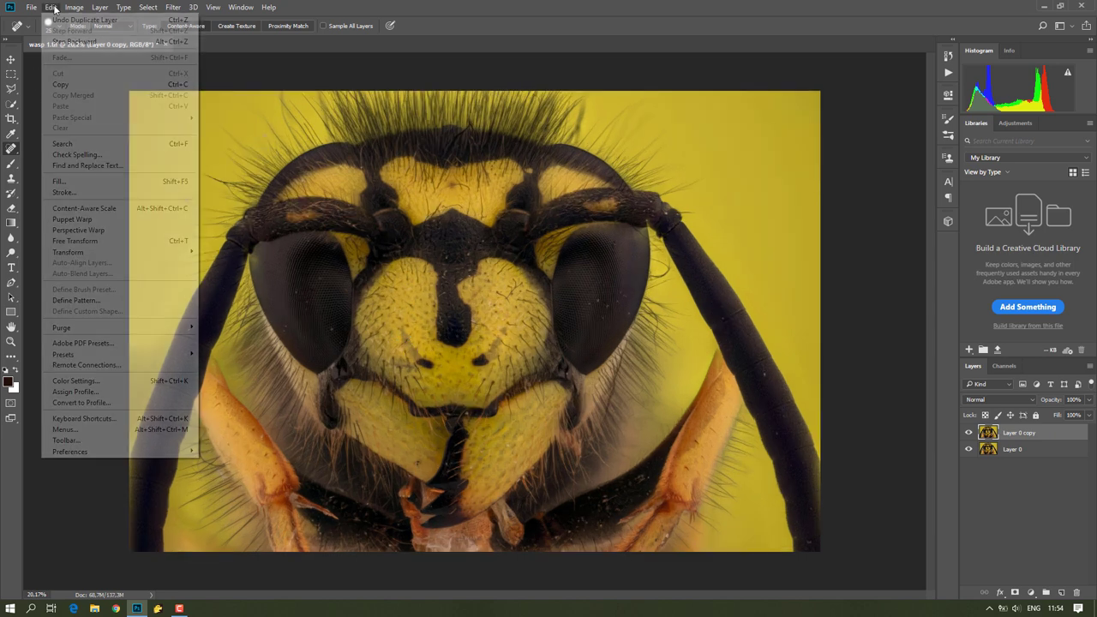
left_click(11, 119)
left_click(194, 157)
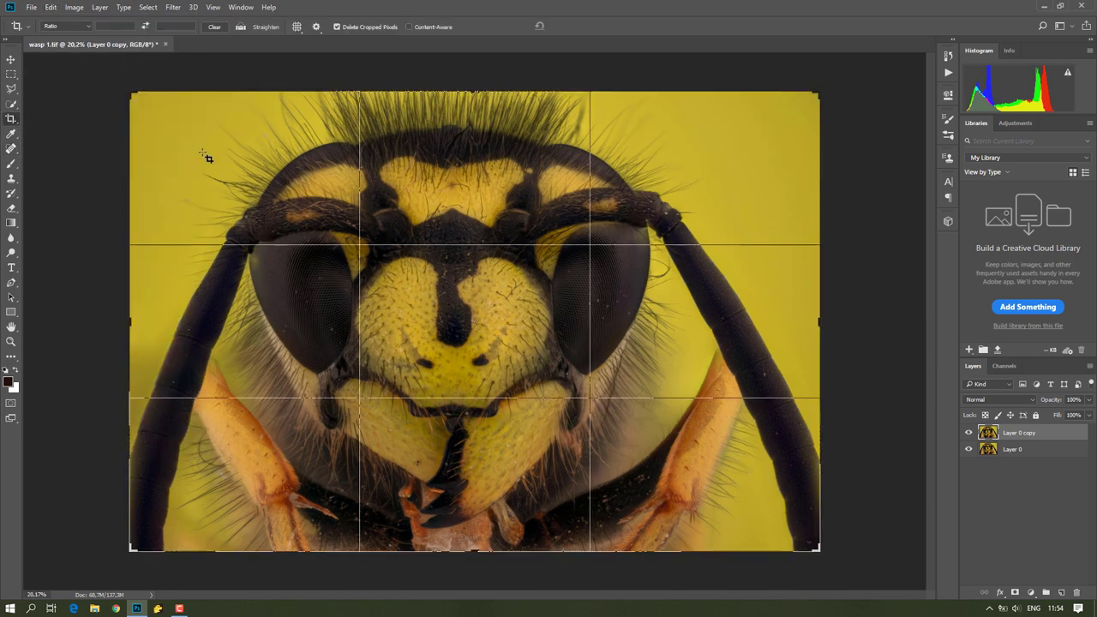
left_click_drag(127, 322, 133, 322)
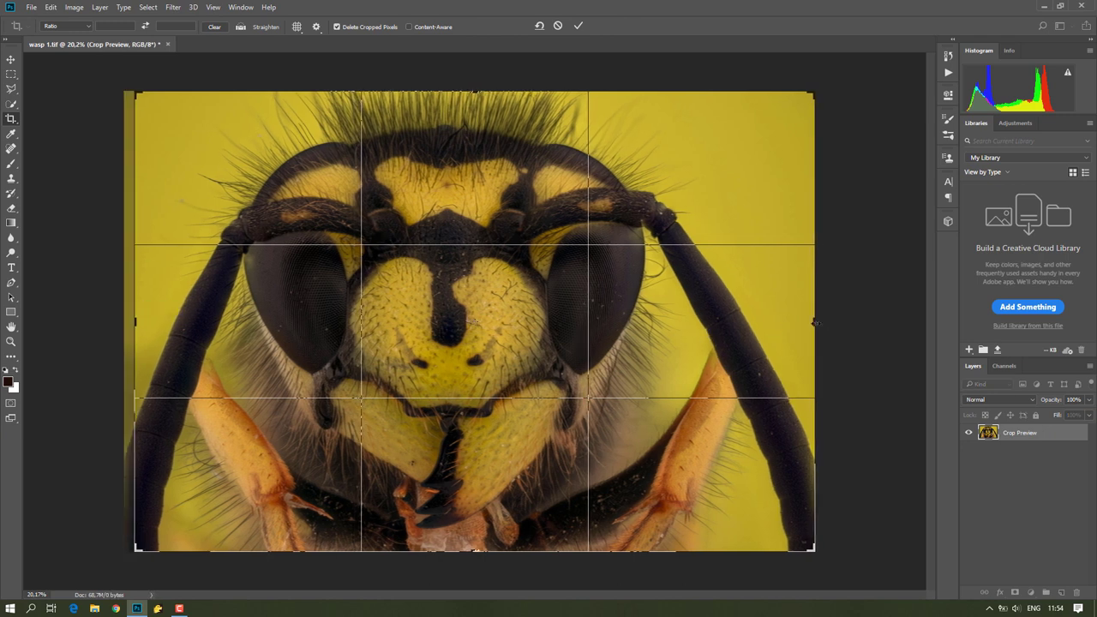
left_click_drag(818, 324, 811, 322)
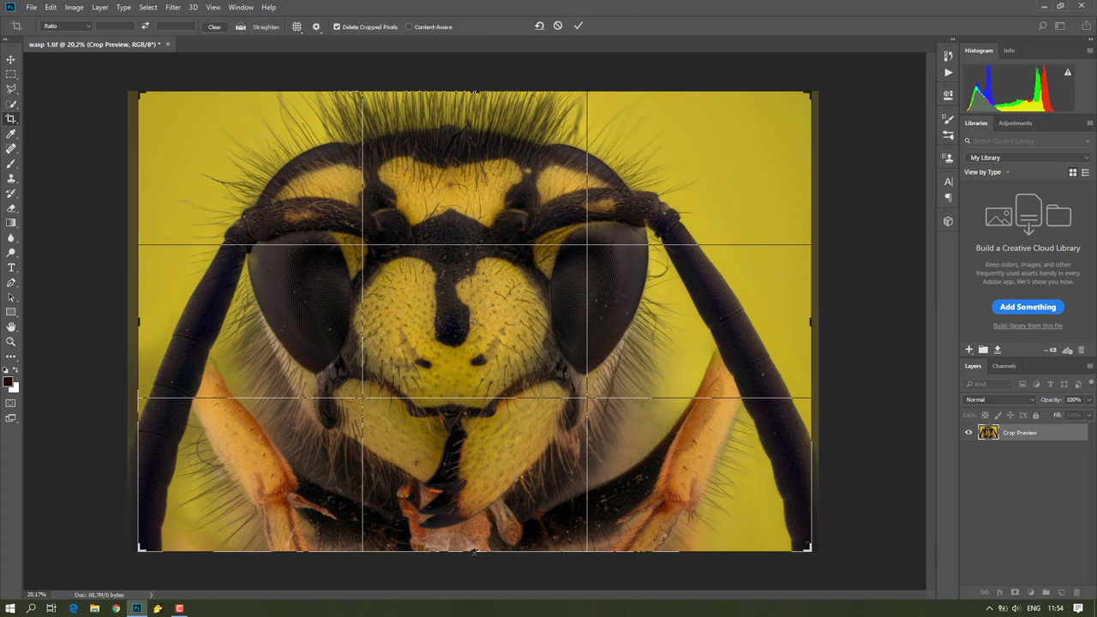
left_click_drag(476, 546, 474, 541)
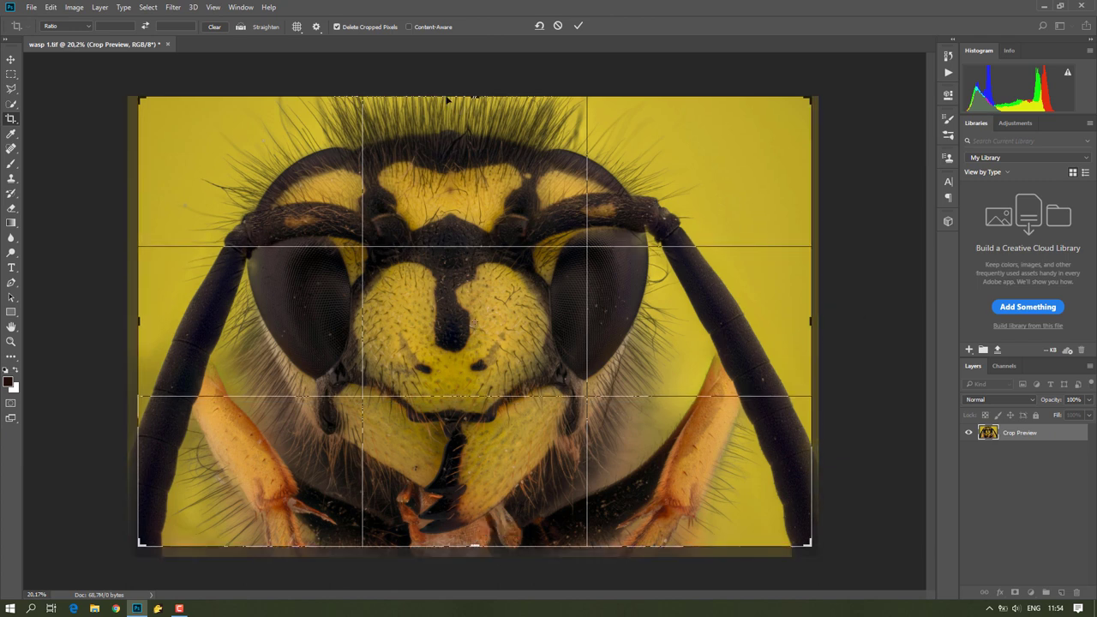
left_click_drag(477, 98, 476, 104)
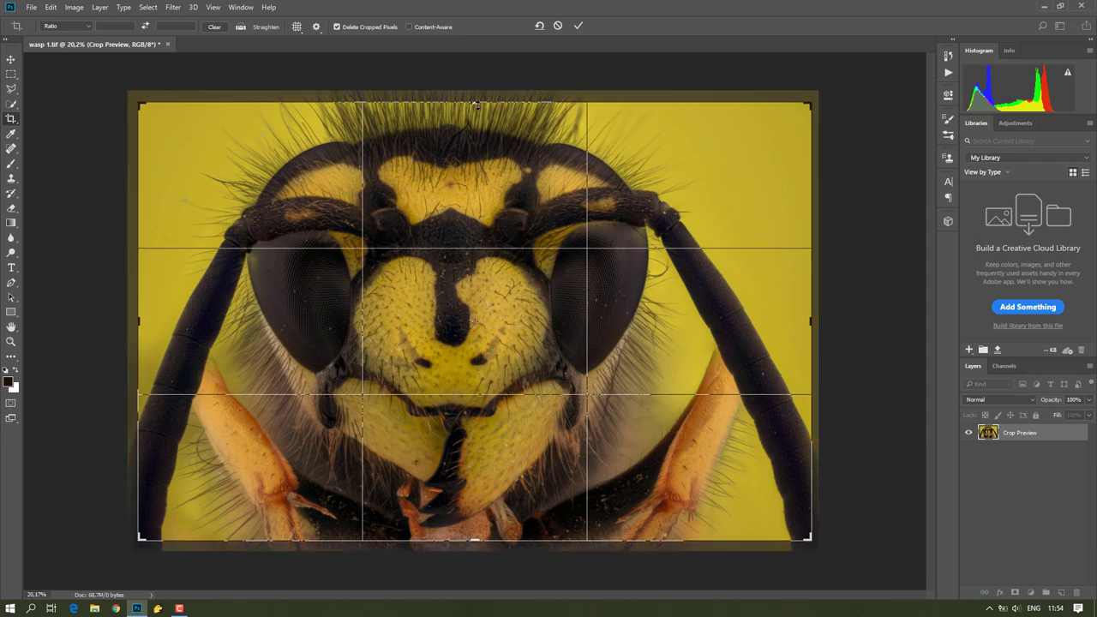
left_click(579, 26)
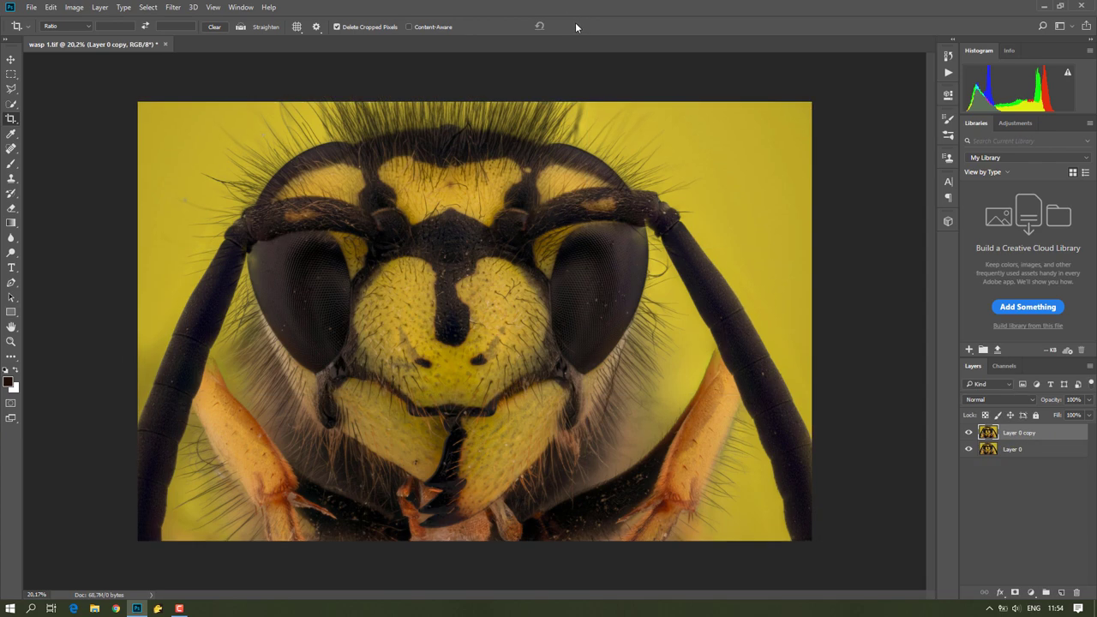
- Zoom in on the wasp's eye and leave the Crop tool for the Move tool
scroll(545, 318, "up", 2)
scroll(546, 318, "up", 2)
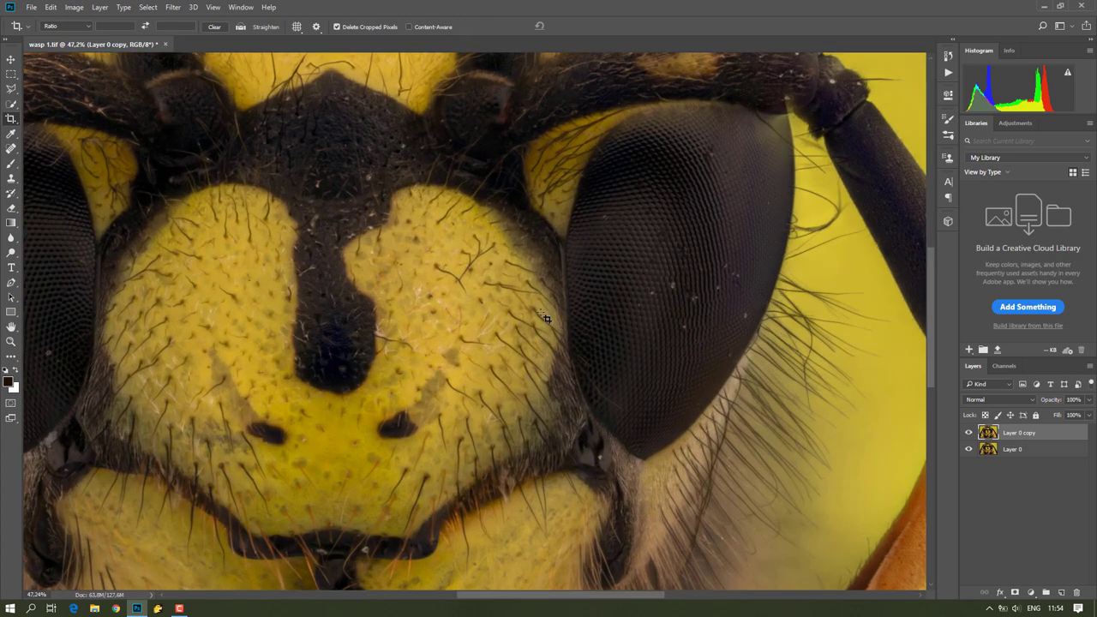
scroll(686, 327, "up", 2)
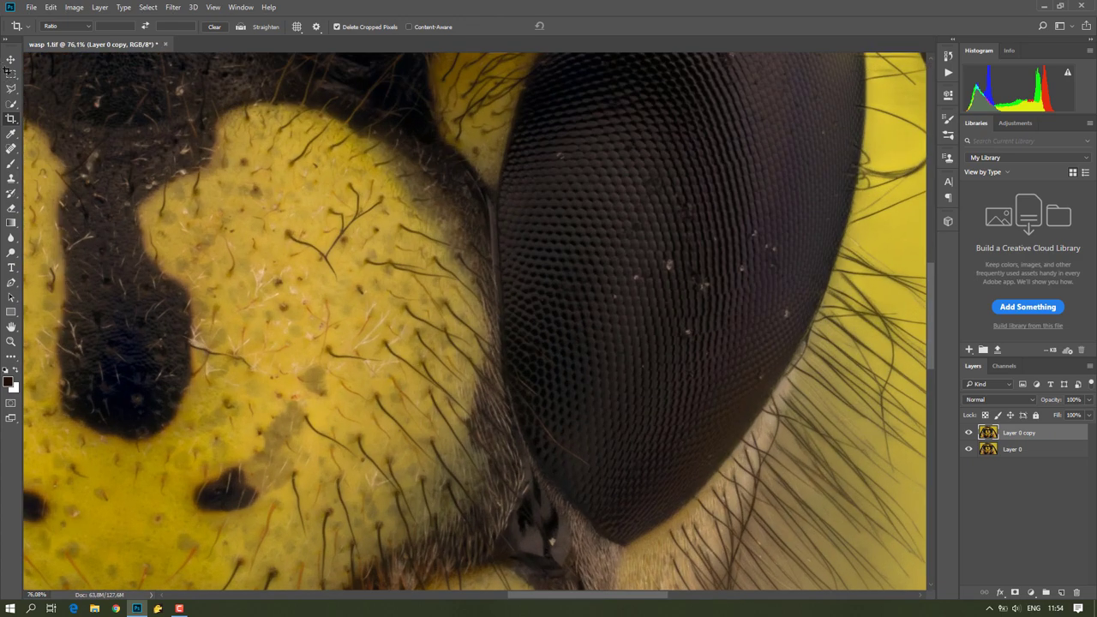
scroll(478, 321, "up", 1)
key("v")
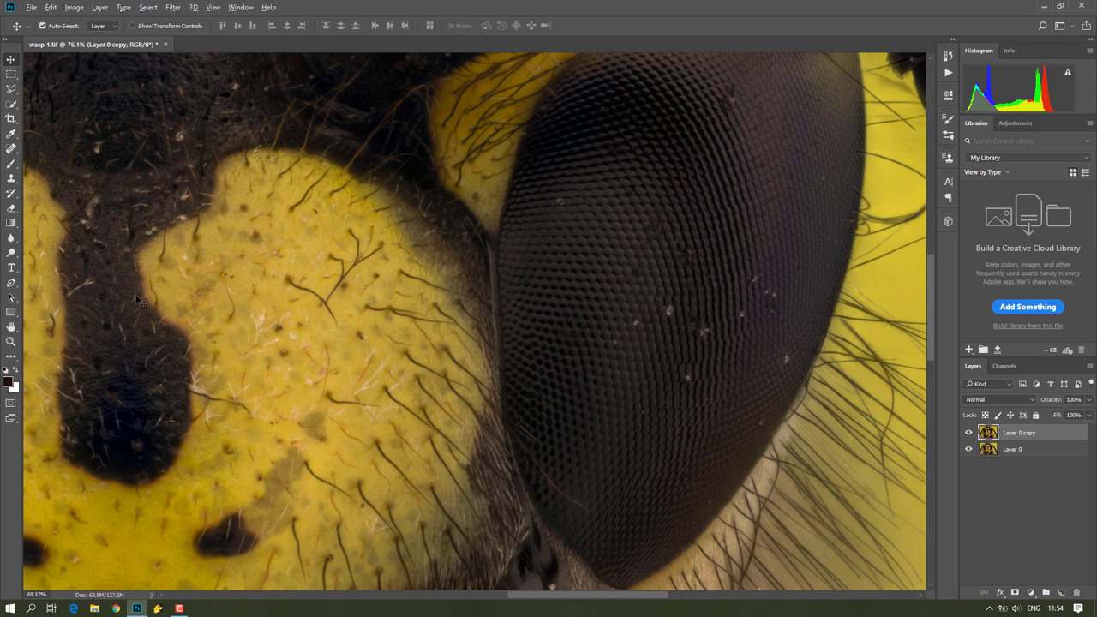
- Select the Spot Healing Brush and zoom in closely on the eye's dust specks
scroll(137, 300, "down", 2)
scroll(138, 300, "down", 2)
scroll(139, 301, "down", 1)
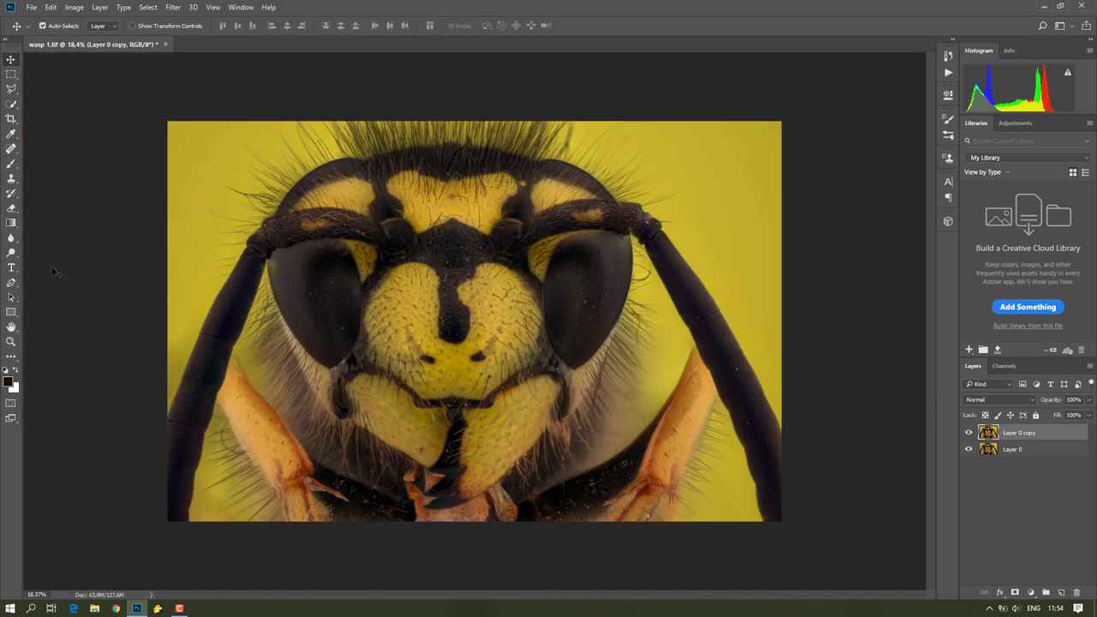
left_click(9, 151)
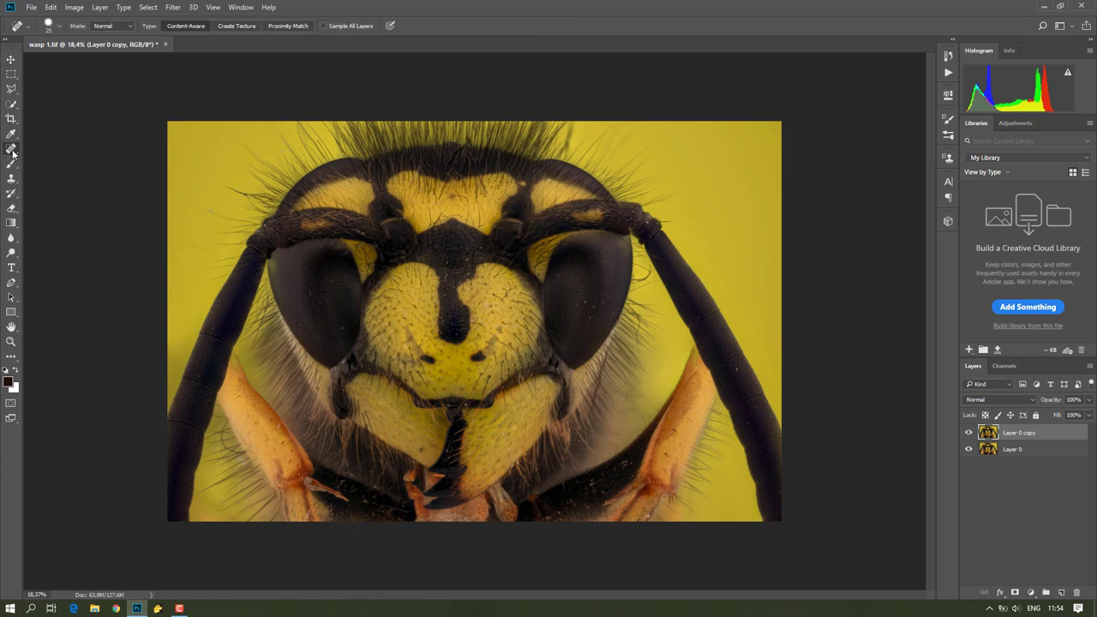
scroll(544, 275, "up", 3)
scroll(548, 279, "up", 2)
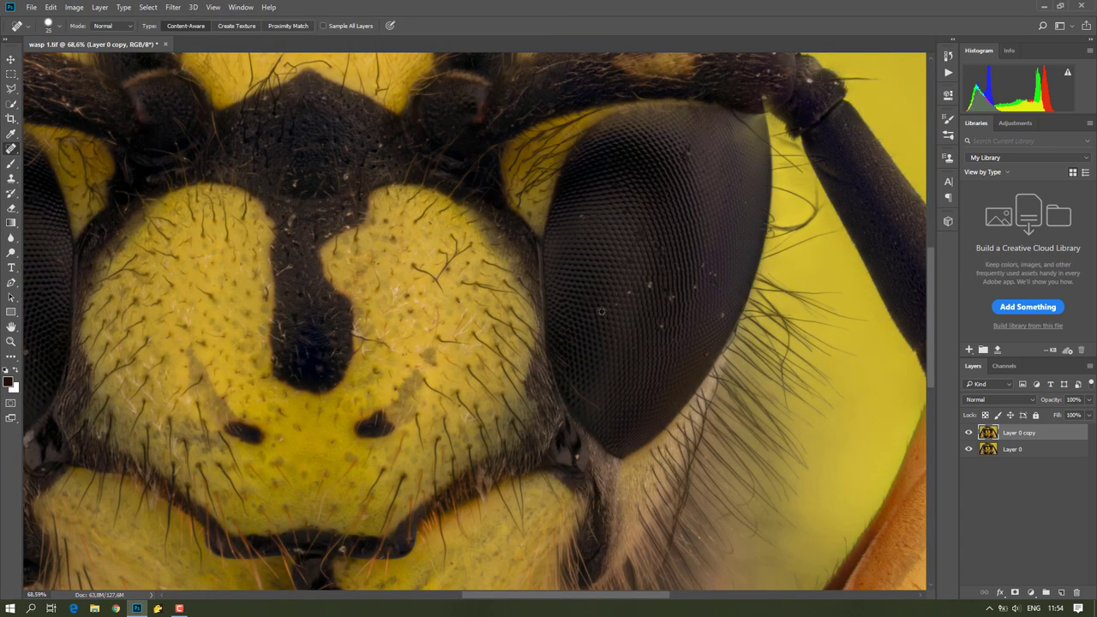
scroll(661, 298, "up", 2)
scroll(661, 297, "up", 2)
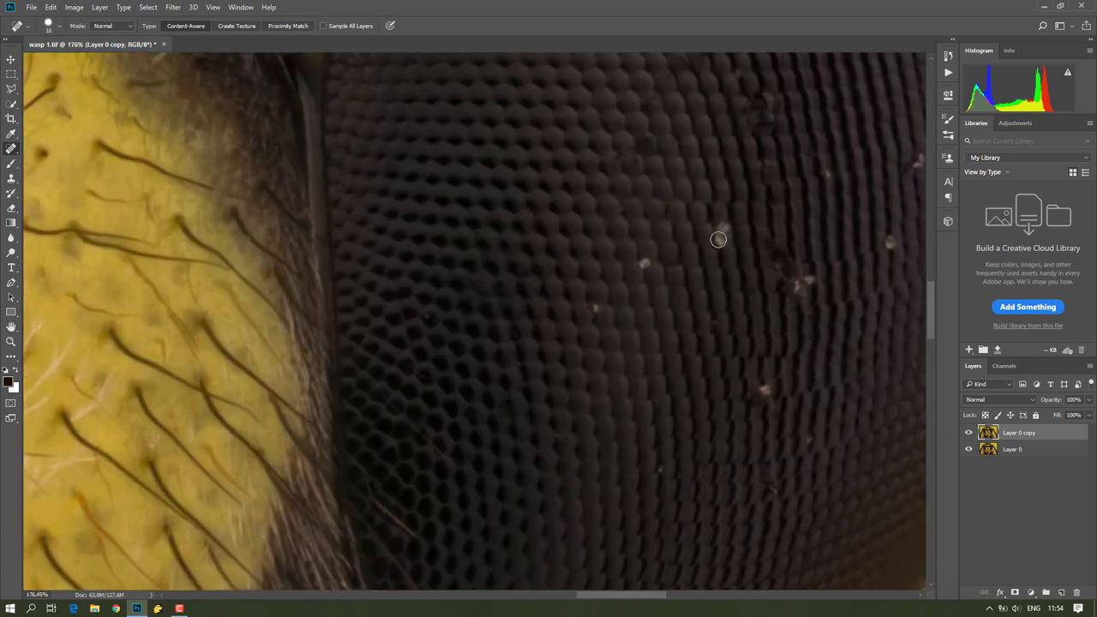
- Heal the dust specks on the compound eye, enlarging the brush to 20 px
left_click_drag(718, 239, 718, 249)
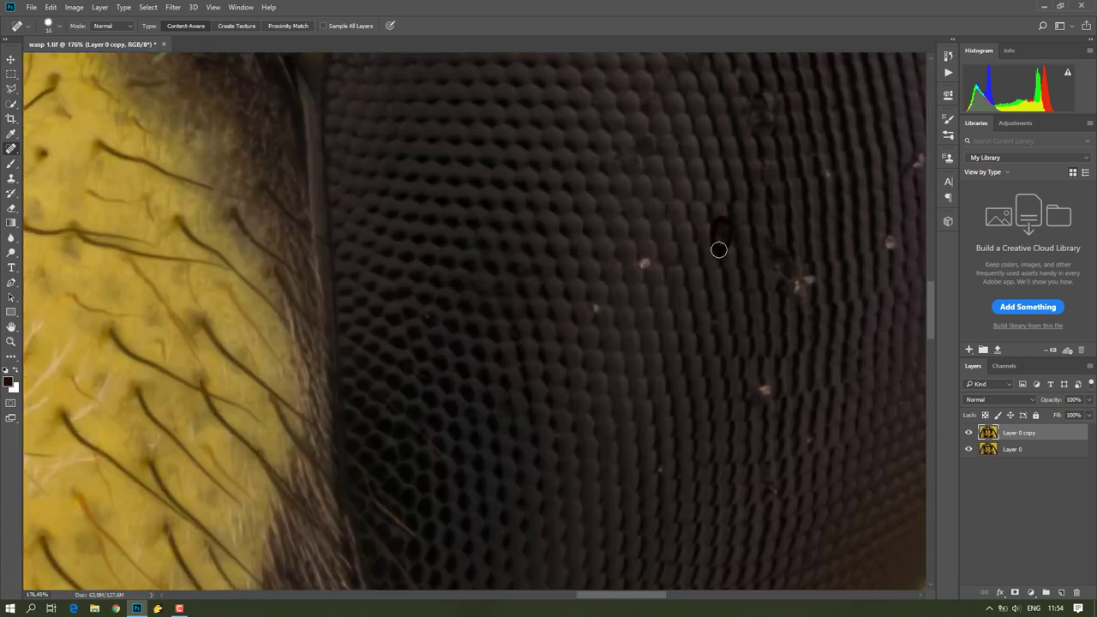
left_click(645, 265)
left_click(596, 307)
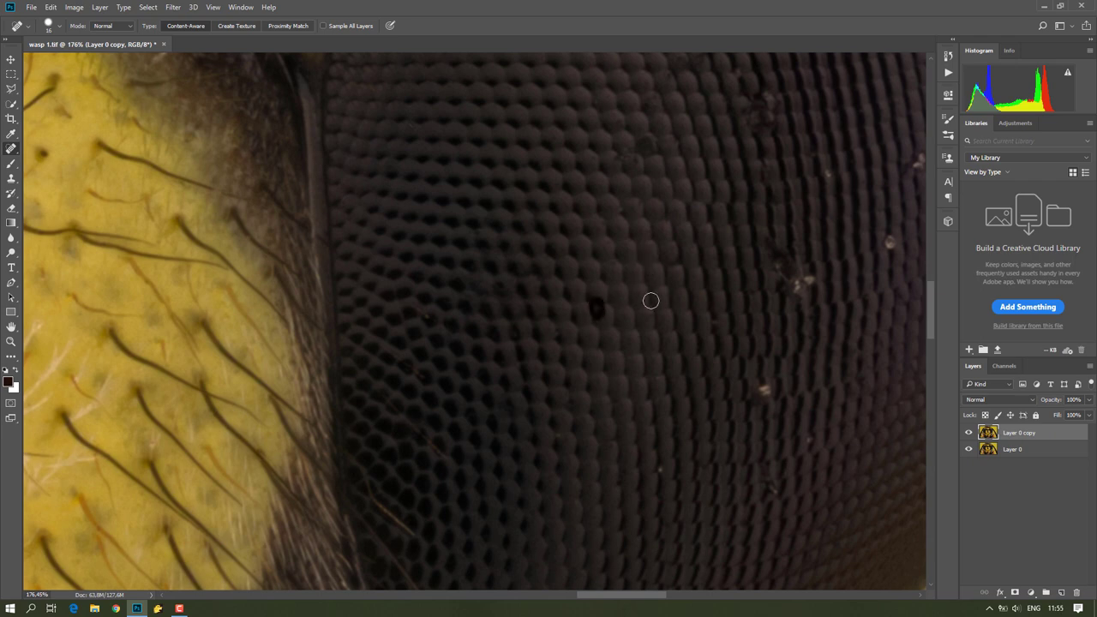
left_click_drag(763, 272, 785, 274)
left_click(786, 275)
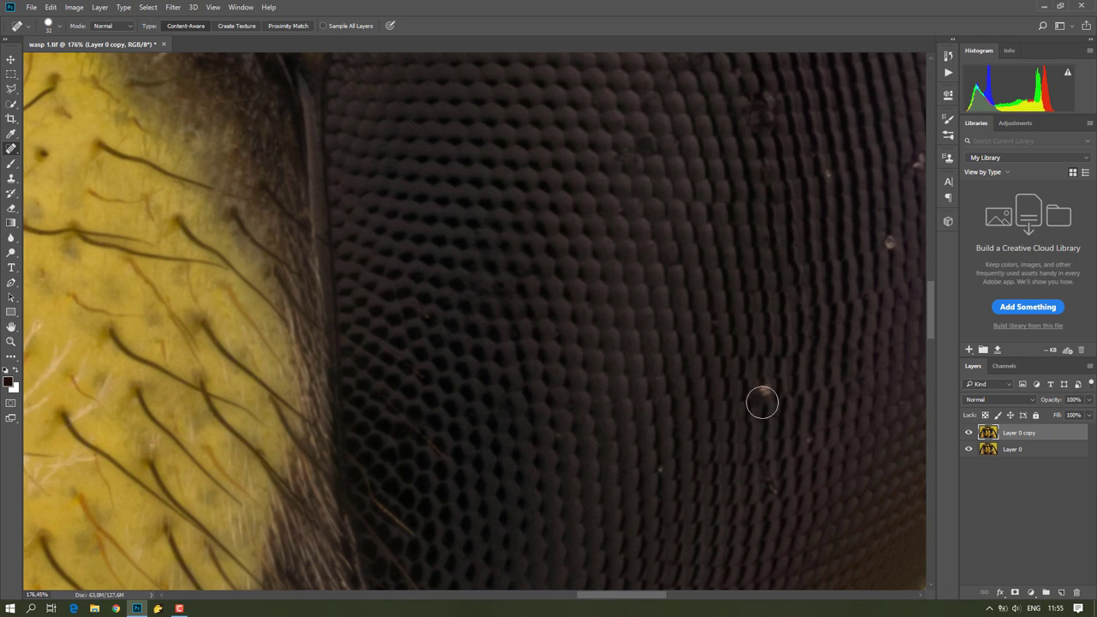
left_click(763, 398)
left_click(770, 480)
- Heal the remaining specks across the upper part of the eye
left_click(660, 467)
left_click_drag(628, 158, 655, 146)
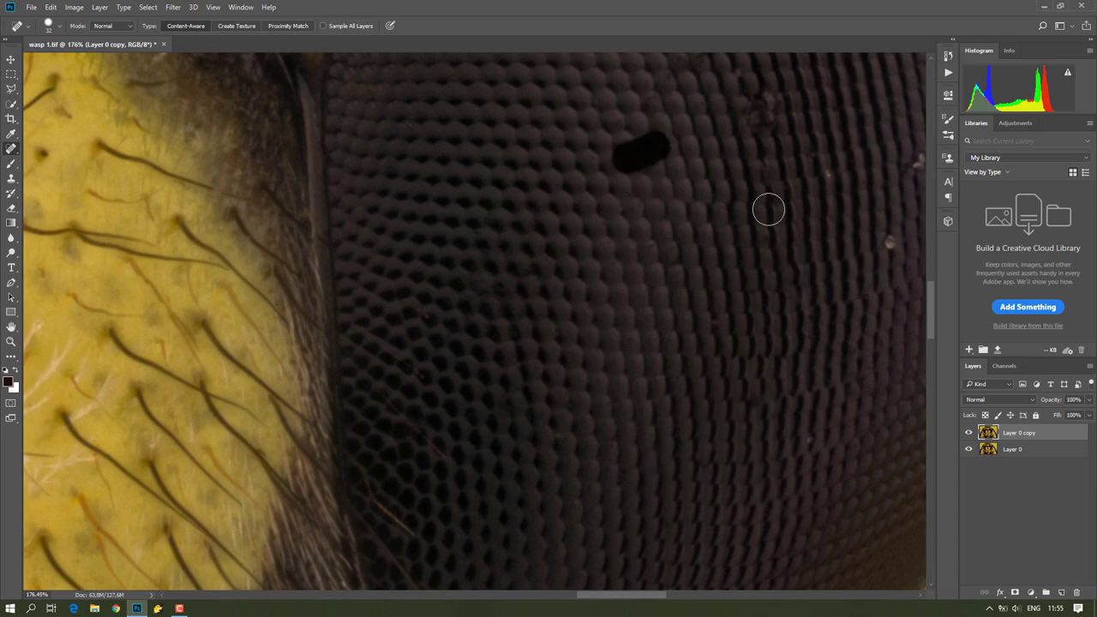
left_click(889, 242)
left_click(827, 174)
left_click(762, 115)
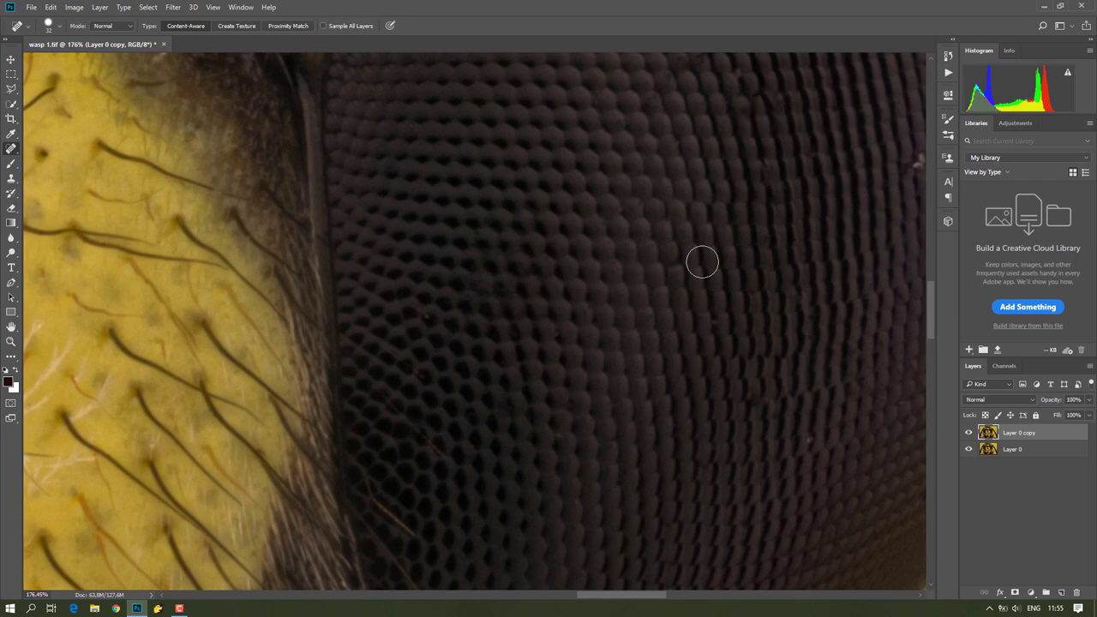
scroll(702, 263, "down", 2)
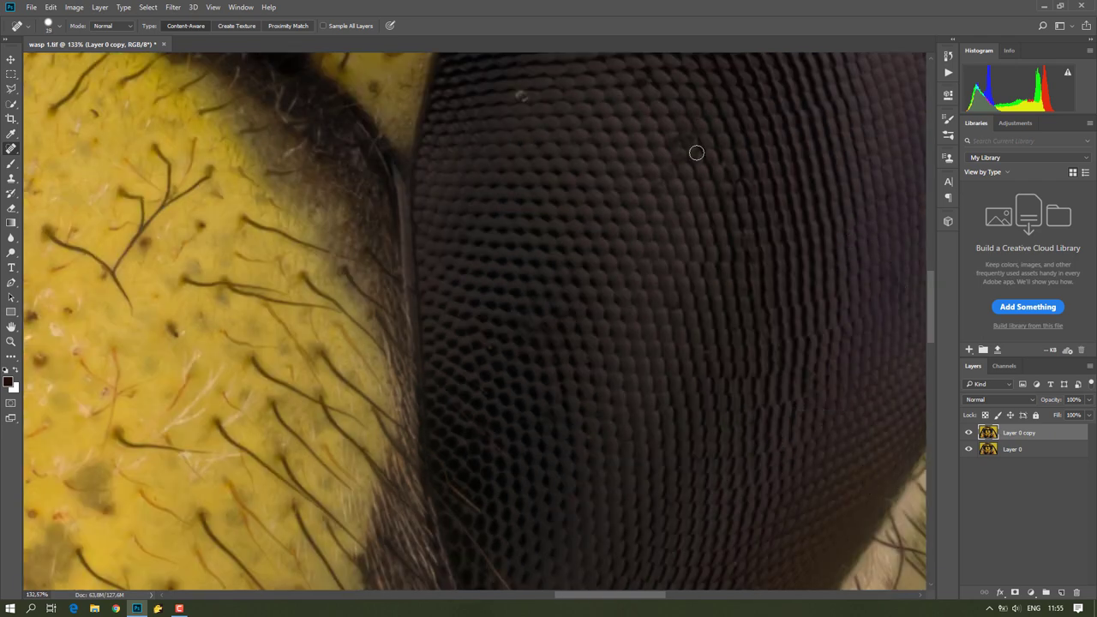
- Resize the healing brush to about 21 px and move the view to the antenna
right_click(553, 117, "alt")
scroll(820, 180, "up", 5)
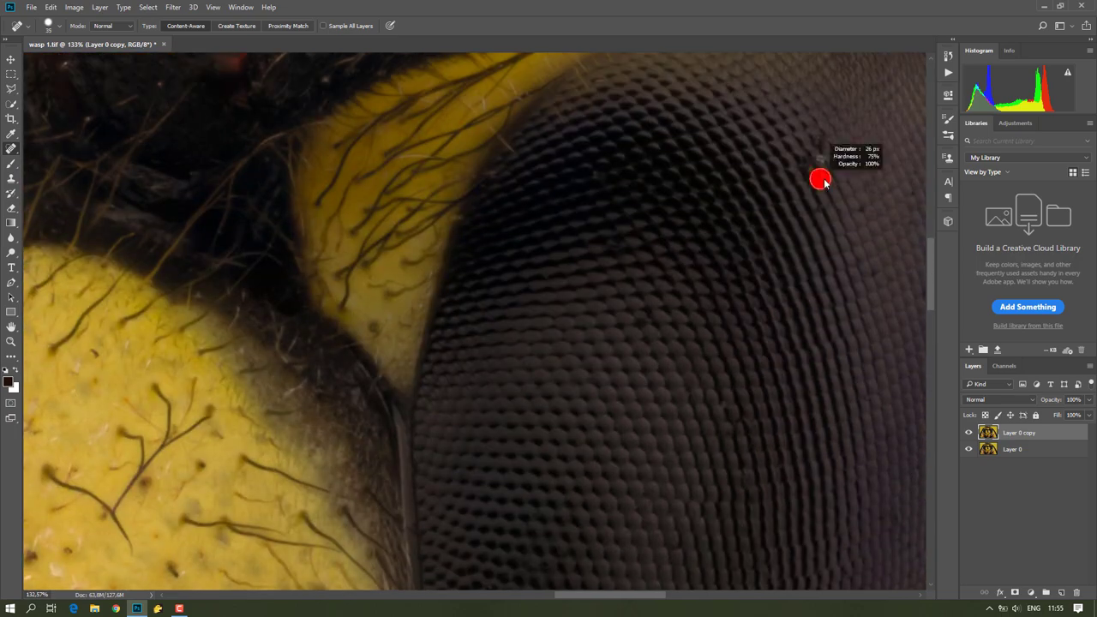
scroll(595, 470, "down", 2)
right_click(891, 332, "alt")
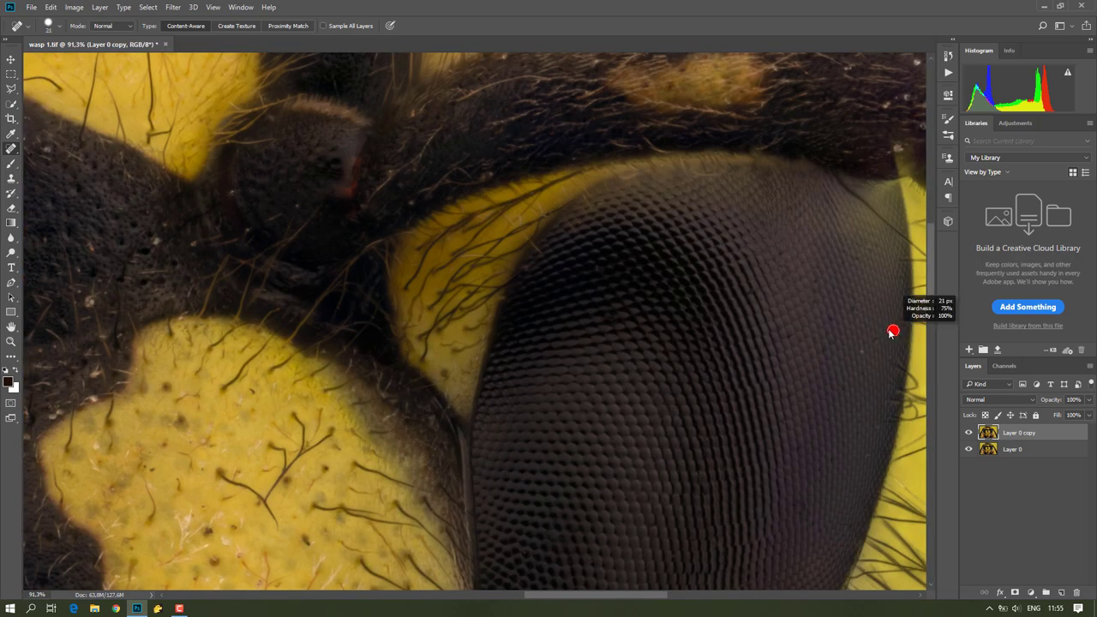
scroll(899, 372, "up", 4)
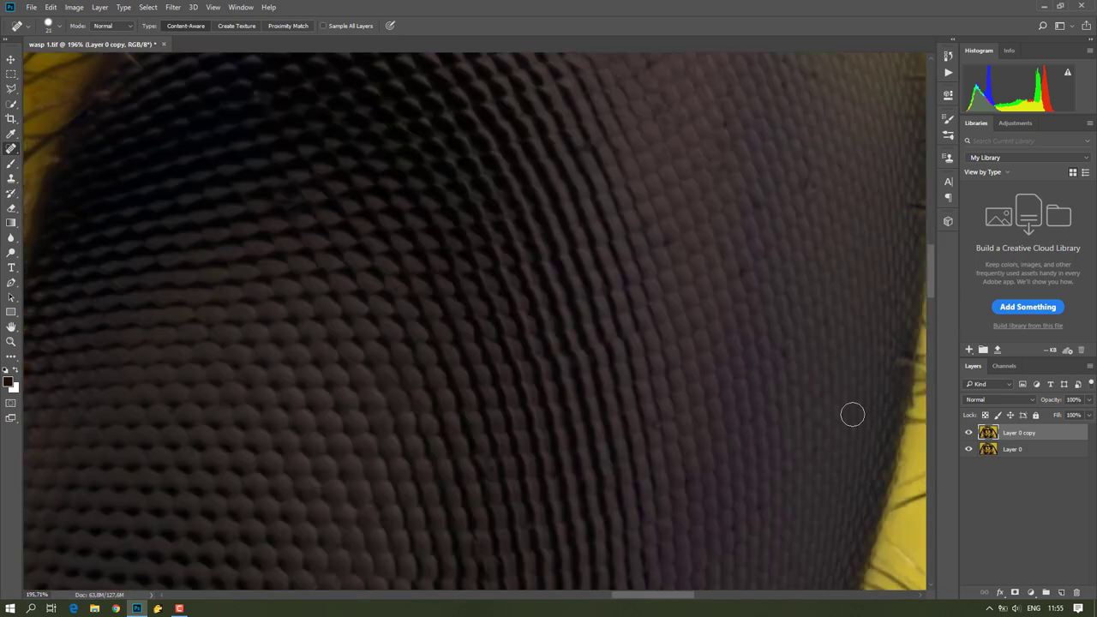
scroll(771, 386, "right", 2)
scroll(668, 359, "right", 2)
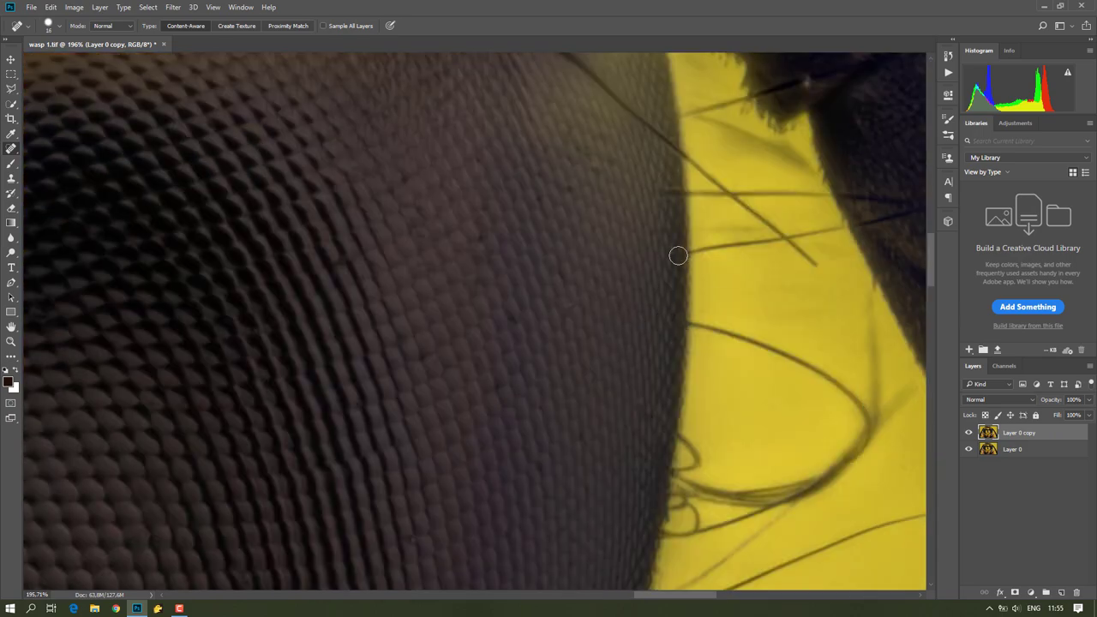
scroll(678, 255, "down", 2)
scroll(677, 255, "down", 2)
scroll(678, 255, "down", 2)
scroll(835, 447, "up", 2)
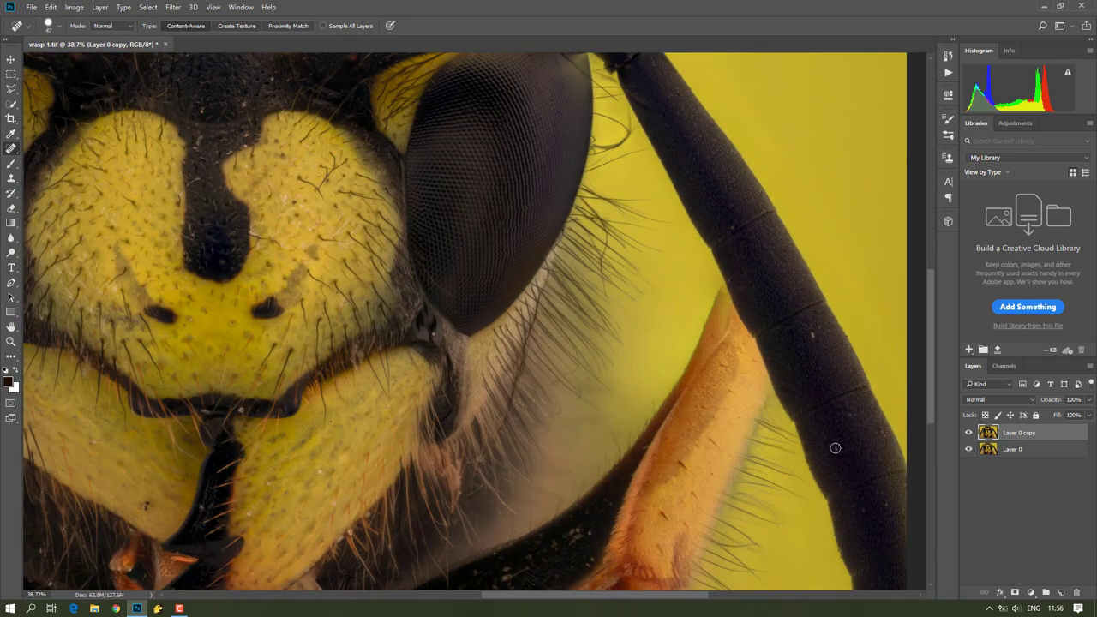
scroll(866, 557, "down", 2)
scroll(708, 193, "up", 4)
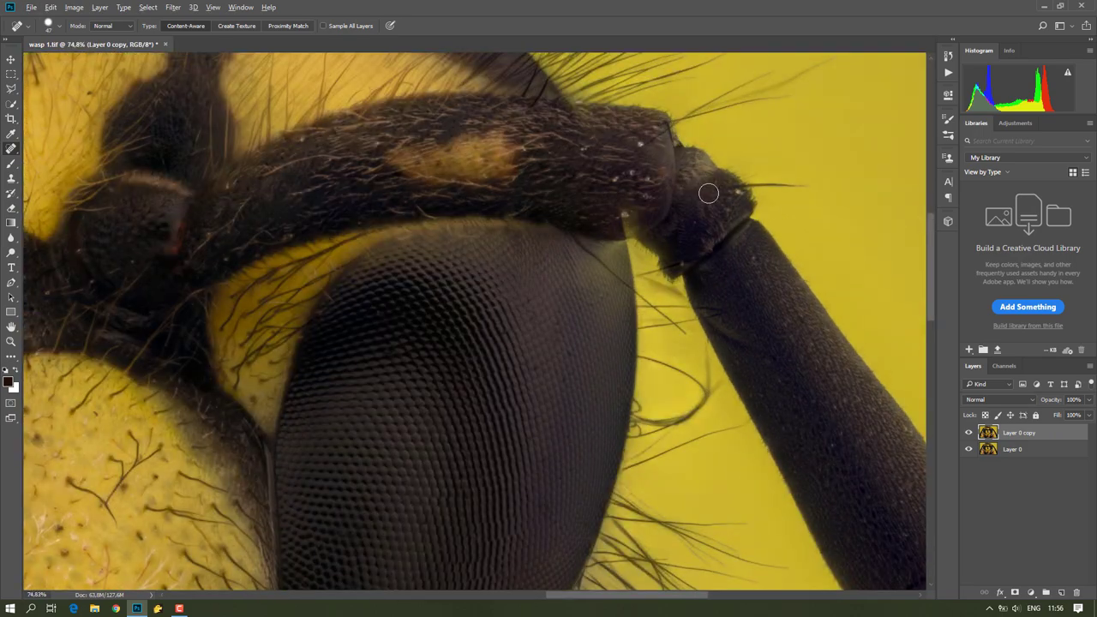
- Heal three white specks on the antenna and one near the face centre
left_click(625, 214)
left_click(617, 177)
left_click(640, 144)
scroll(594, 580, "left", 5)
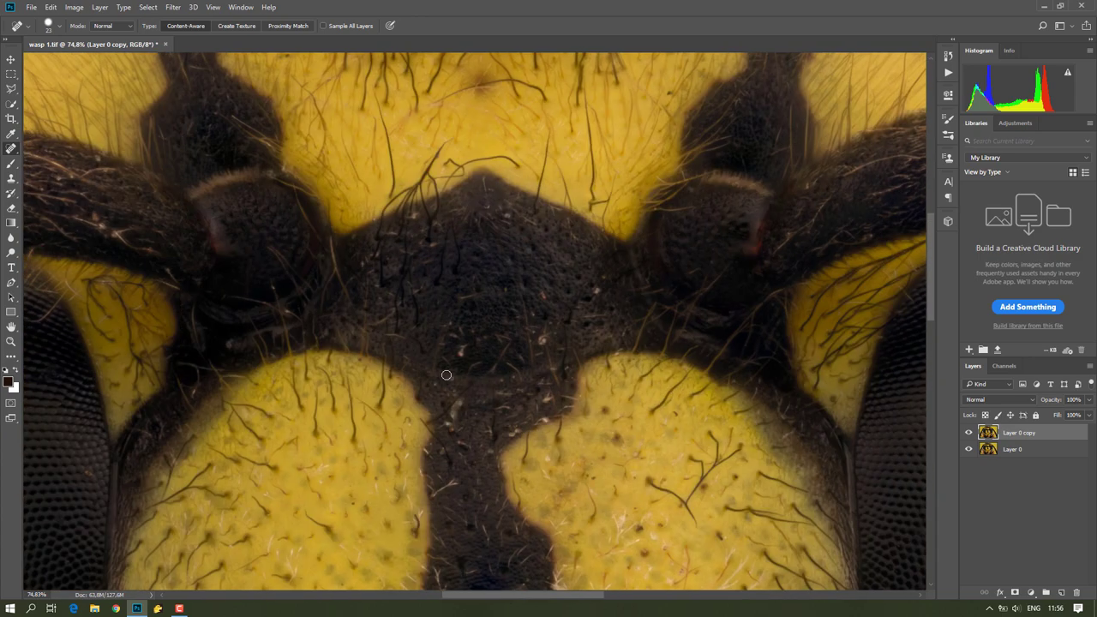
left_click(455, 405)
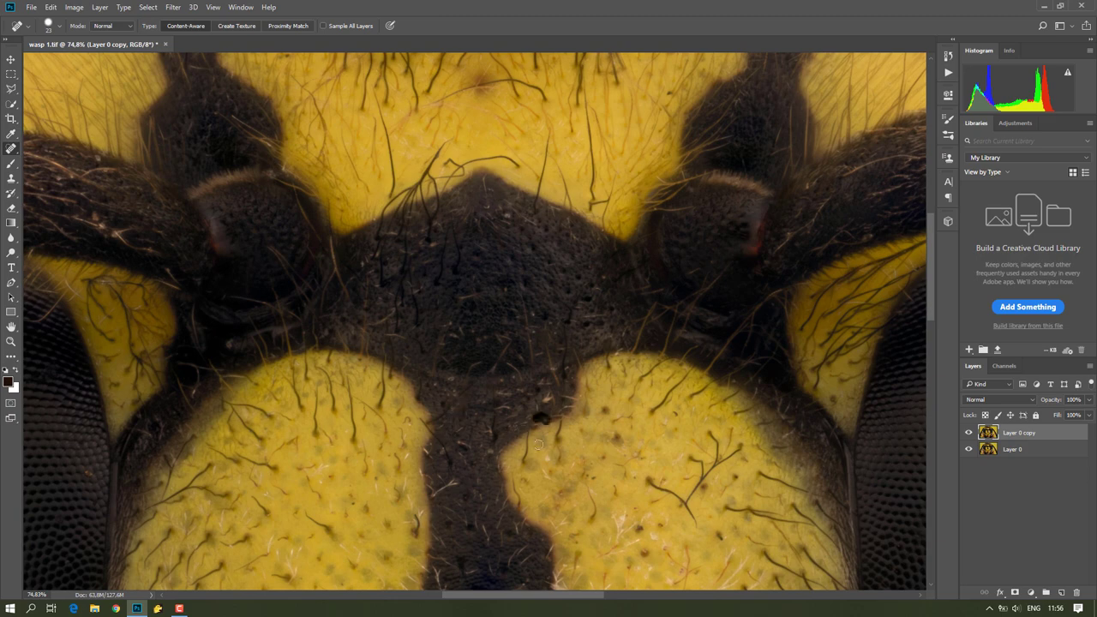
- Heal the blemish streak running across the eye
scroll(356, 507, "up", 2)
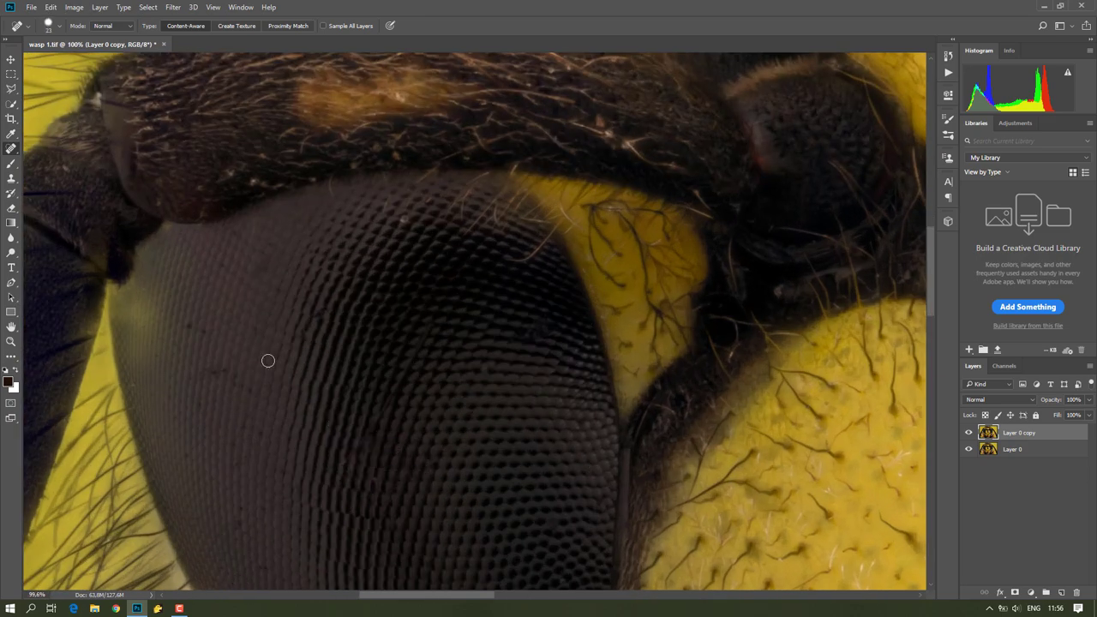
scroll(268, 360, "up", 3)
left_click_drag(313, 514, 452, 295)
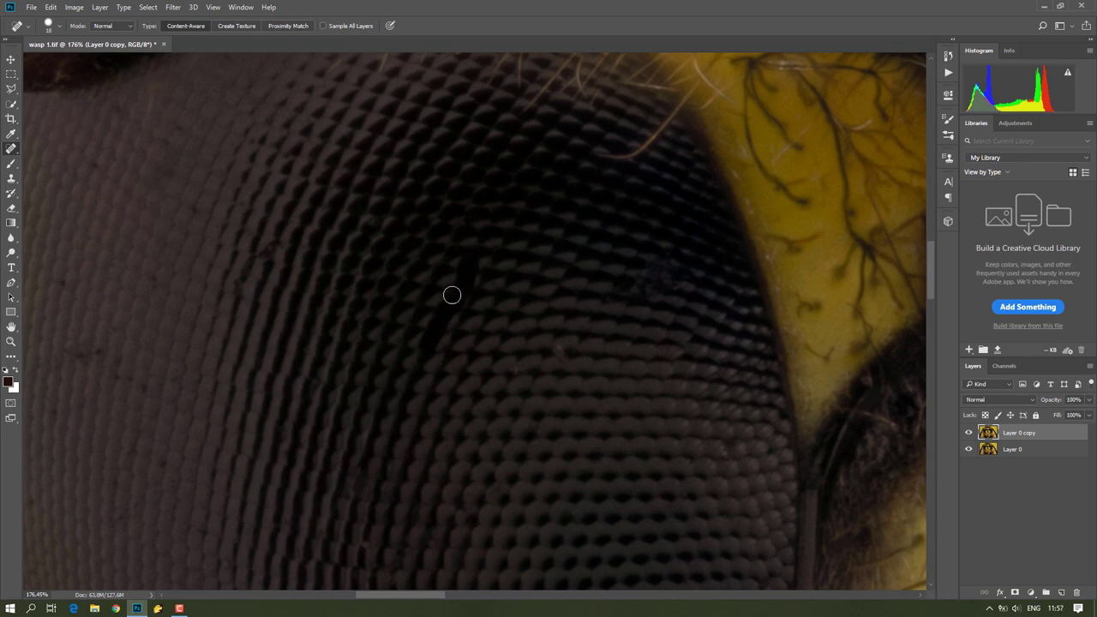
scroll(497, 411, "down", 3)
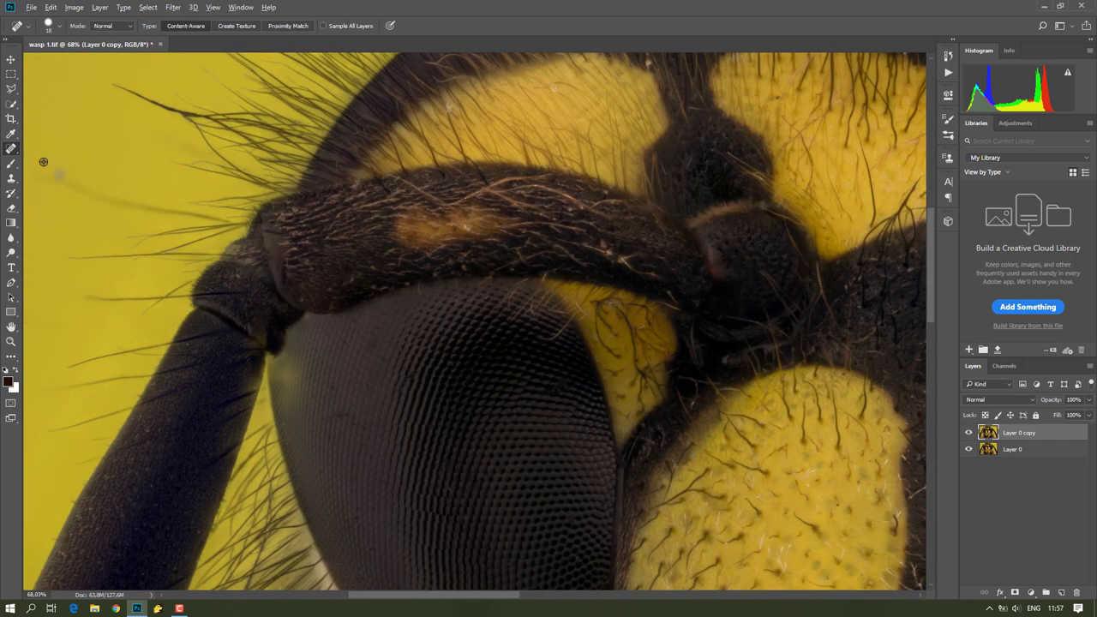
scroll(549, 262, "down", 1)
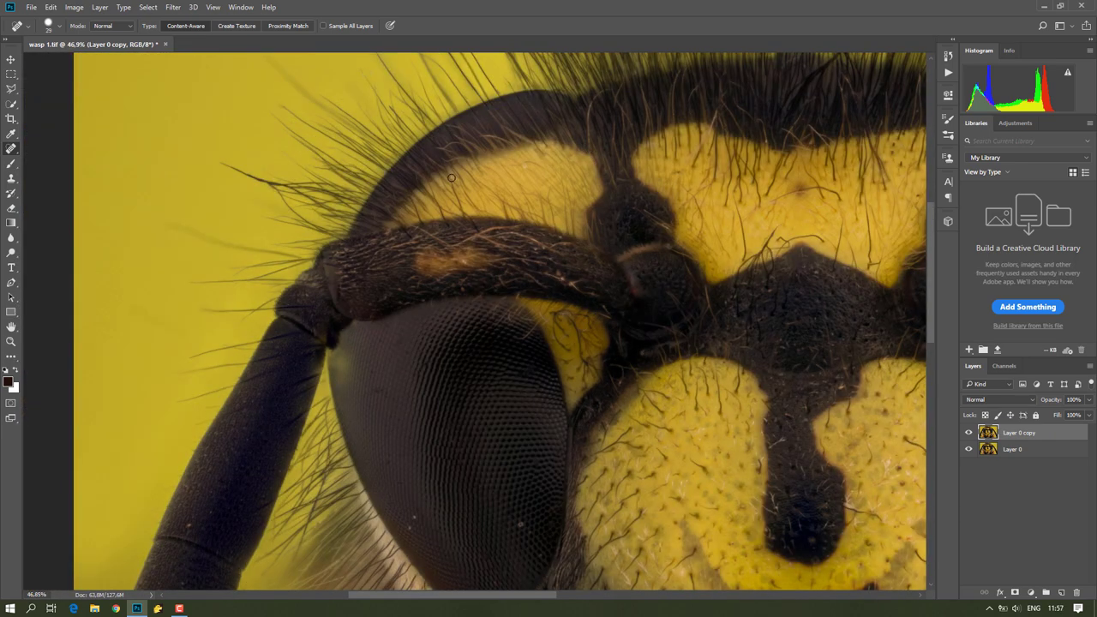
scroll(516, 528, "up", 2)
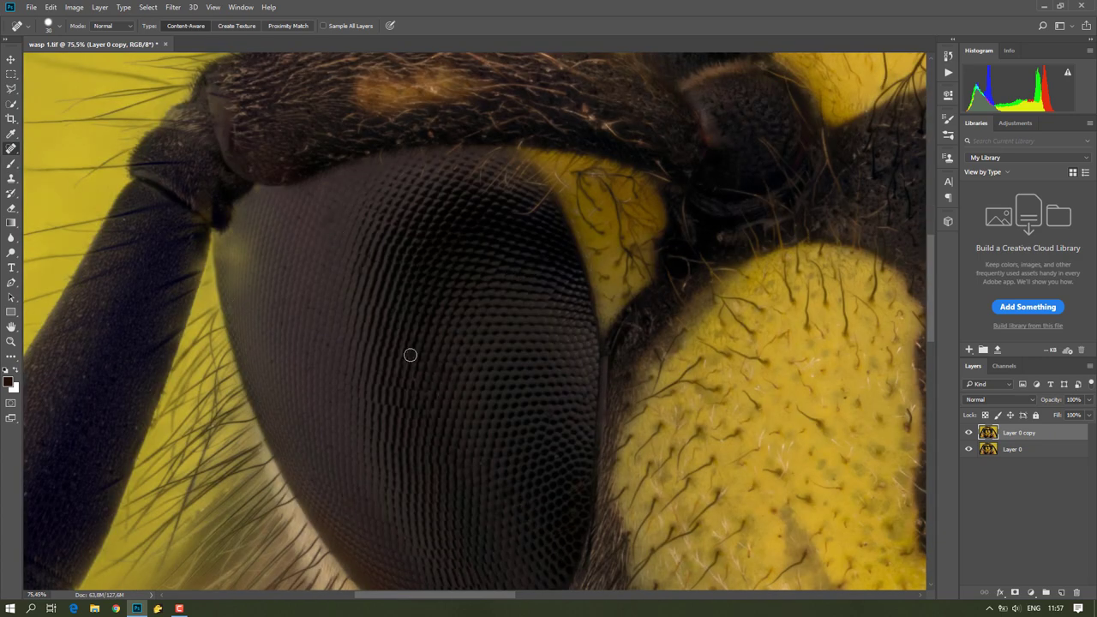
- Zoom in and out to inspect the healed mouth, mandibles and eyes, ending on the whole image
scroll(364, 500, "down", 1)
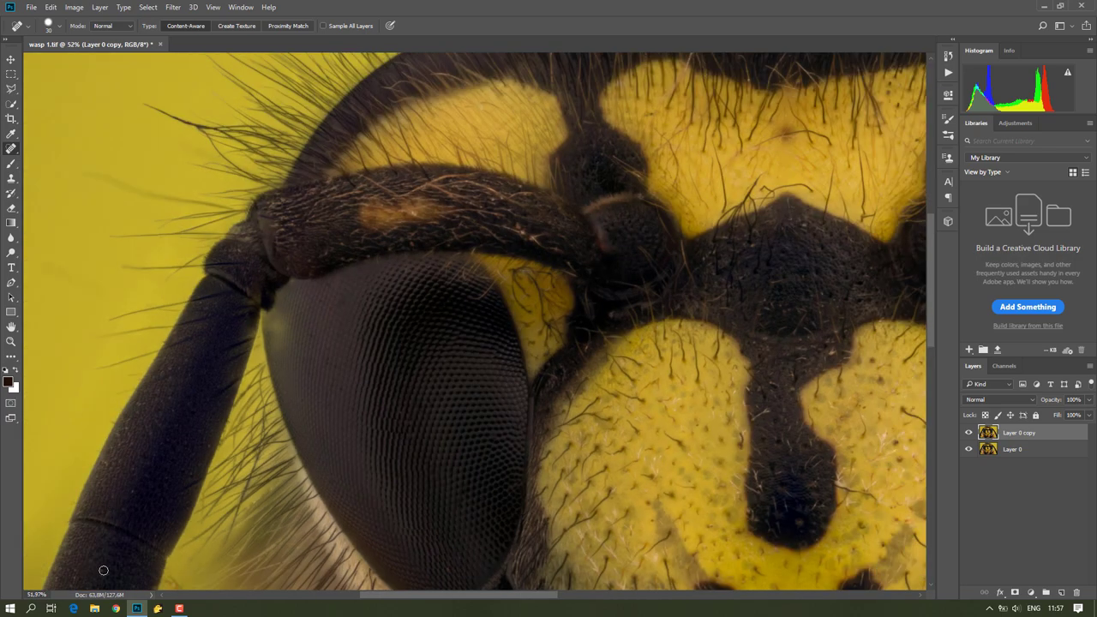
scroll(279, 519, "down", 3)
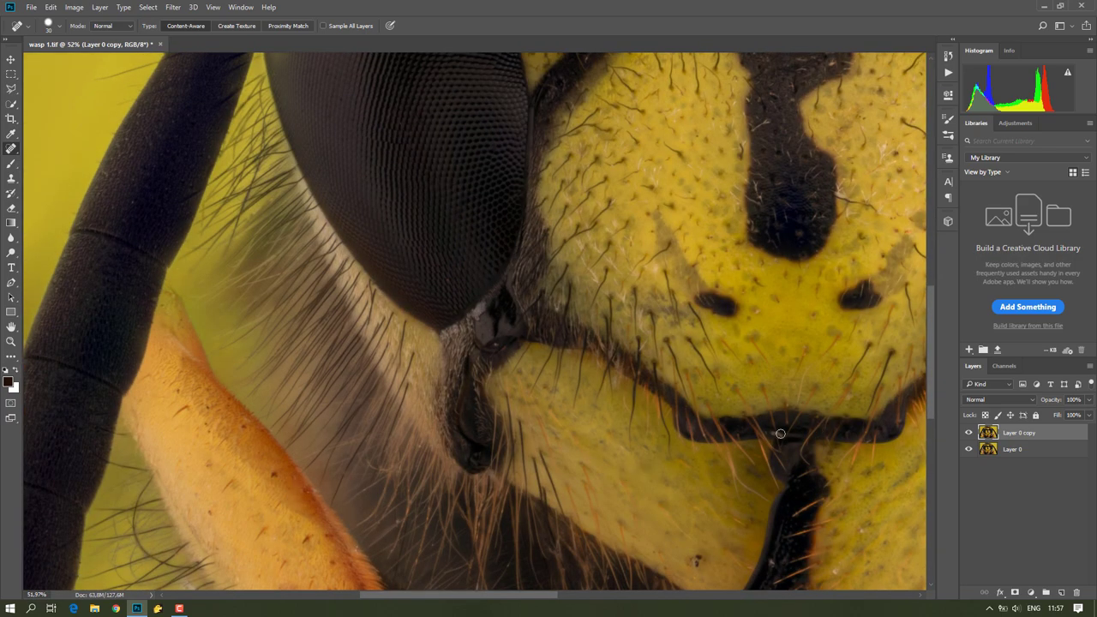
scroll(520, 491, "down", 1)
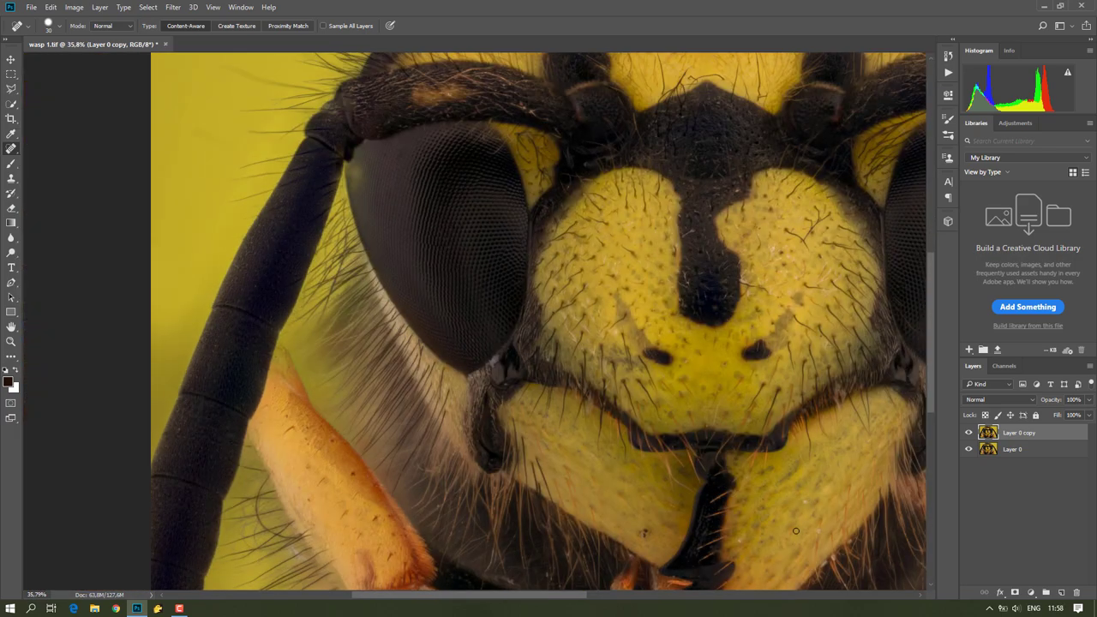
scroll(795, 532, "up", 2)
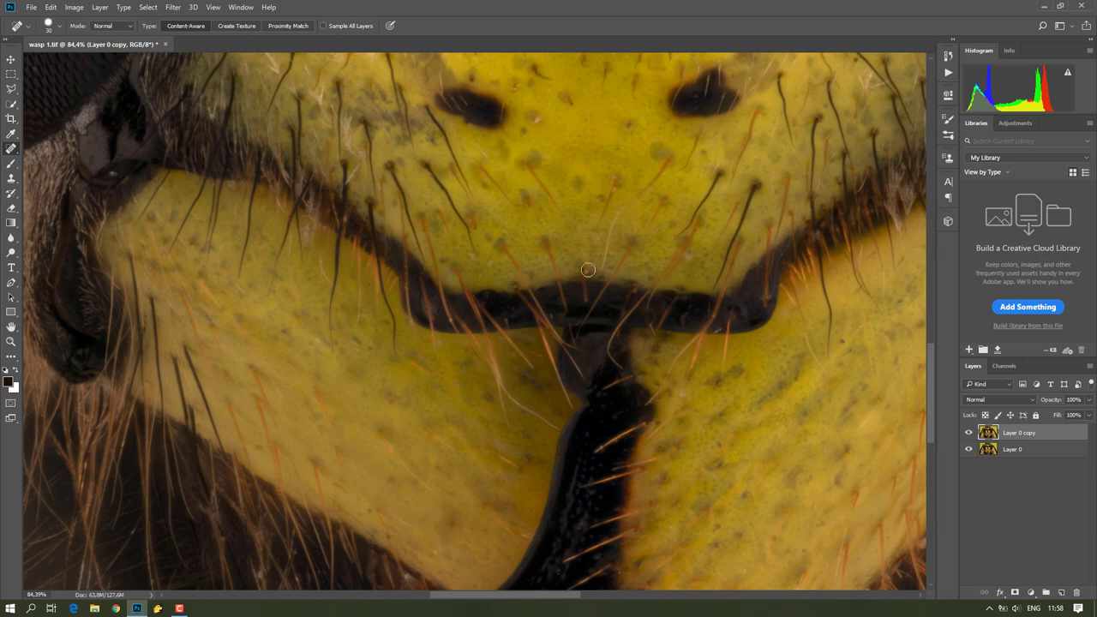
scroll(587, 270, "down", 5)
scroll(228, 303, "down", 3)
scroll(258, 403, "down", 1)
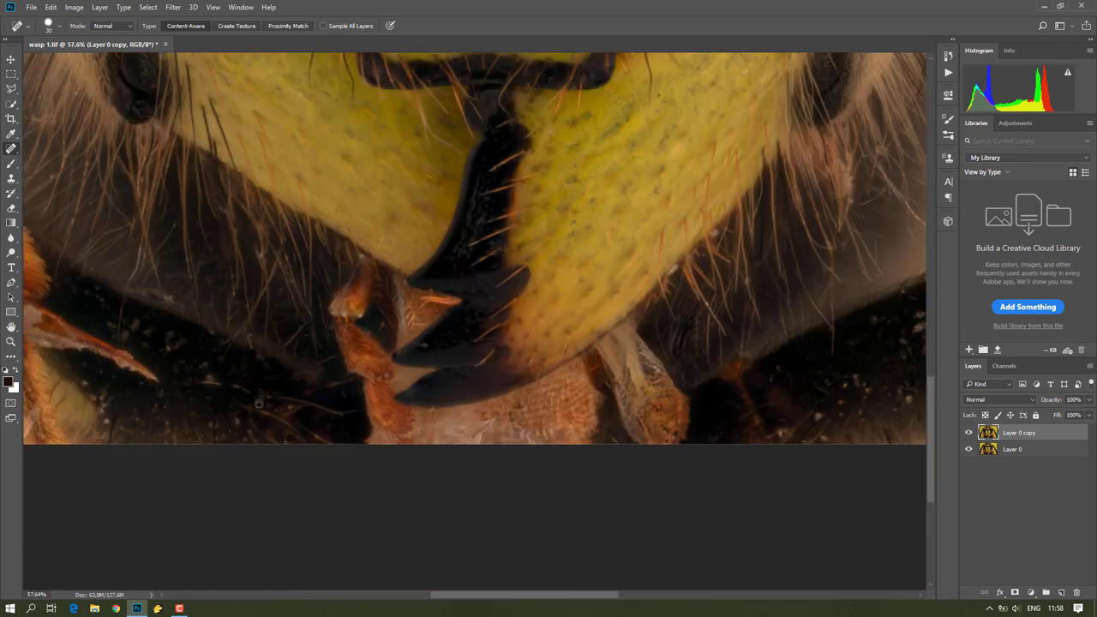
scroll(815, 409, "down", 1)
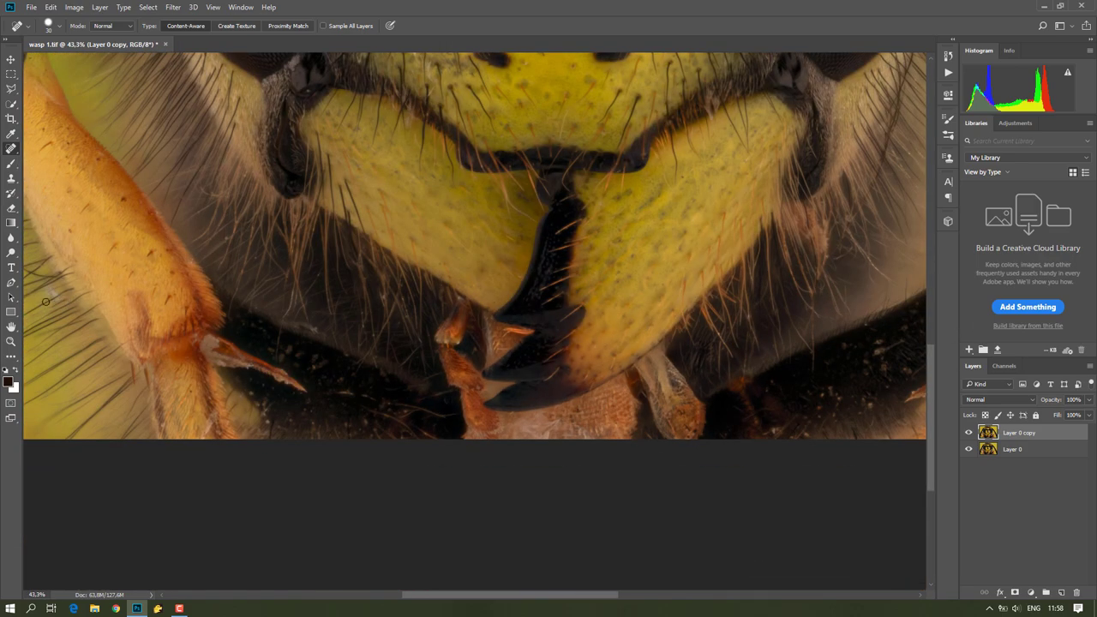
scroll(831, 396, "down", 1)
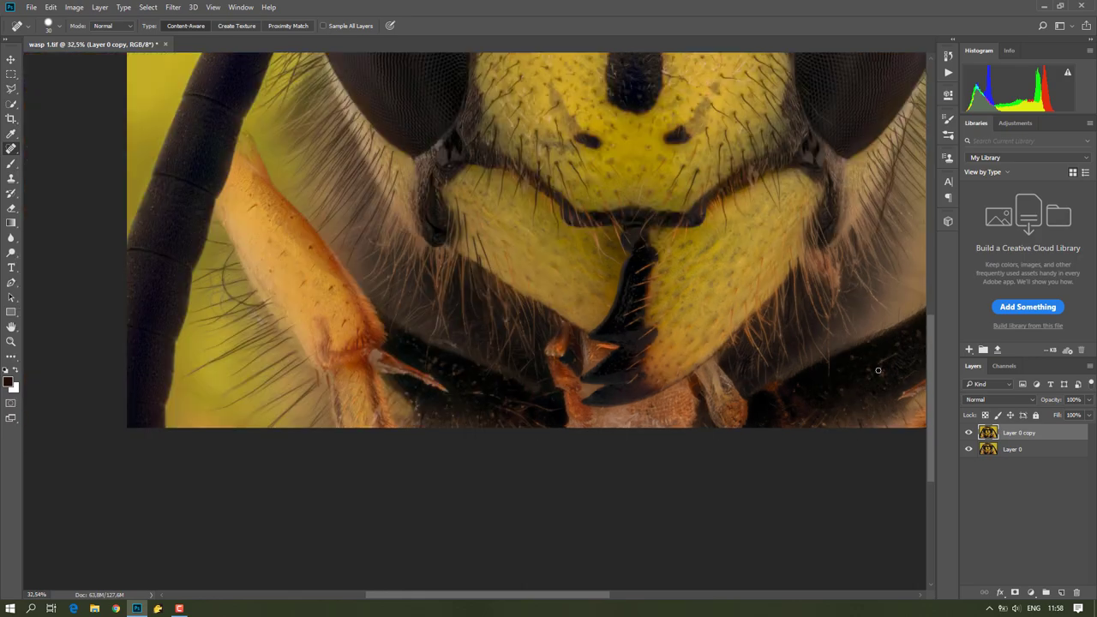
scroll(877, 370, "up", 2)
scroll(473, 257, "up", 2)
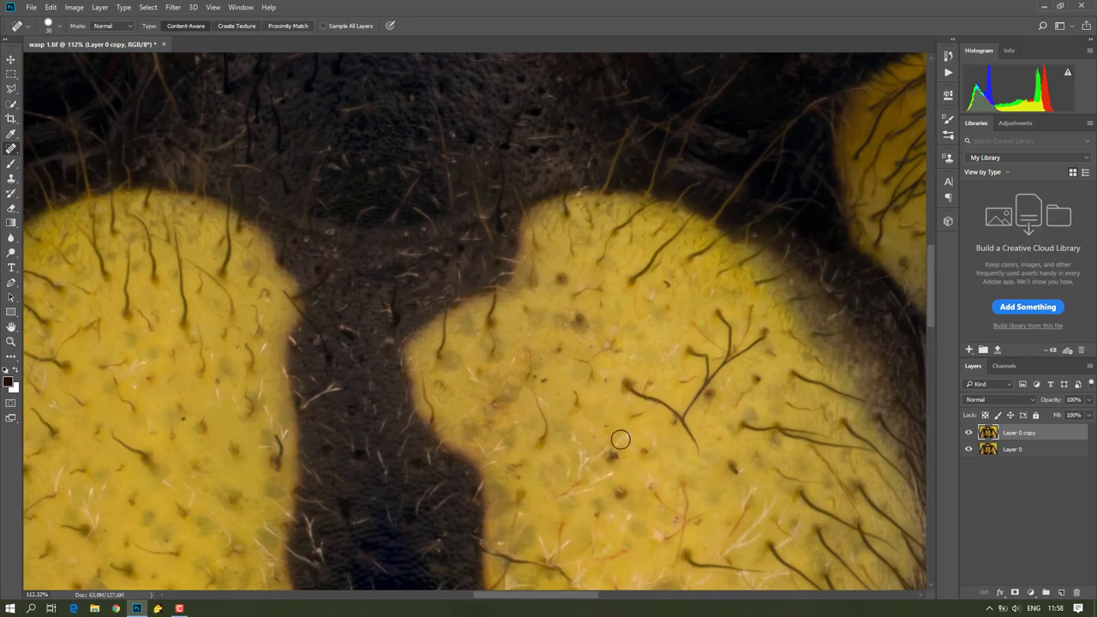
scroll(621, 439, "down", 2)
scroll(428, 325, "up", 1)
scroll(283, 202, "up", 1)
scroll(284, 203, "down", 1)
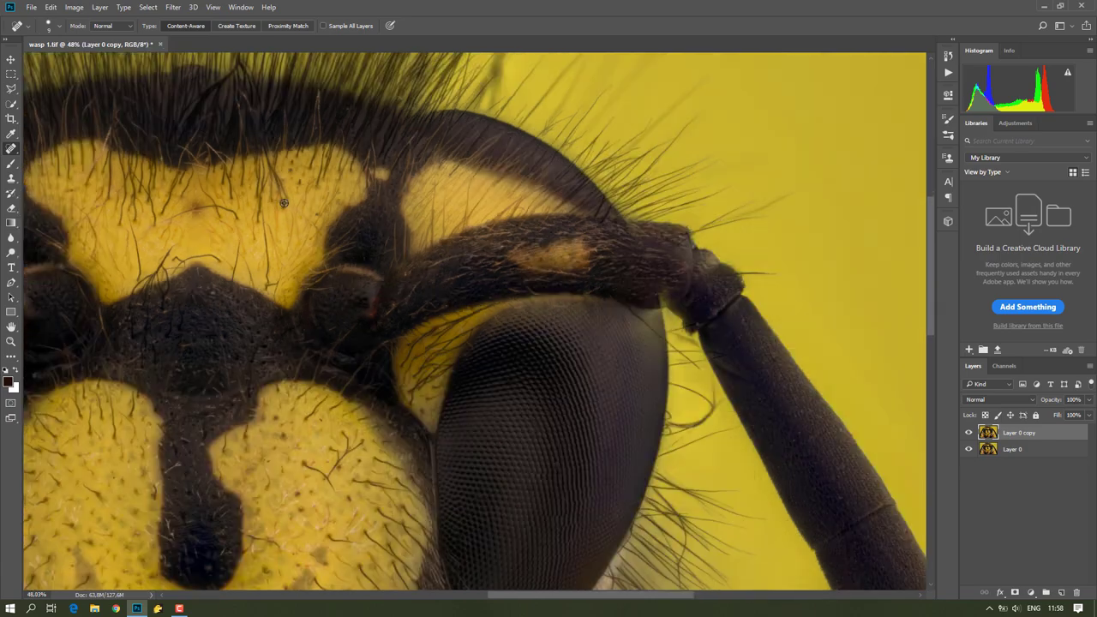
scroll(578, 269, "down", 3)
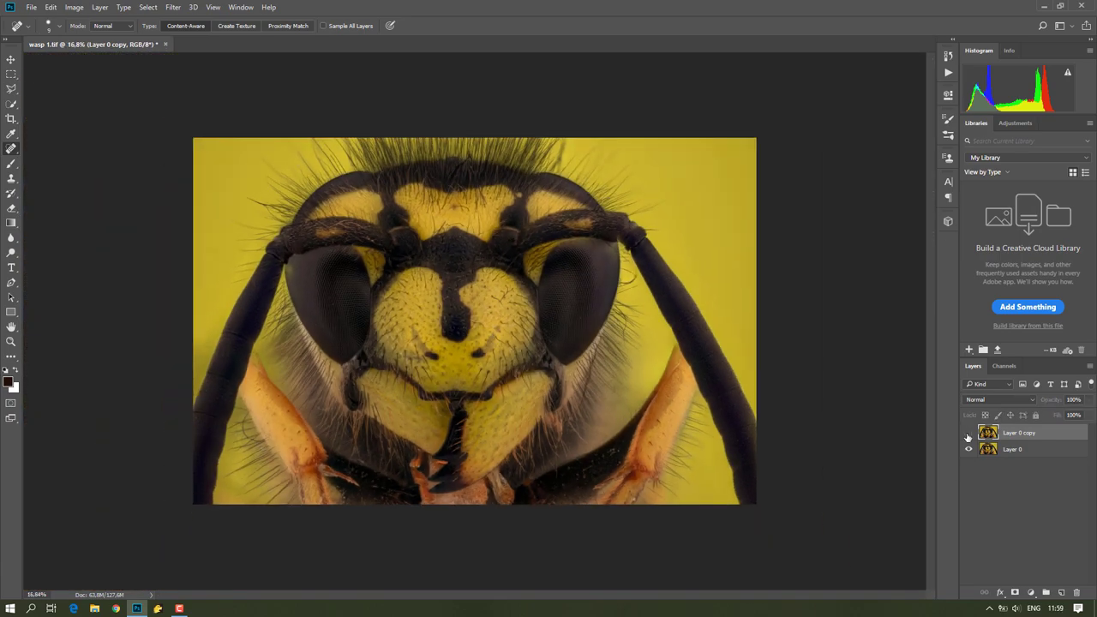
- Zoom to the antenna base and spot-heal the yellow fringe there
scroll(390, 248, "up", 3)
scroll(326, 214, "down", 2)
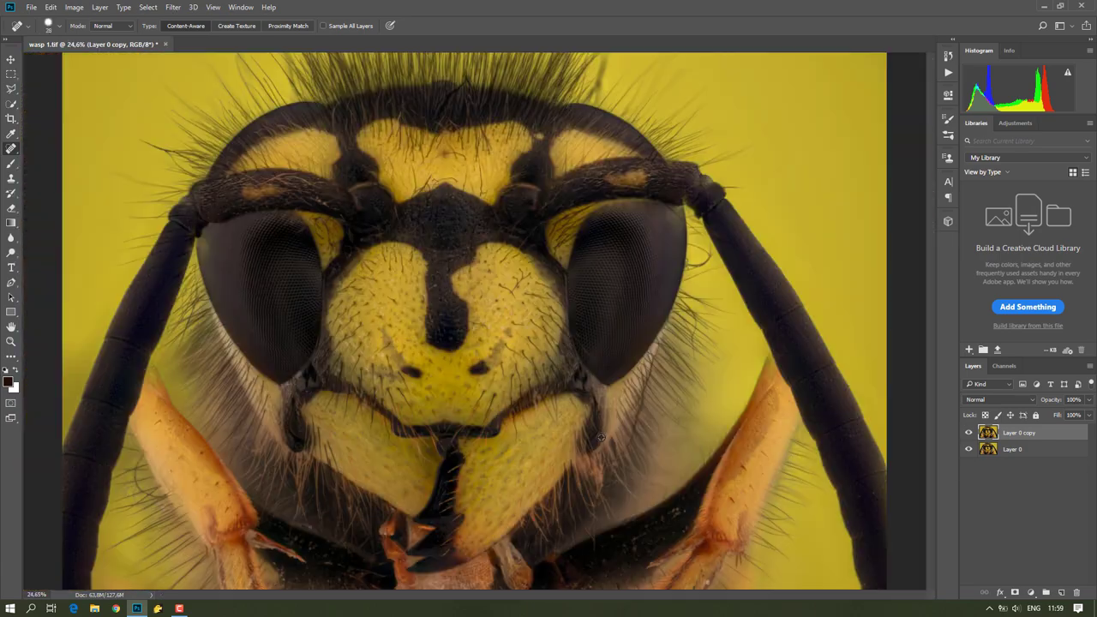
scroll(692, 178, "up", 3)
scroll(692, 178, "up", 3)
scroll(651, 214, "up", 2)
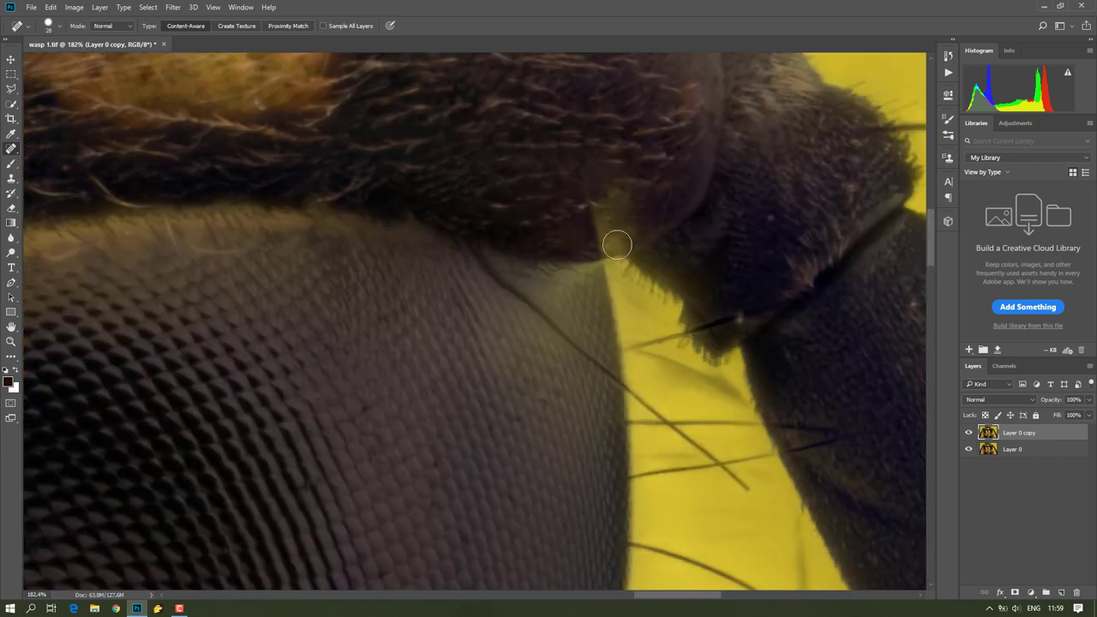
left_click_drag(610, 248, 593, 212)
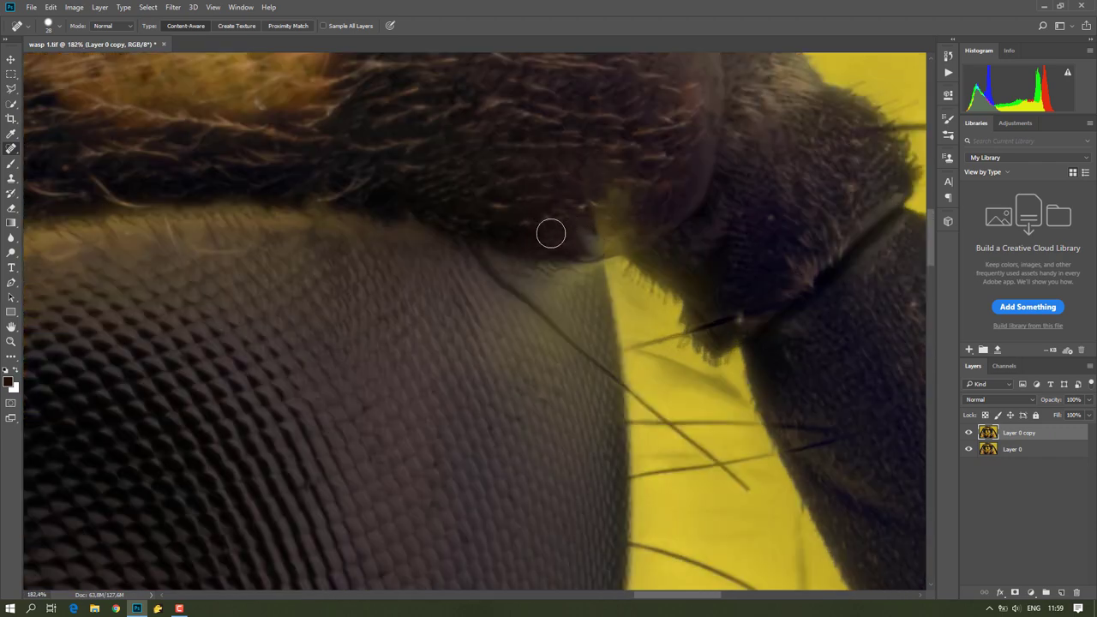
- With an enlarged Clone Stamp brush, paint dark fur over the yellow fringe
left_click(10, 180)
left_click(53, 179)
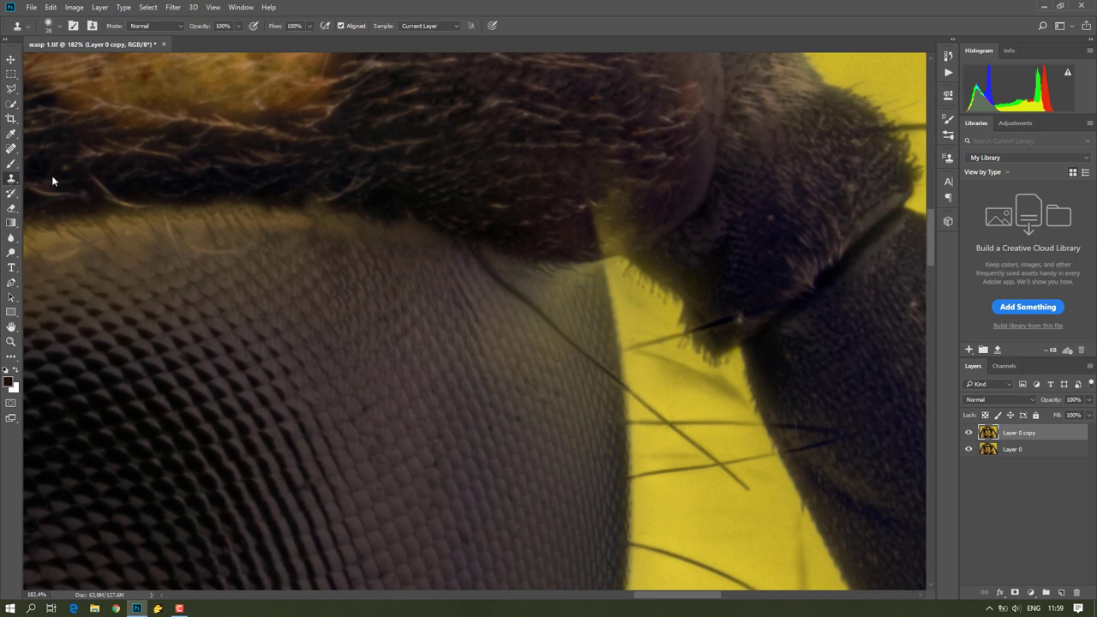
right_click(581, 223, "alt")
right_click(546, 229, "alt")
left_click_drag(592, 247, 621, 216)
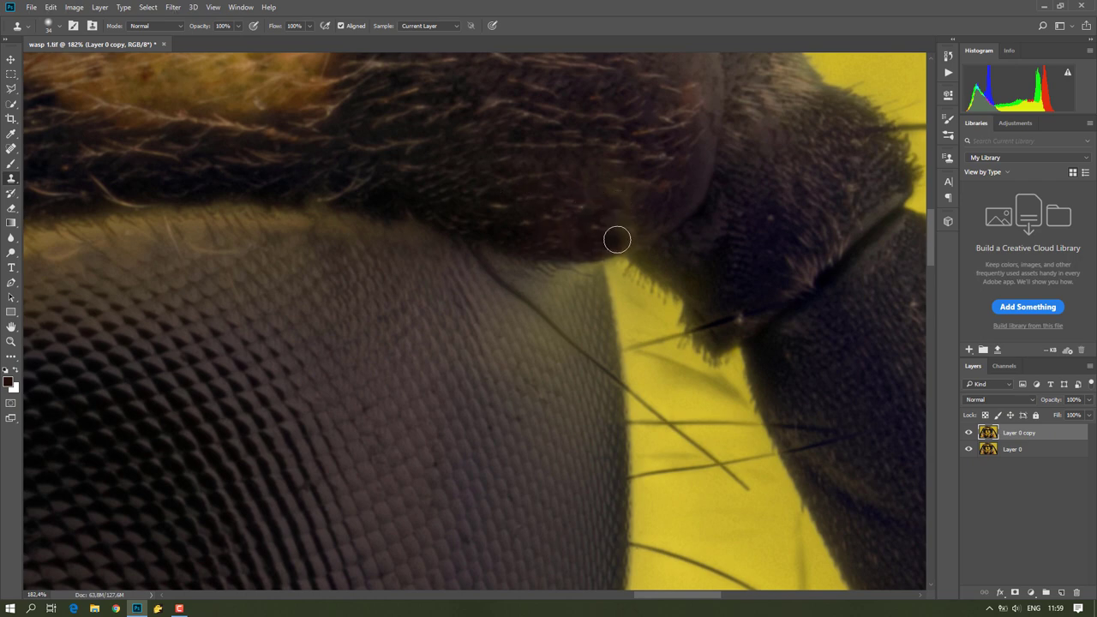
mouse_move(629, 228)
left_mouse_down()
mouse_move(621, 206)
mouse_move(644, 223)
left_mouse_up()
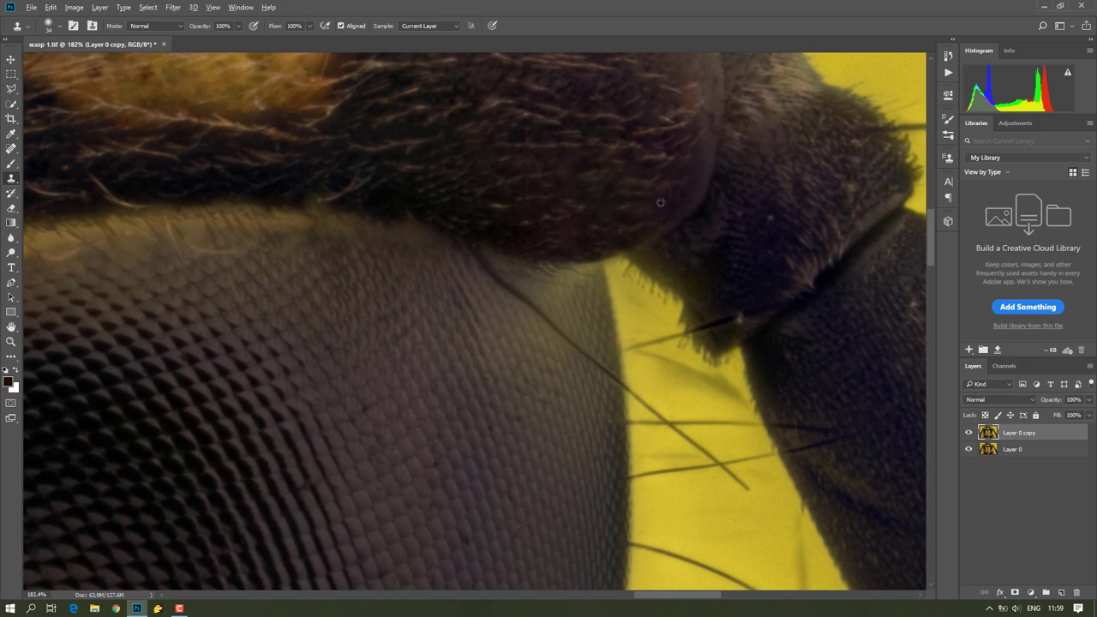
scroll(659, 203, "down", 2)
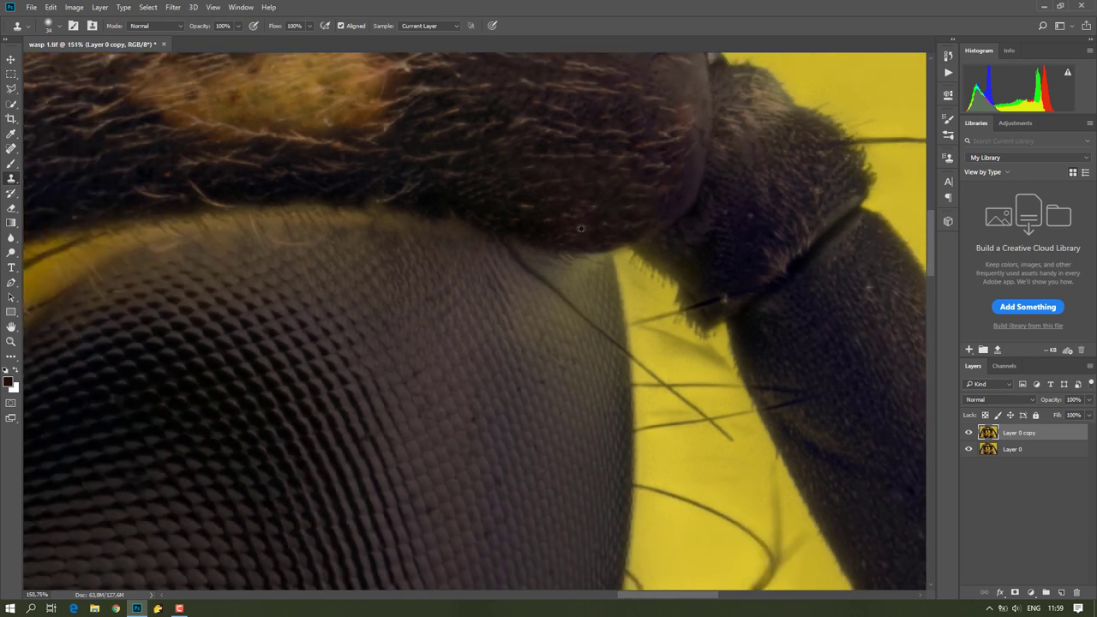
- Clone texture along the edge of the eye to tidy it
scroll(593, 237, "down", 2)
scroll(600, 258, "up", 4)
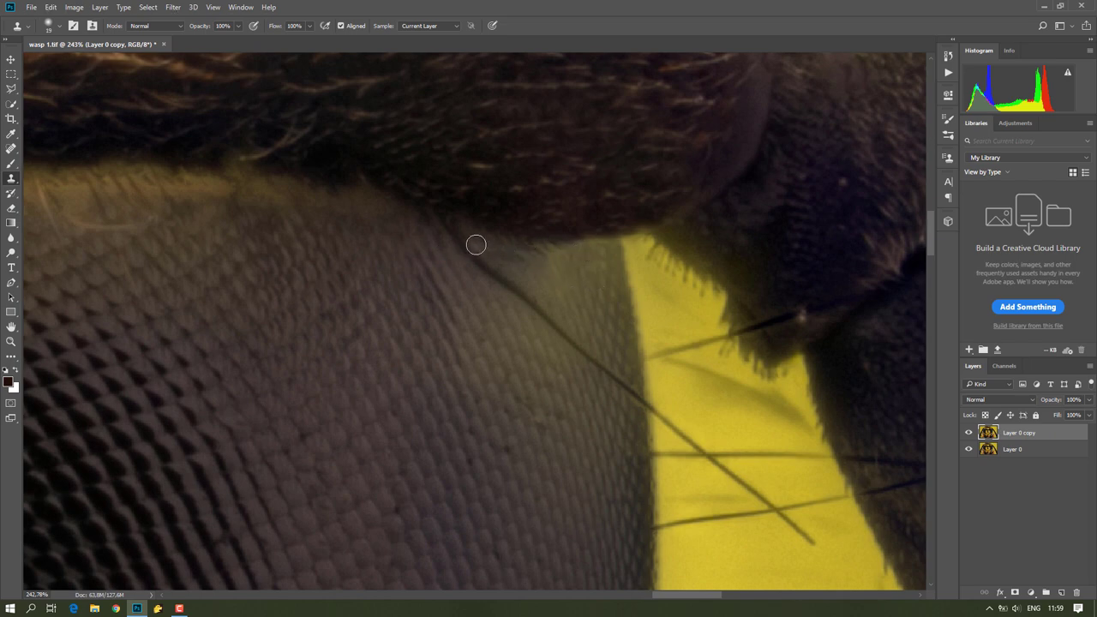
scroll(474, 245, "down", 2)
scroll(474, 245, "down", 1)
scroll(473, 245, "down", 1)
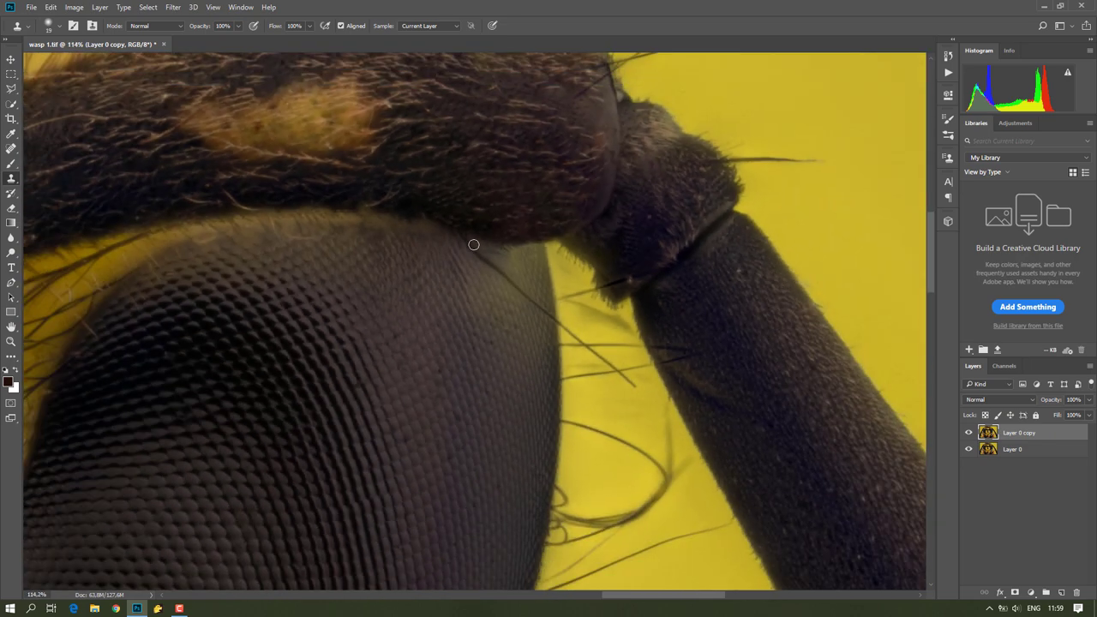
scroll(473, 245, "up", 2)
scroll(544, 303, "up", 3)
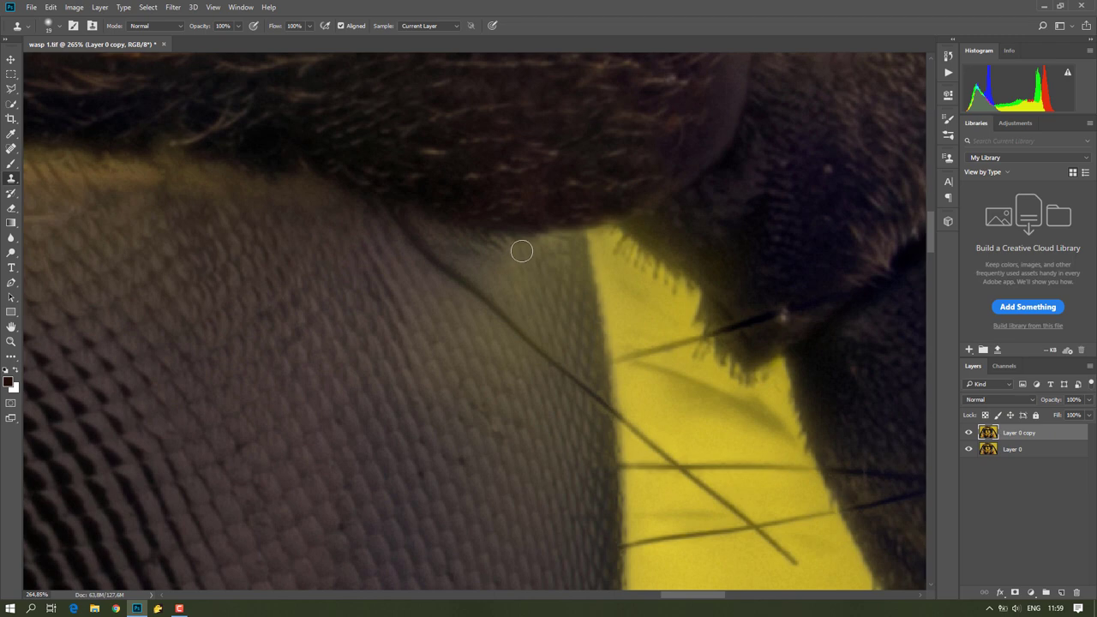
mouse_move(513, 248)
left_mouse_down()
mouse_move(562, 257)
mouse_move(549, 248)
left_mouse_up()
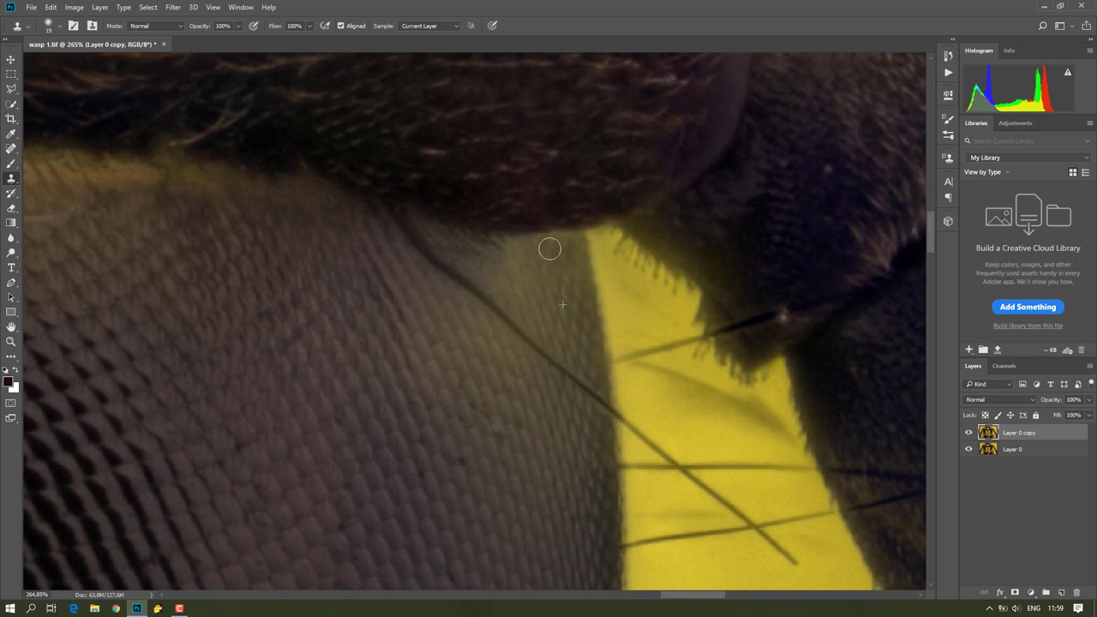
- Enlarge the clone brush and clone background over the faint stray hairs beside the antenna
scroll(492, 294, "down", 4)
scroll(493, 294, "down", 2)
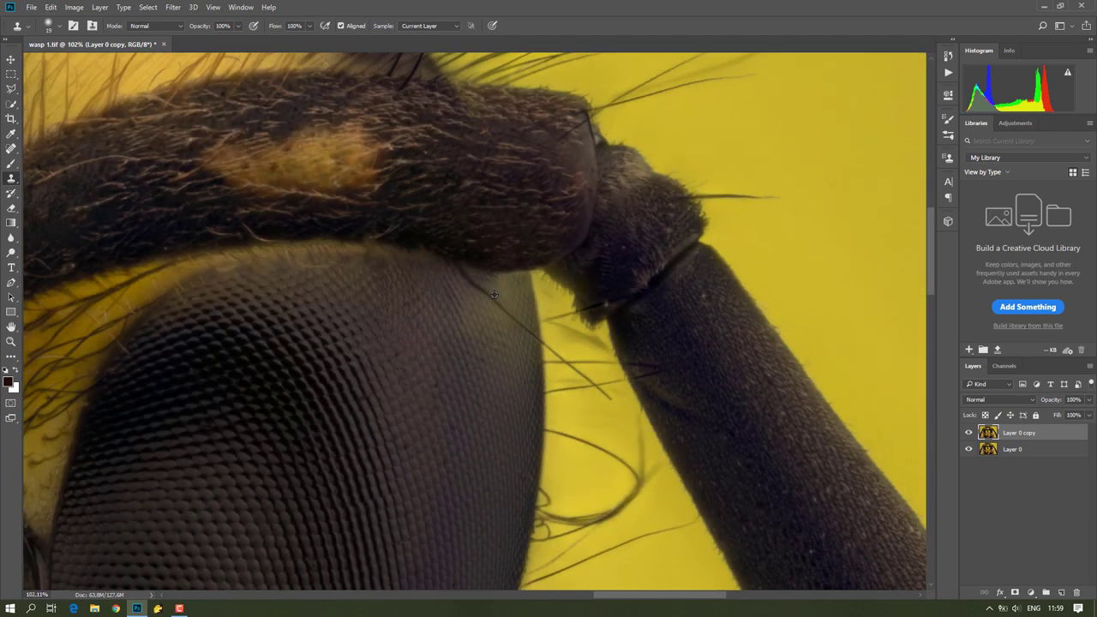
scroll(589, 316, "up", 3)
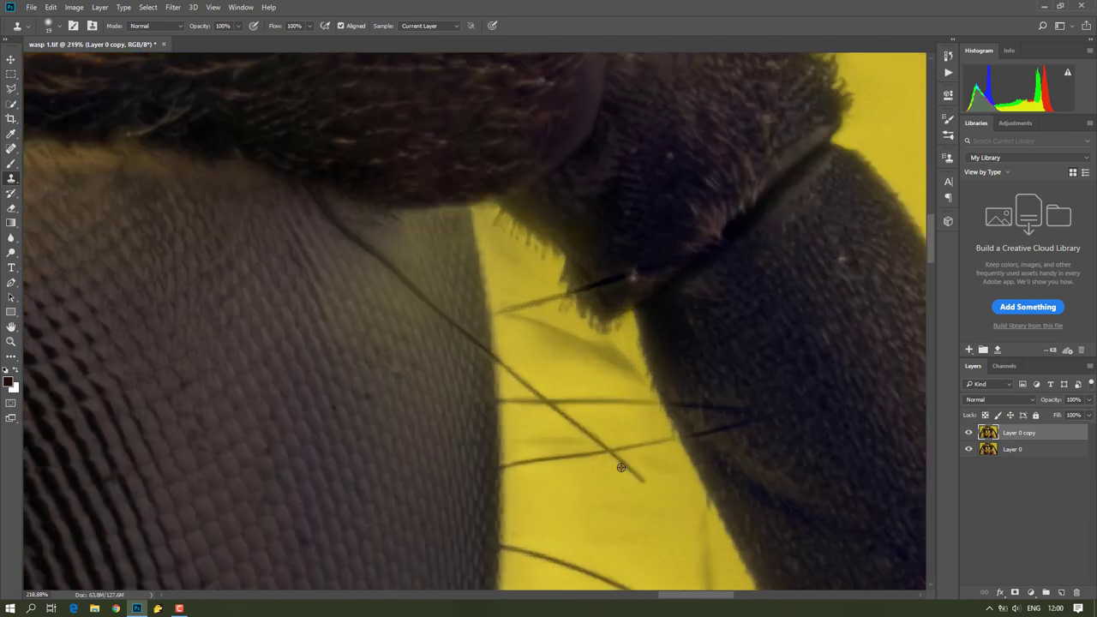
right_click(592, 522, "alt")
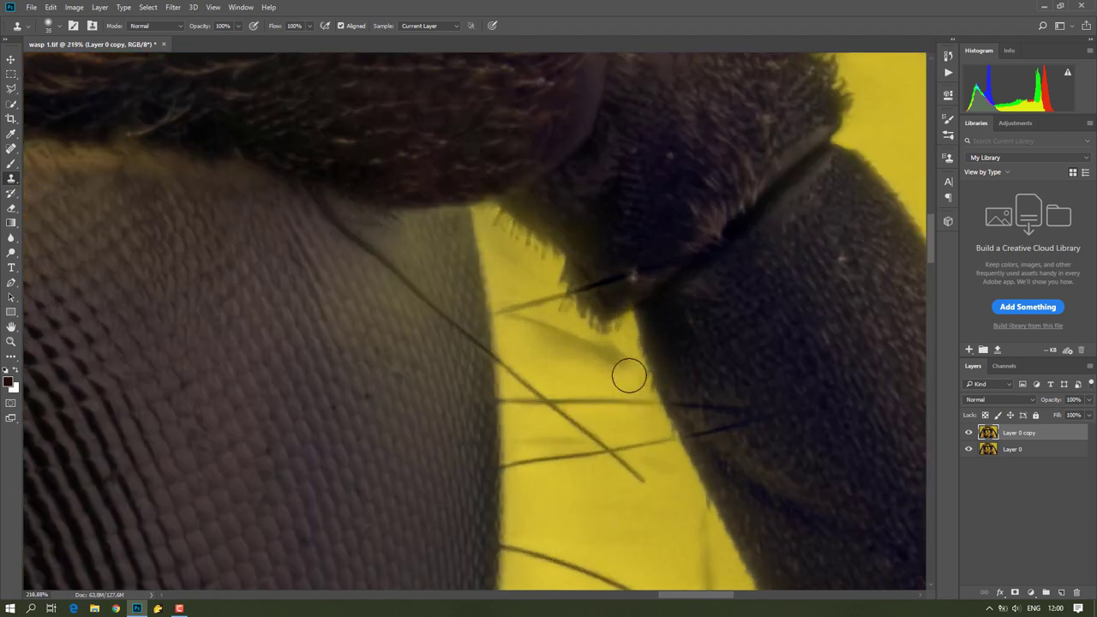
left_click_drag(607, 357, 590, 367)
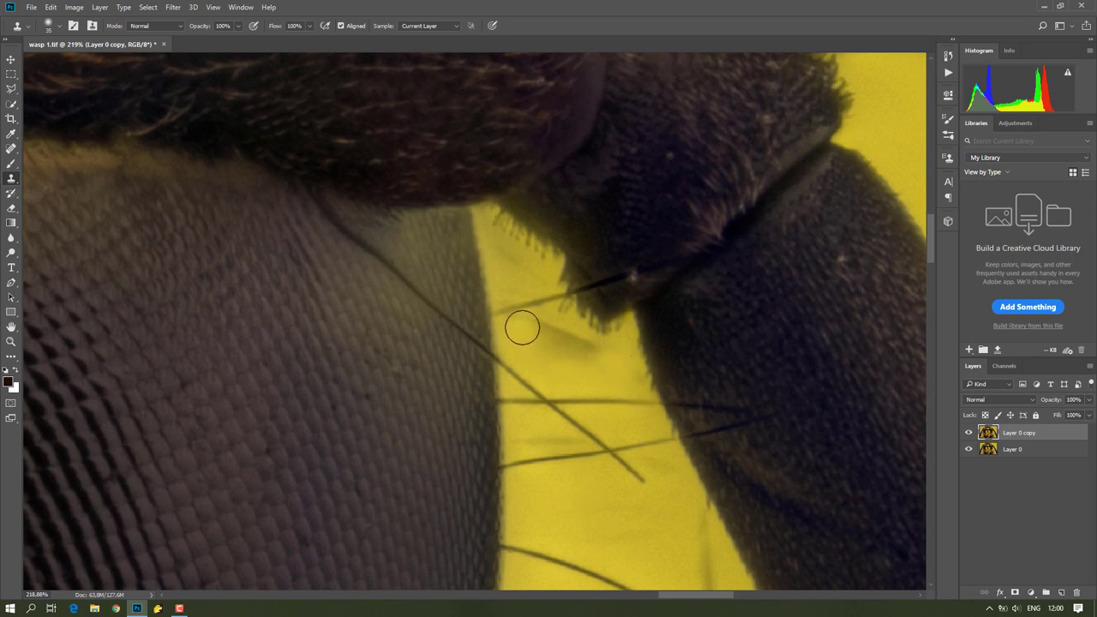
left_click_drag(522, 328, 580, 347)
scroll(566, 524, "down", 2)
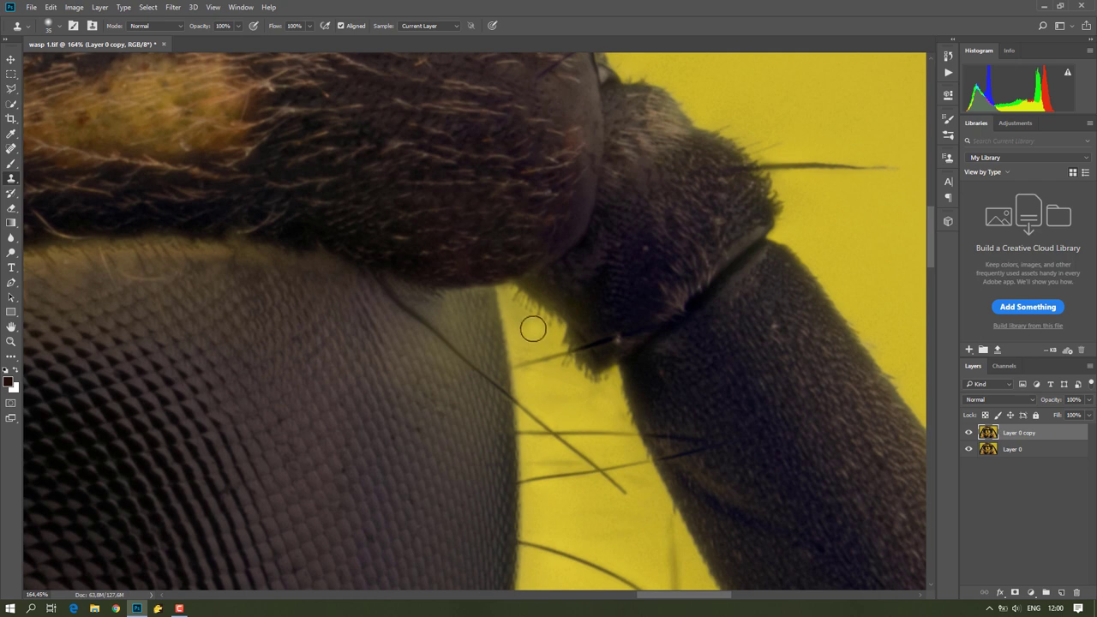
mouse_move(521, 318)
left_mouse_down()
mouse_move(543, 343)
mouse_move(533, 337)
left_mouse_up()
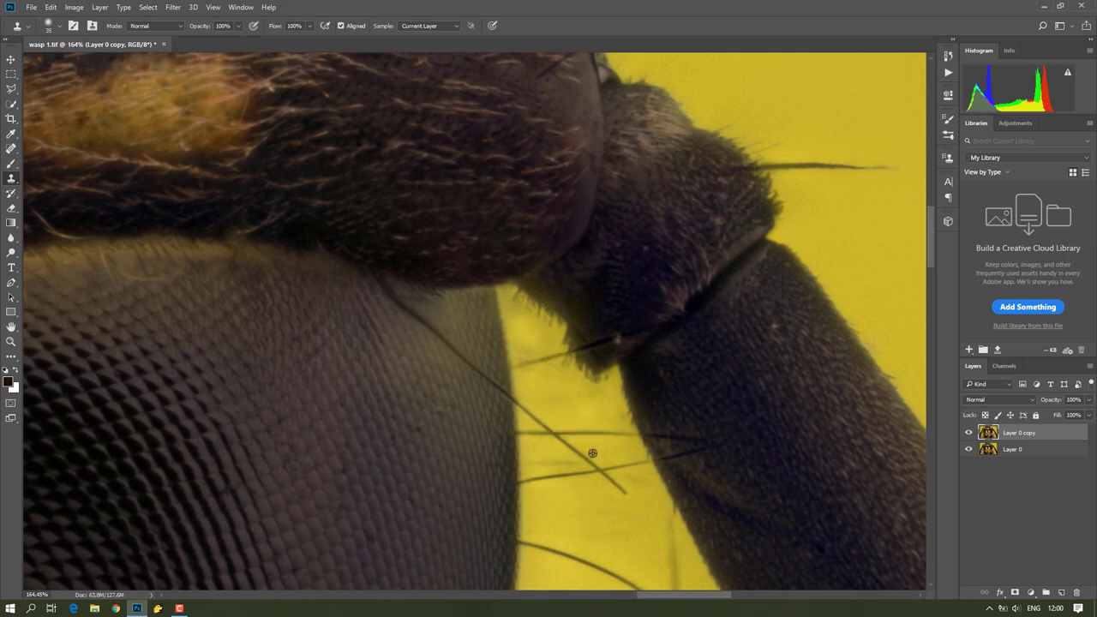
scroll(589, 408, "down", 3)
scroll(593, 487, "down", 2)
scroll(728, 499, "down", 3)
- Make the clone brush much larger and set a new clone source point
scroll(728, 500, "down", 2)
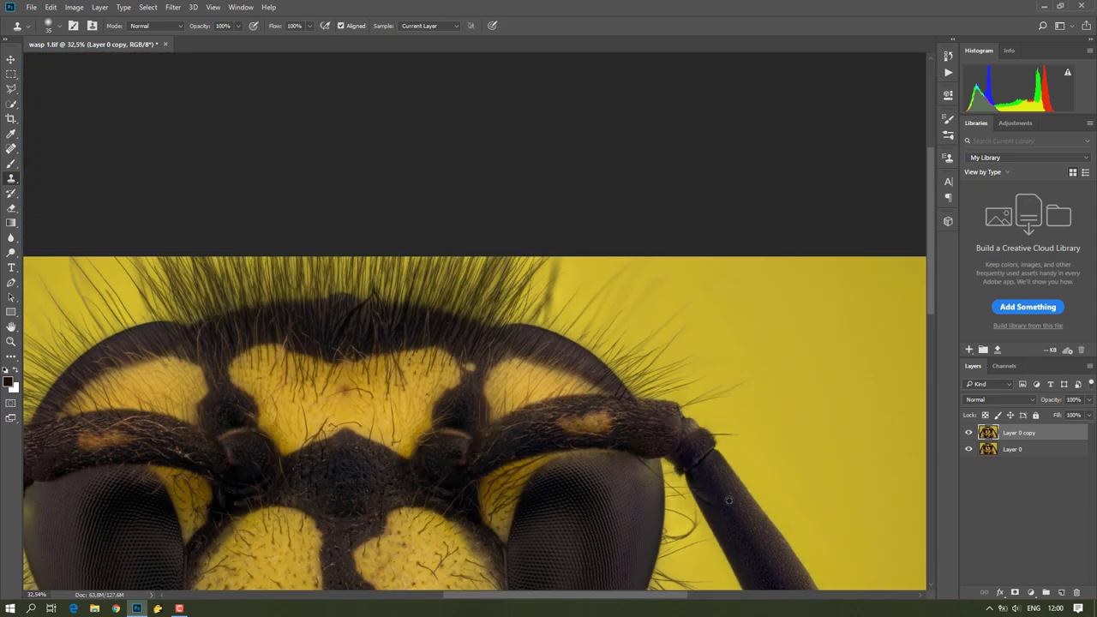
right_click(752, 345, "alt")
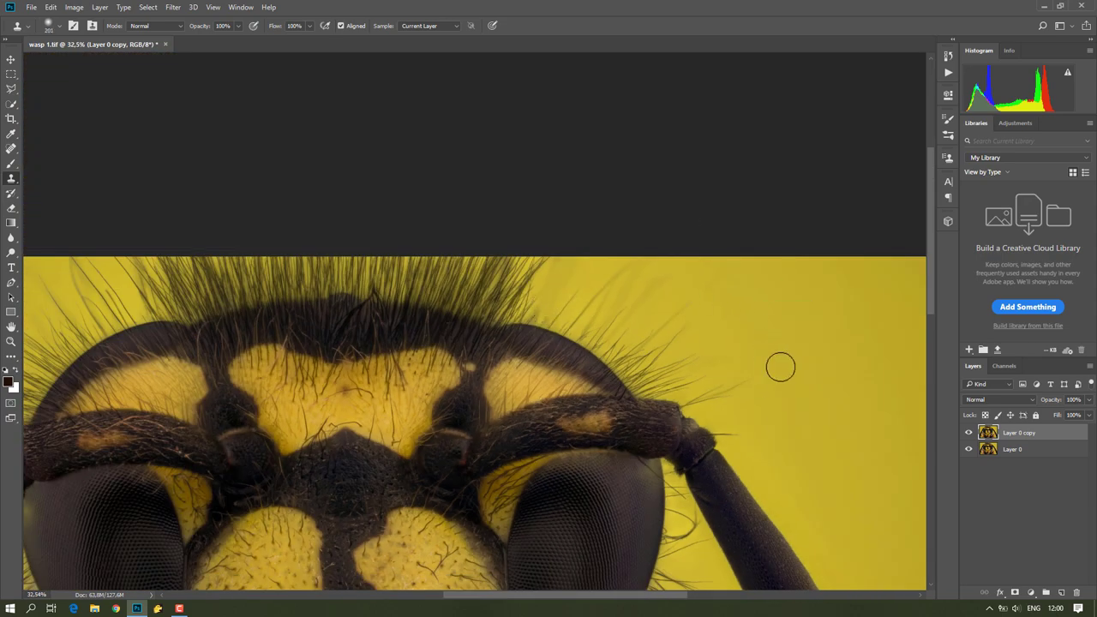
scroll(794, 393, "down", 2)
scroll(193, 163, "up", 2)
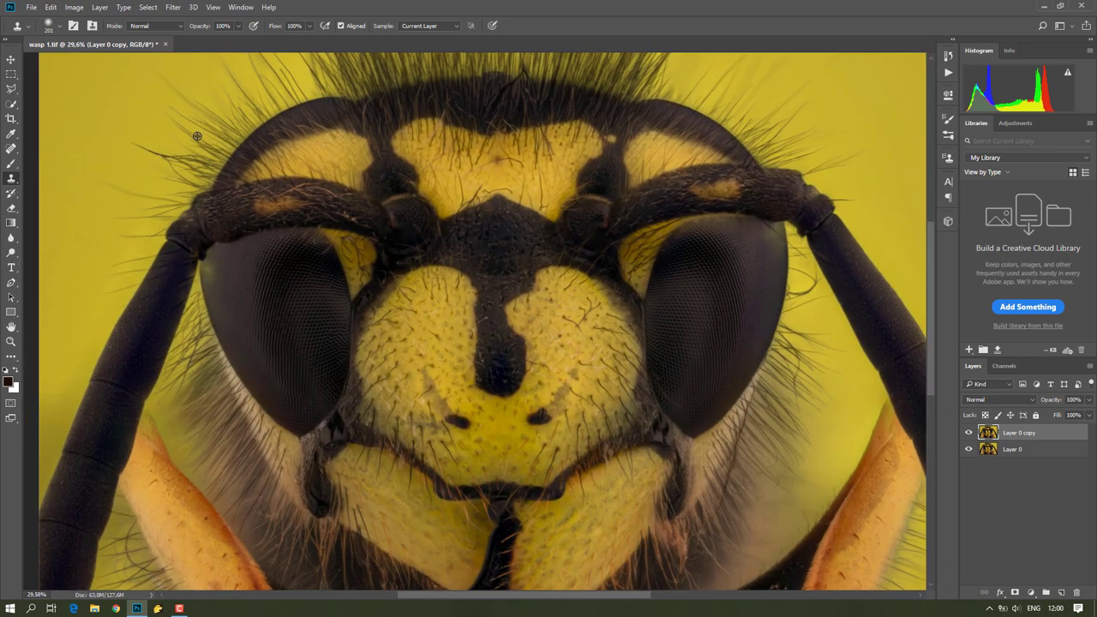
scroll(147, 462, "up", 2)
scroll(142, 446, "up", 2)
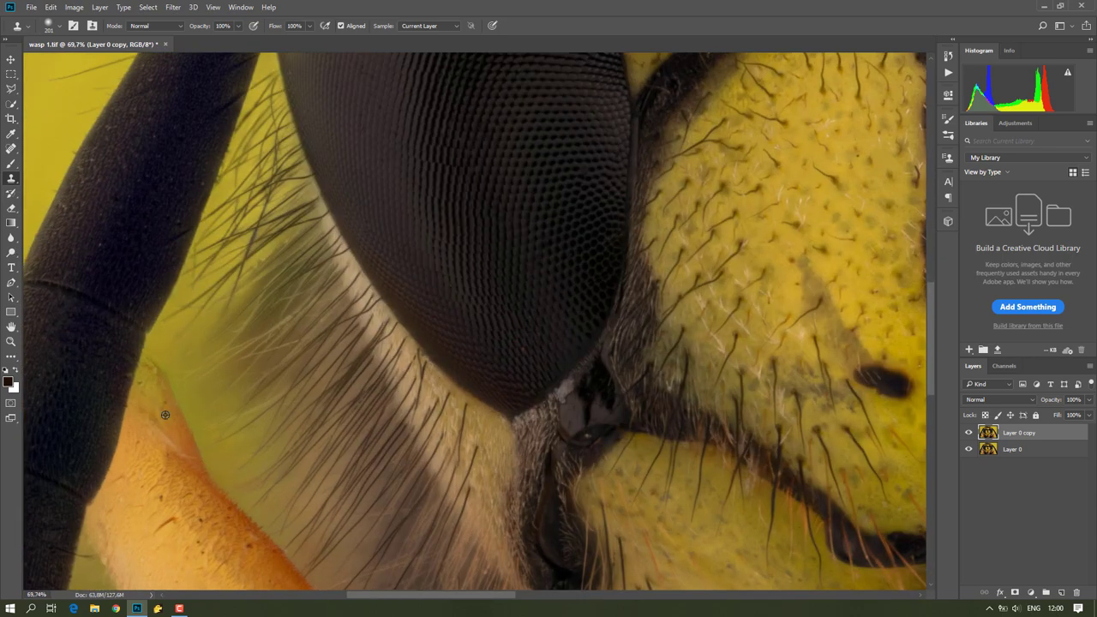
left_click(175, 406, "alt")
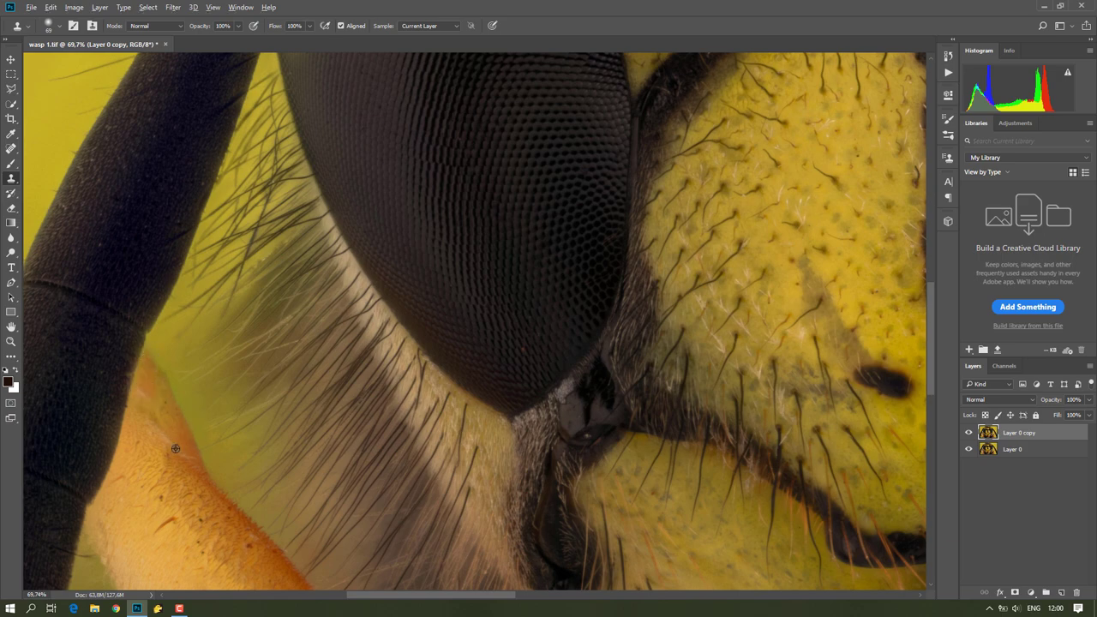
- Zoom in and out around the antenna and eye to check for flaws
scroll(172, 446, "down", 2)
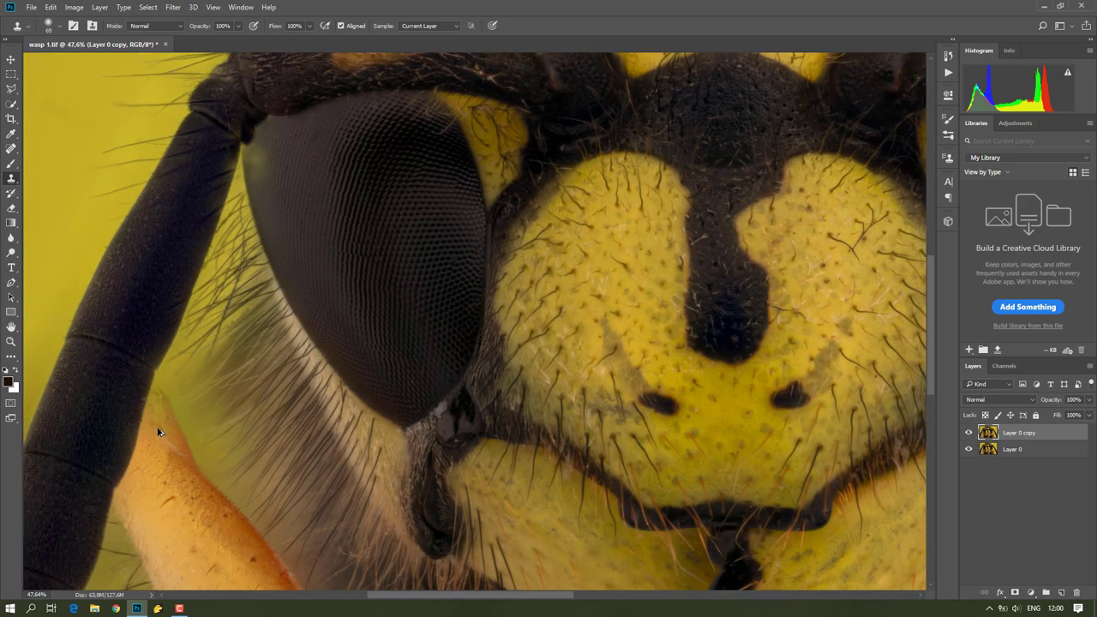
scroll(163, 386, "up", 2)
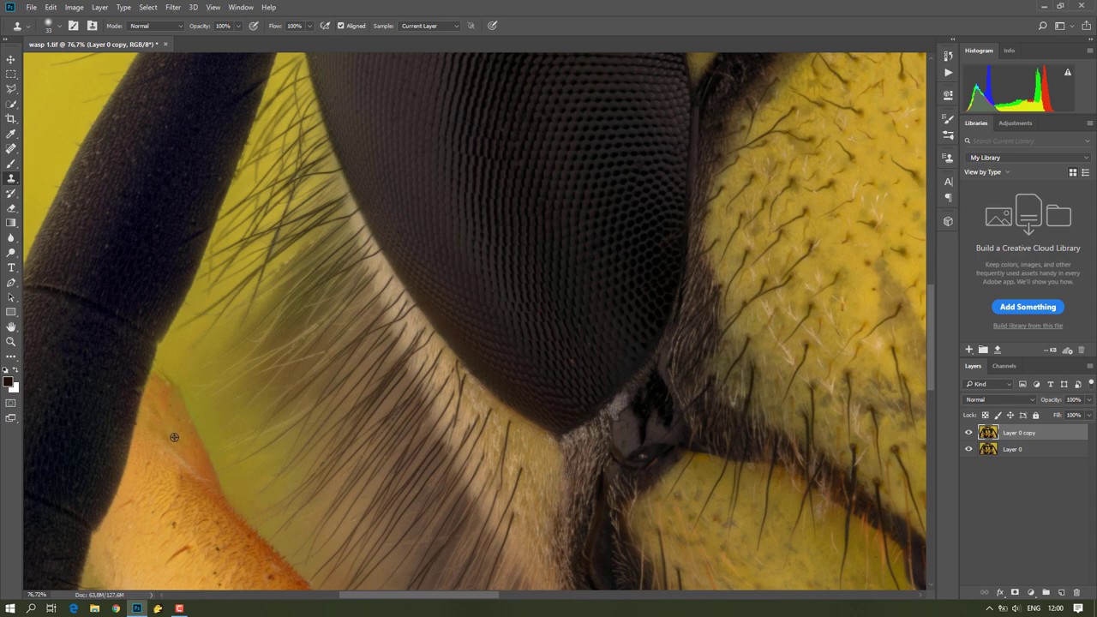
scroll(173, 437, "down", 2)
scroll(173, 441, "down", 1)
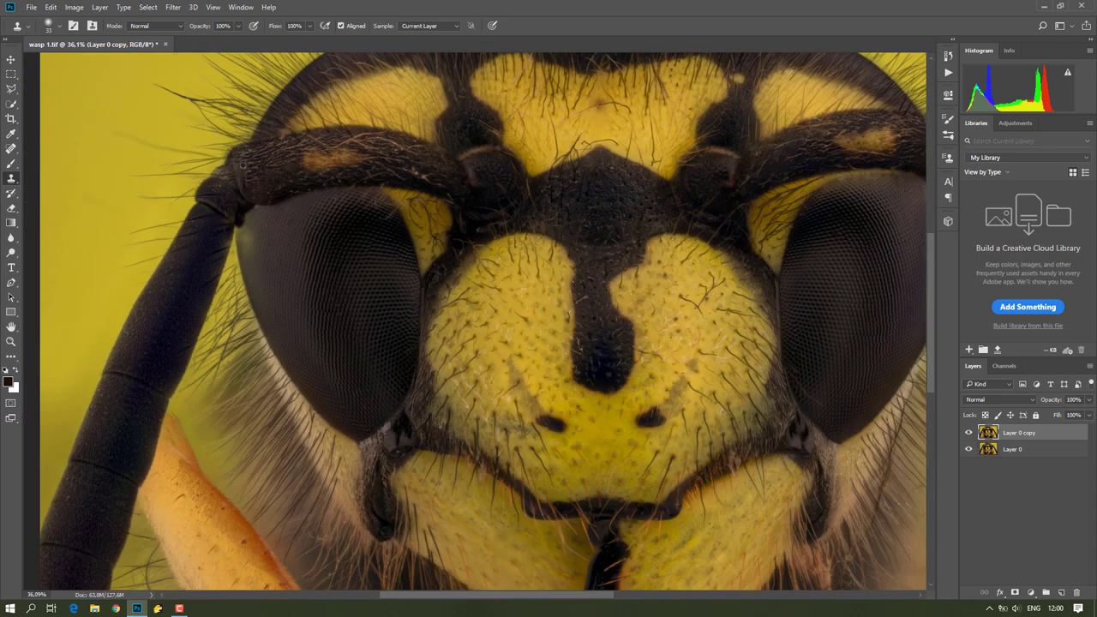
scroll(244, 171, "up", 2)
scroll(254, 278, "up", 1)
scroll(253, 298, "down", 3)
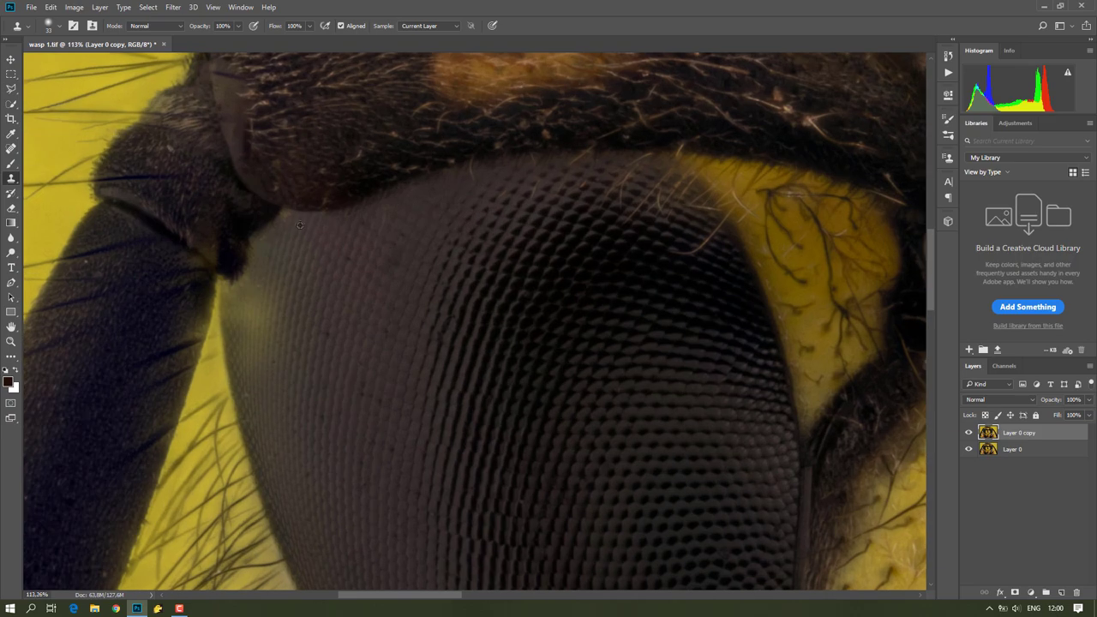
scroll(265, 274, "down", 2)
scroll(282, 253, "down", 2)
scroll(298, 236, "down", 1)
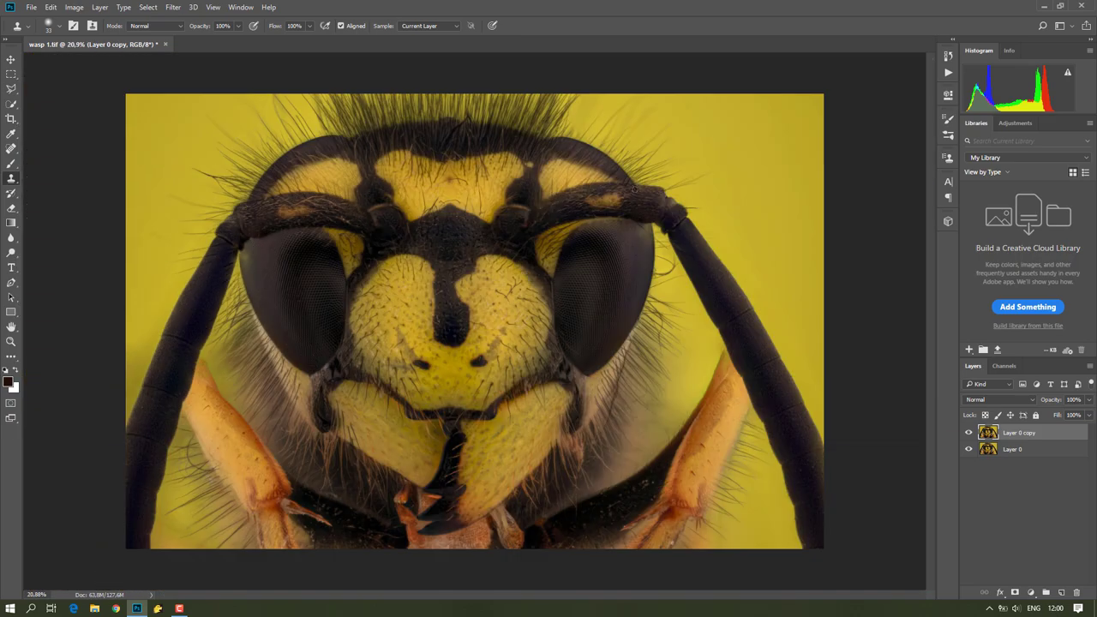
scroll(308, 230, "up", 2)
scroll(479, 202, "up", 4)
scroll(671, 171, "up", 3)
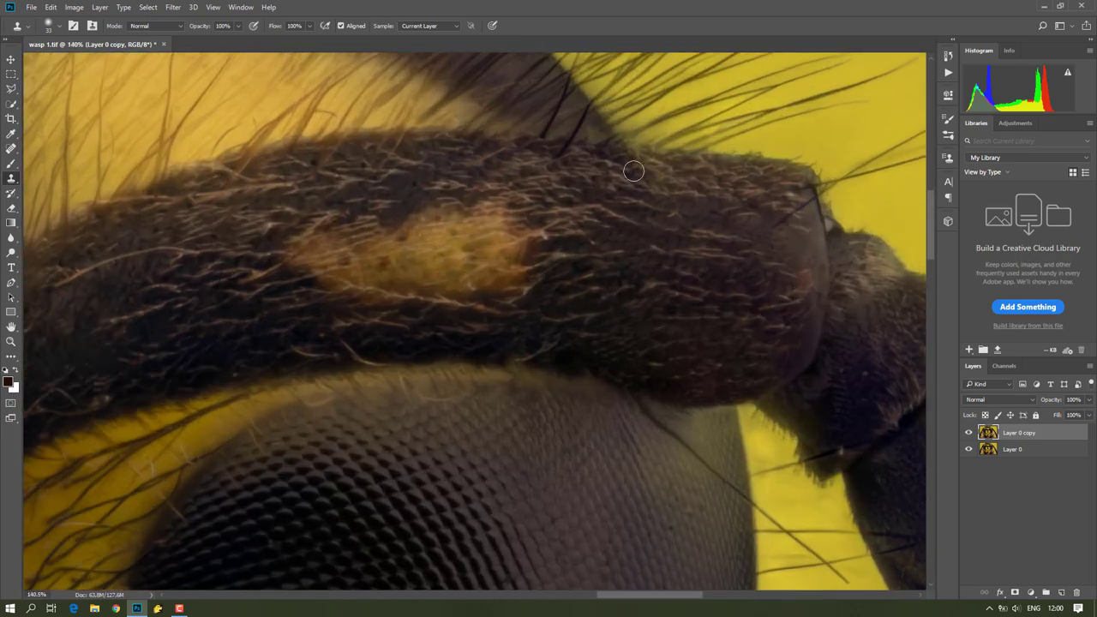
scroll(660, 171, "down", 2)
- Raise the Clone Stamp brush size to 63 px and zoom out to the full face
left_click_drag(684, 179, 685, 176)
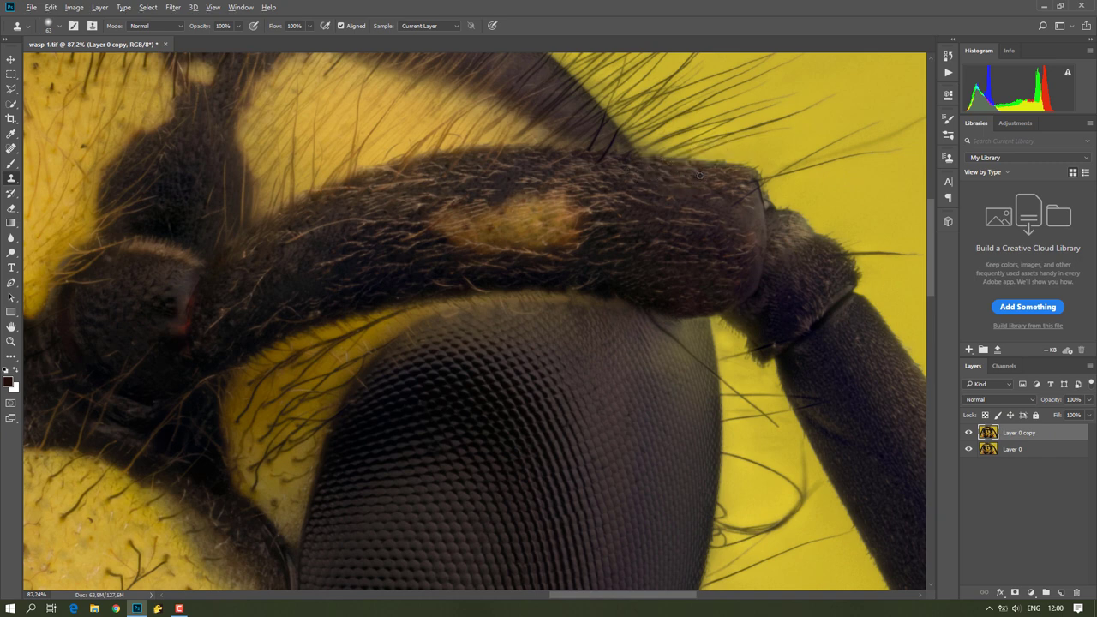
scroll(699, 180, "down", 2)
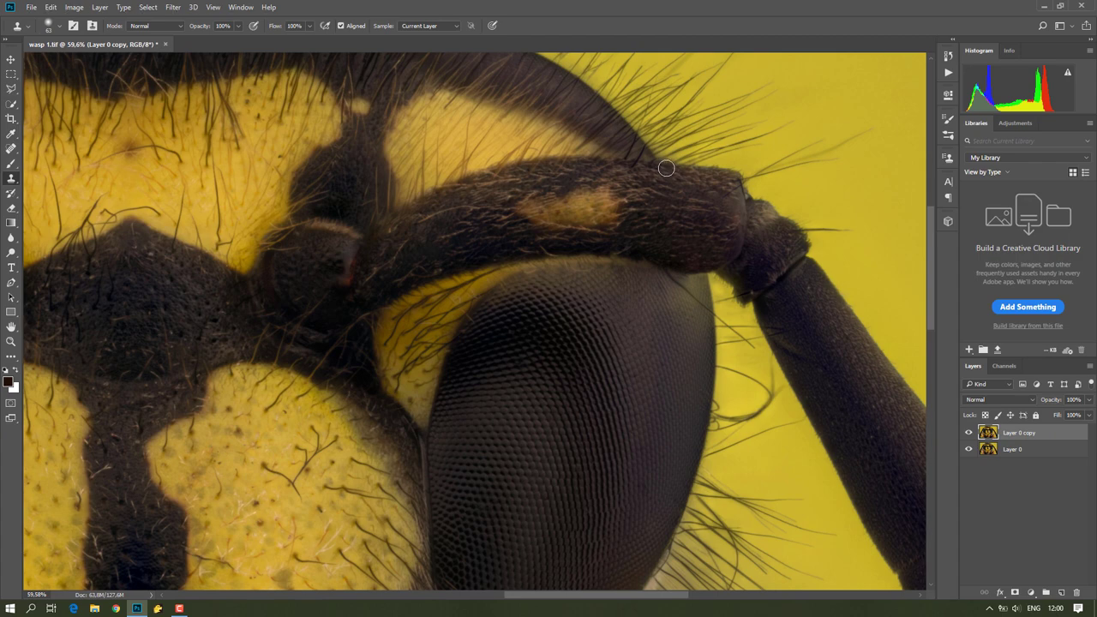
scroll(718, 237, "down", 2)
scroll(718, 237, "down", 2)
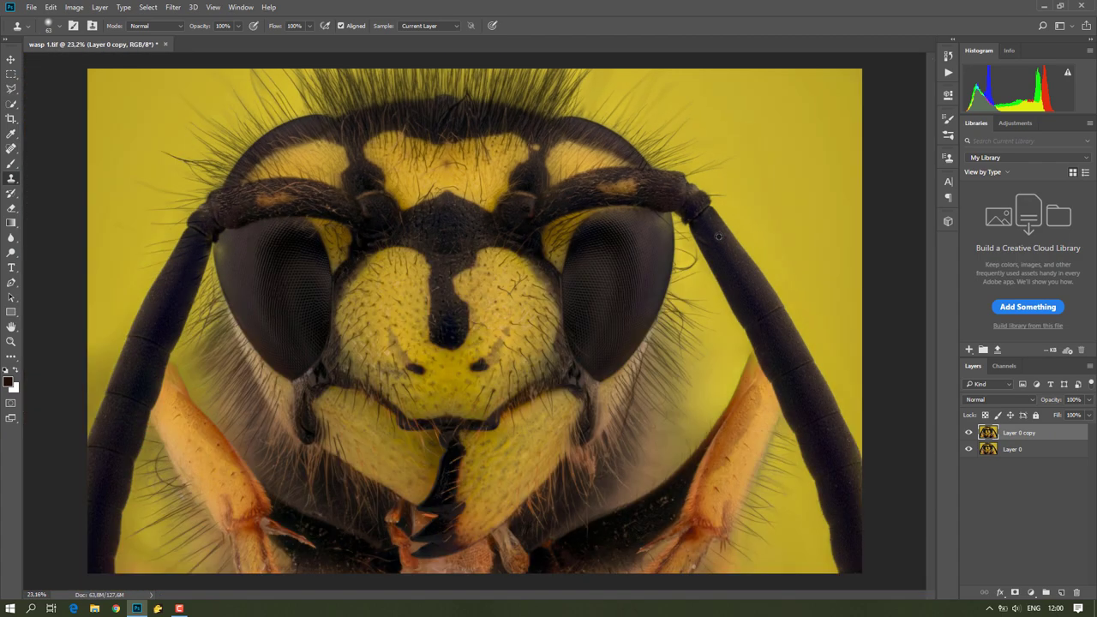
scroll(718, 236, "down", 1)
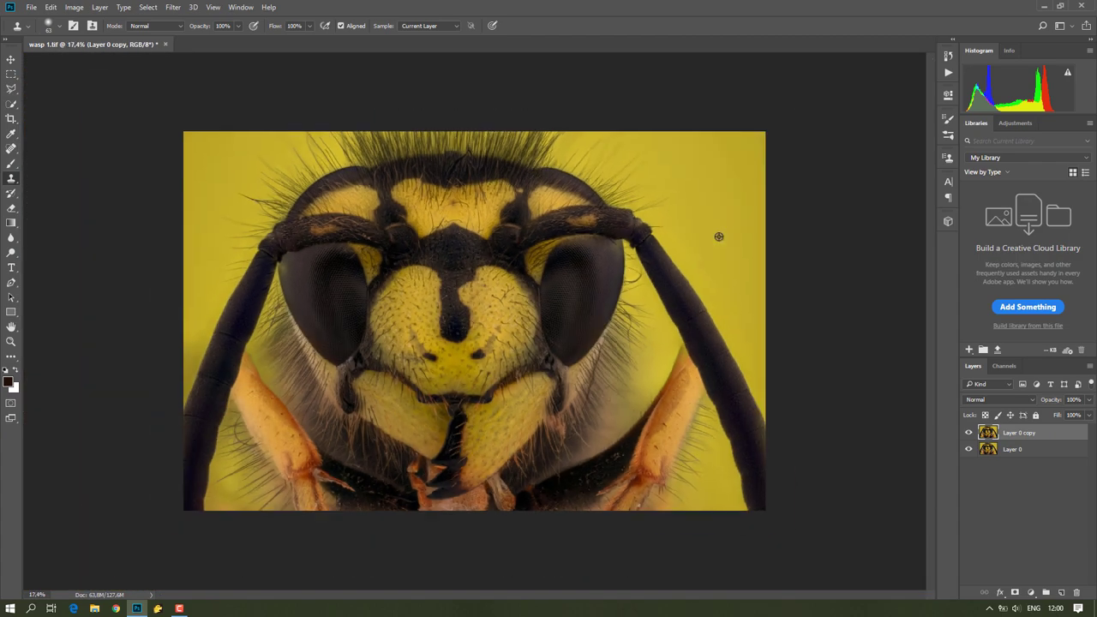
- Toggle the retouched layer's visibility to compare it with the original
left_click(966, 446)
left_click(969, 432)
left_click(969, 432)
- Spot-heal the dust specks on the dark area below the jaws and near the right leg
left_click(11, 148)
scroll(612, 543, "up", 5)
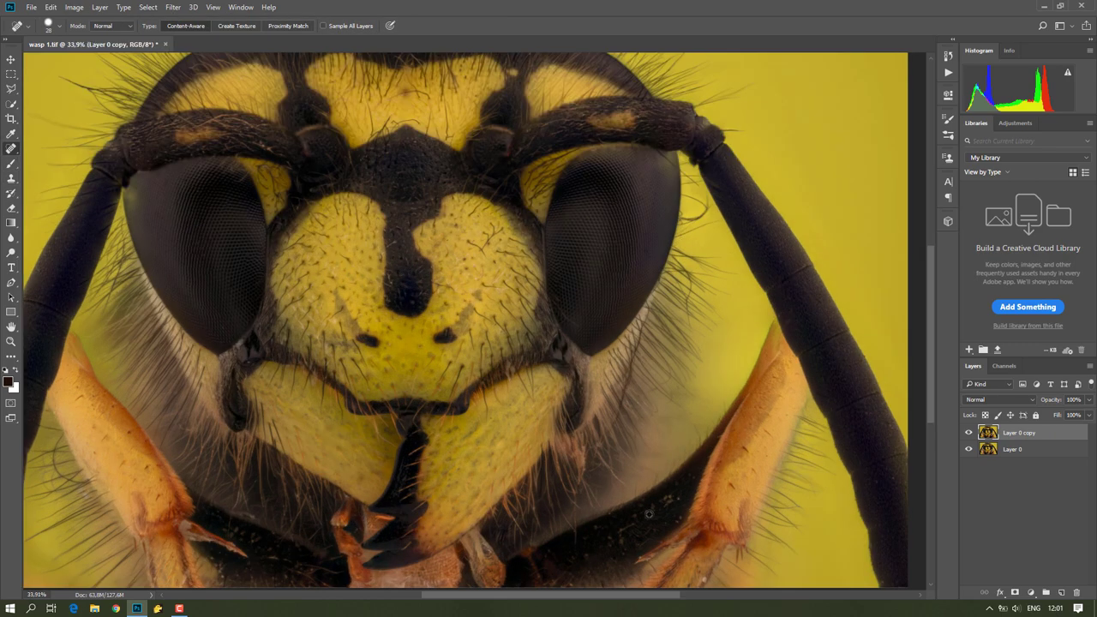
left_click_drag(931, 417, 930, 449)
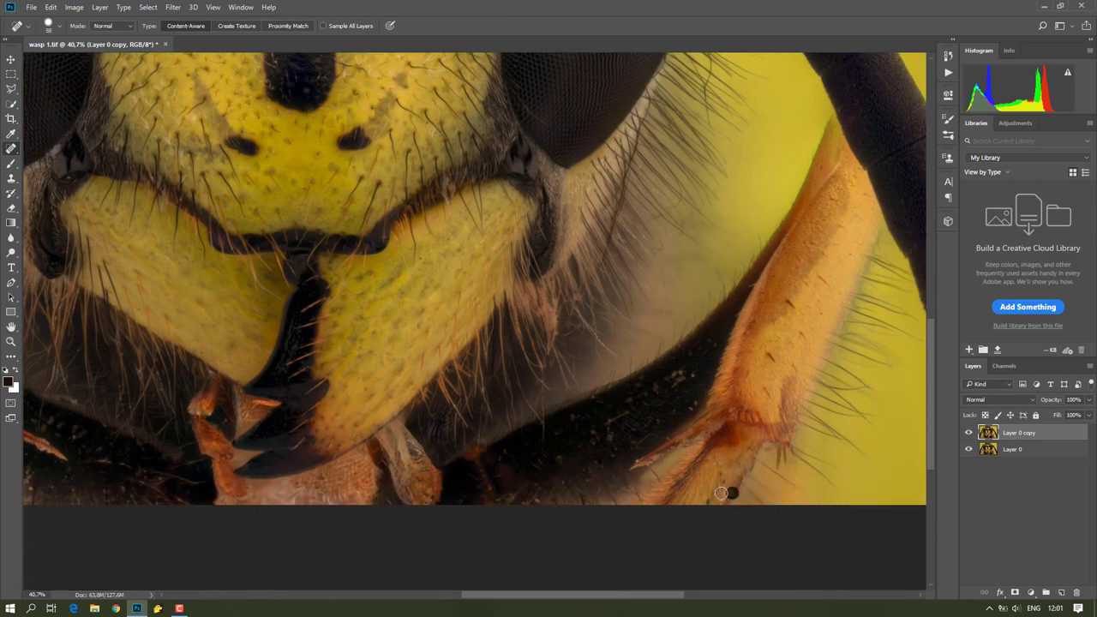
left_click(680, 377)
left_click(605, 438)
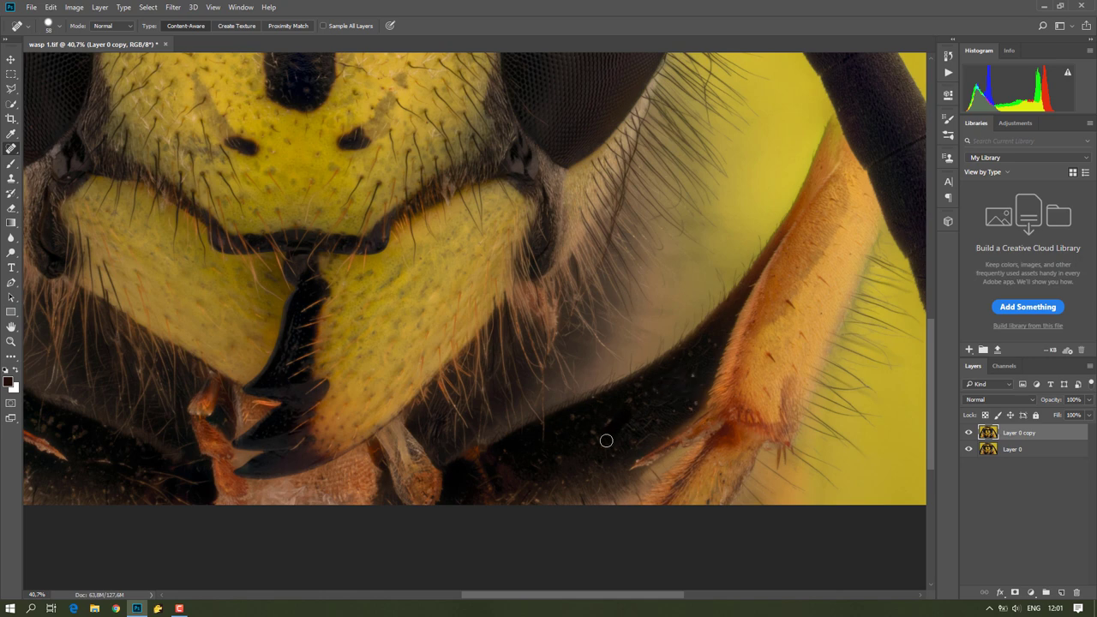
left_click(694, 401)
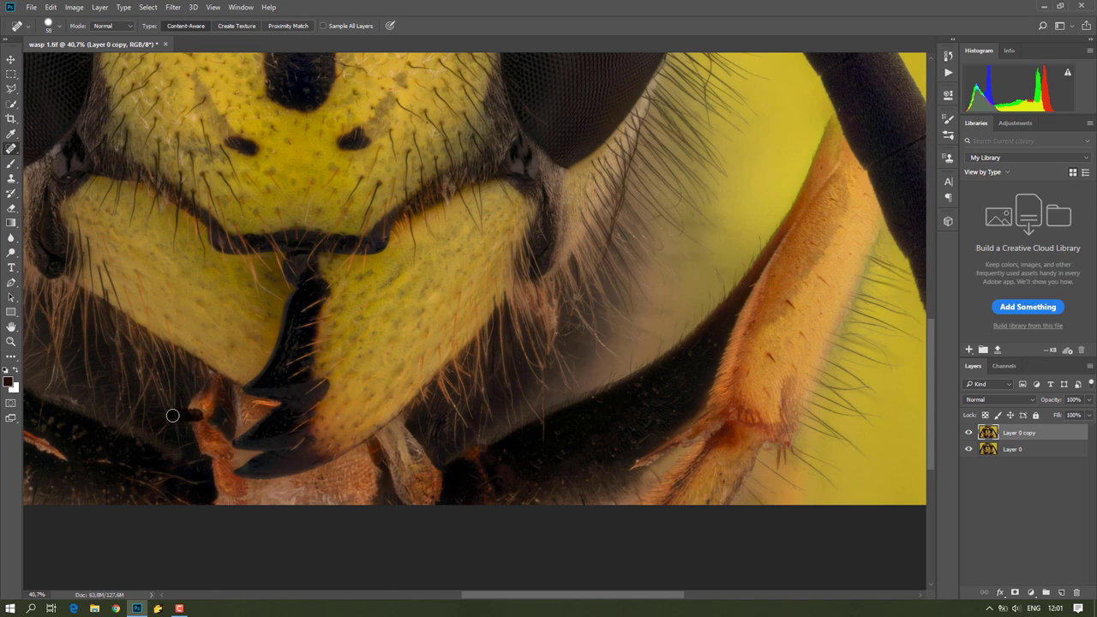
scroll(363, 489, "down", 1)
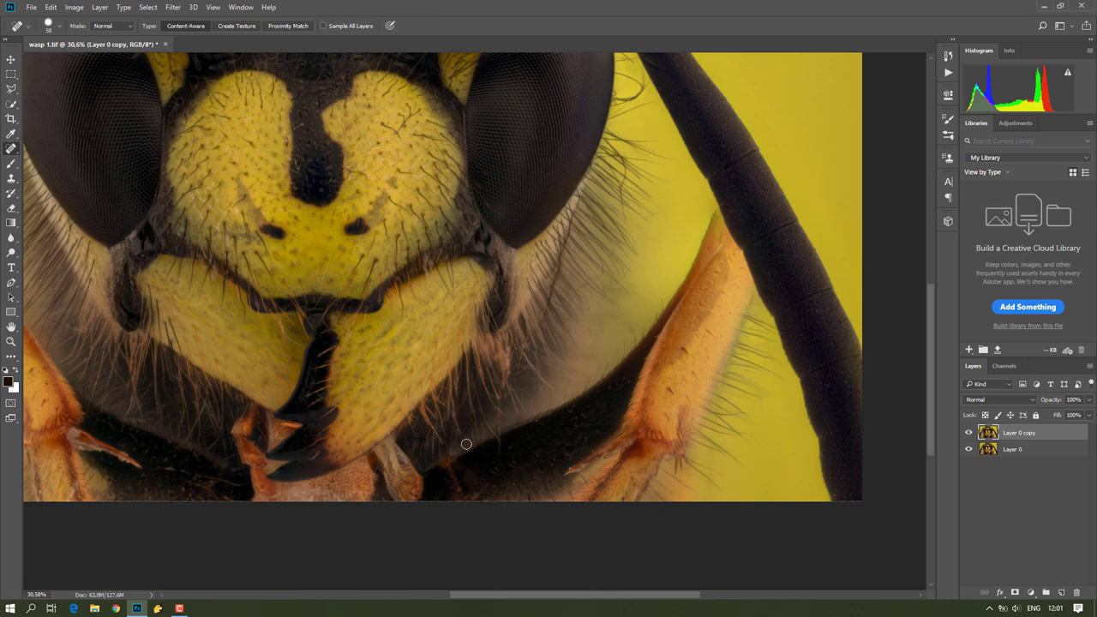
scroll(465, 442, "down", 2)
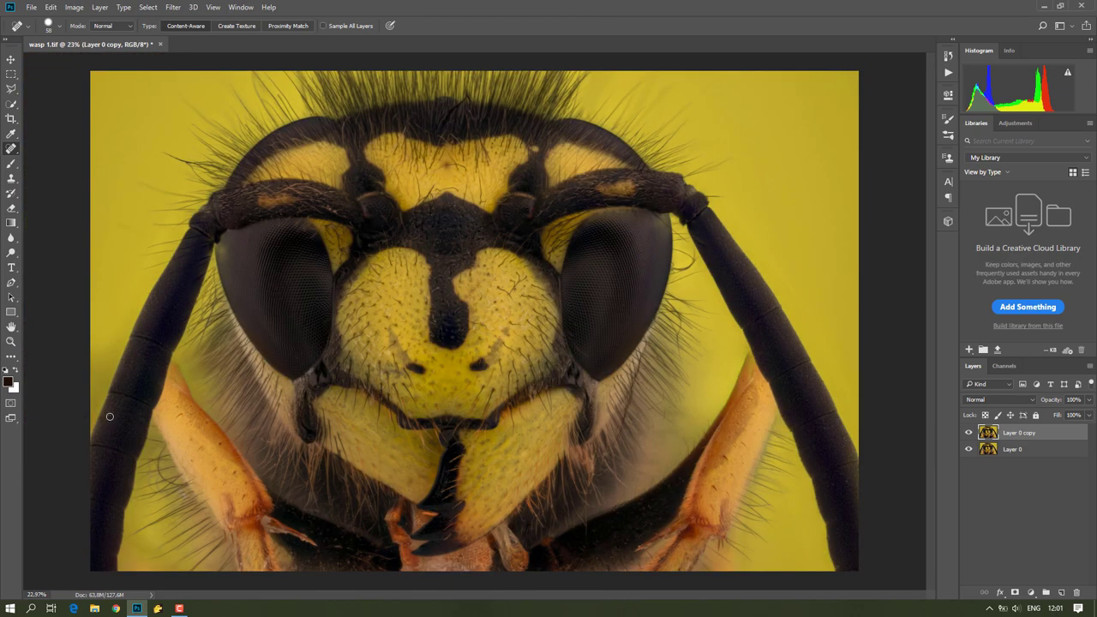
- Duplicate Layer 0 copy as Layer 0 copy 2 and open it in the Camera Raw Filter
right_click(1057, 435)
left_click(933, 128)
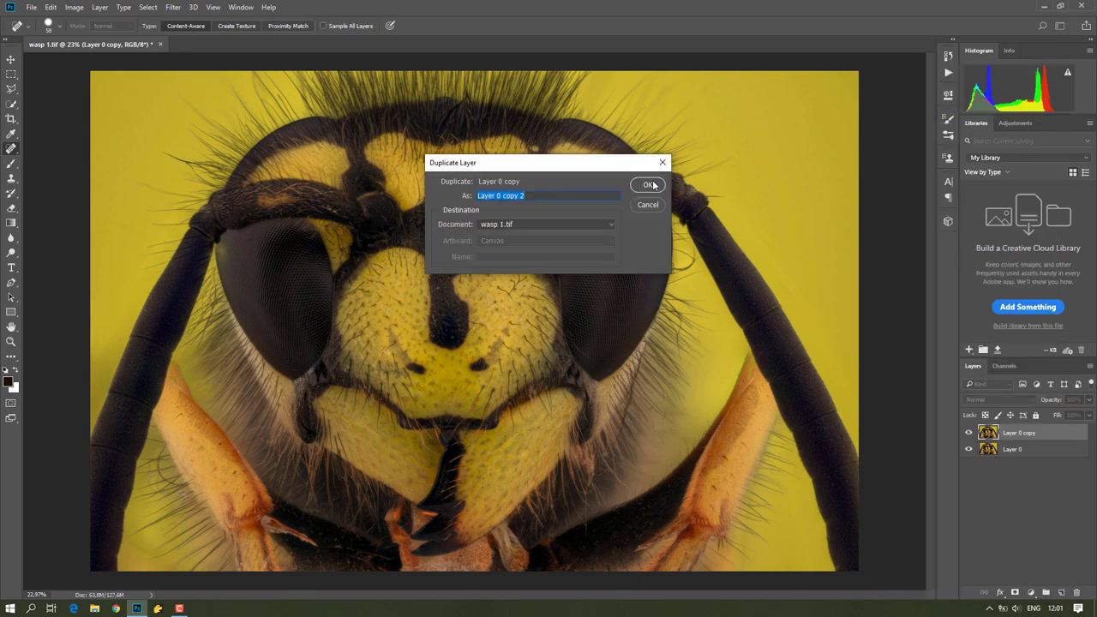
left_click(645, 185)
left_click(174, 9)
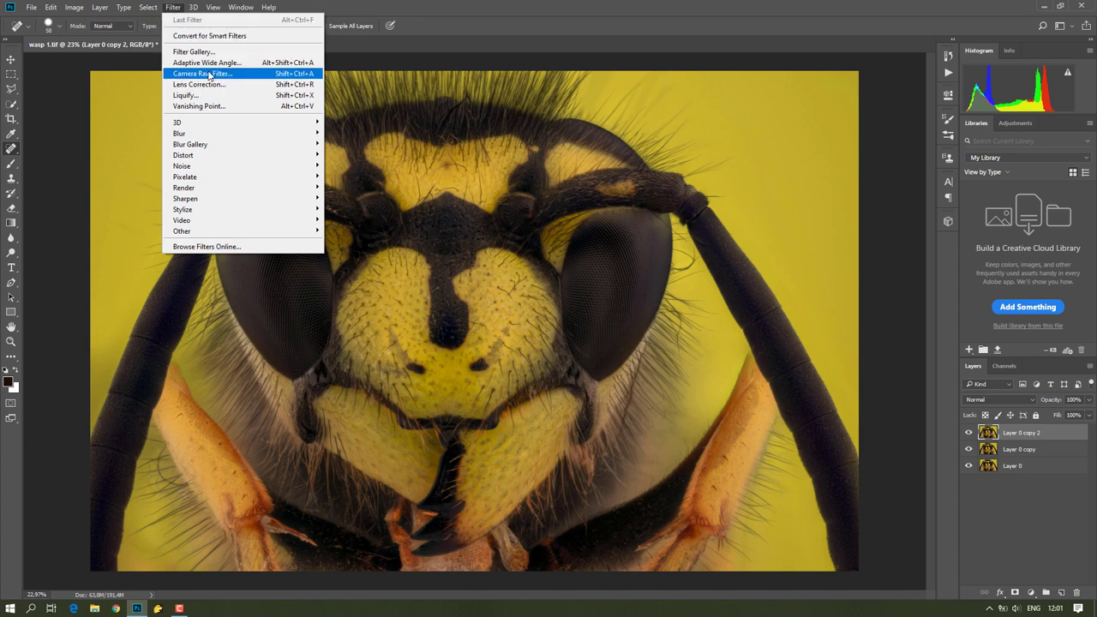
left_click(204, 75)
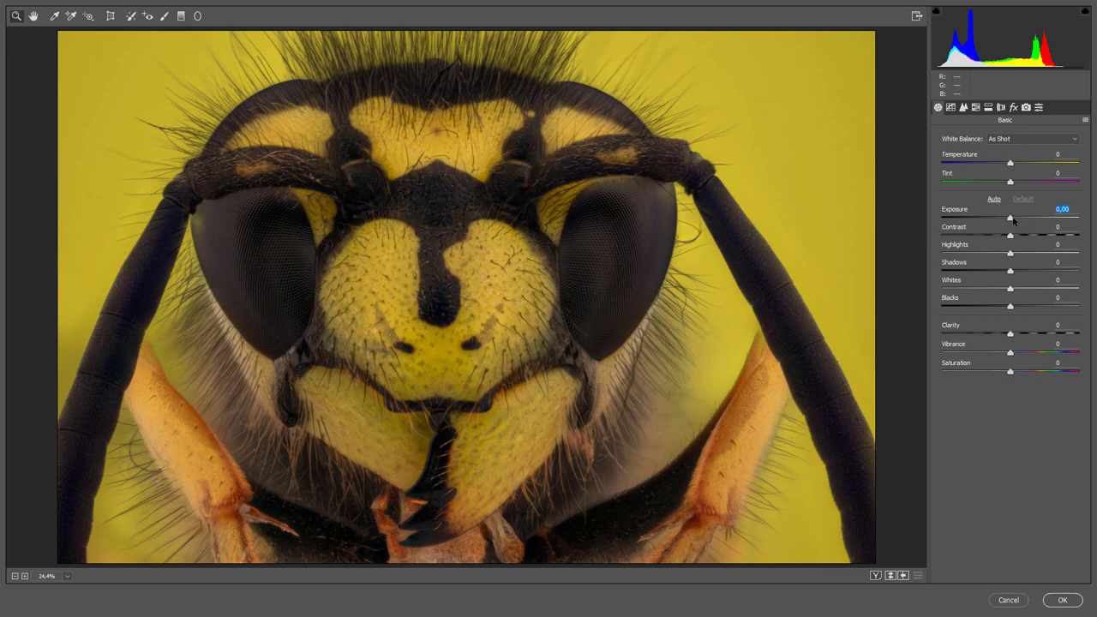
- Set the Basic sliders to Exposure +0,50, Highlights −21, Shadows −3, Whites +13 and Temperature +8
mouse_move(1012, 218)
left_mouse_down()
mouse_move(1039, 217)
mouse_move(1008, 229)
mouse_move(1019, 227)
left_mouse_up()
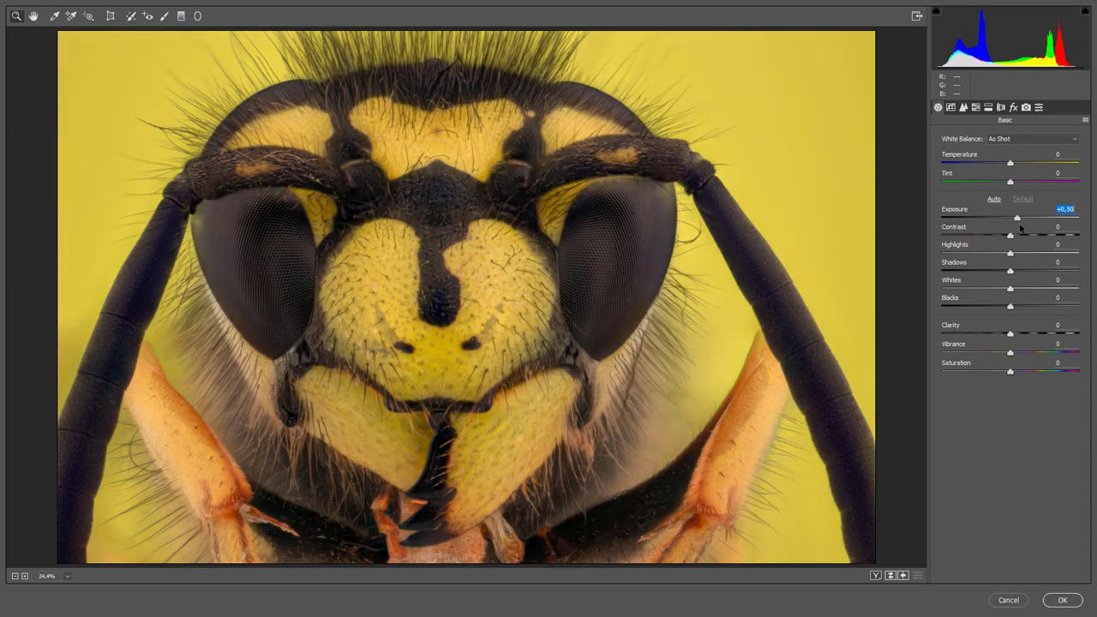
left_click_drag(1009, 254, 995, 253)
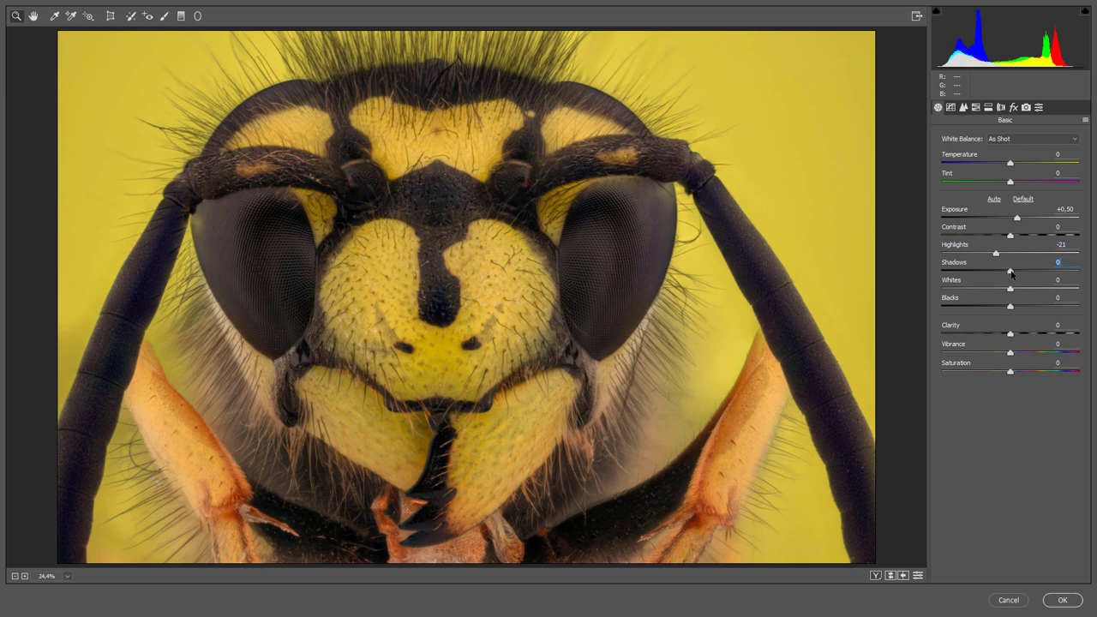
left_click_drag(1010, 273, 976, 271)
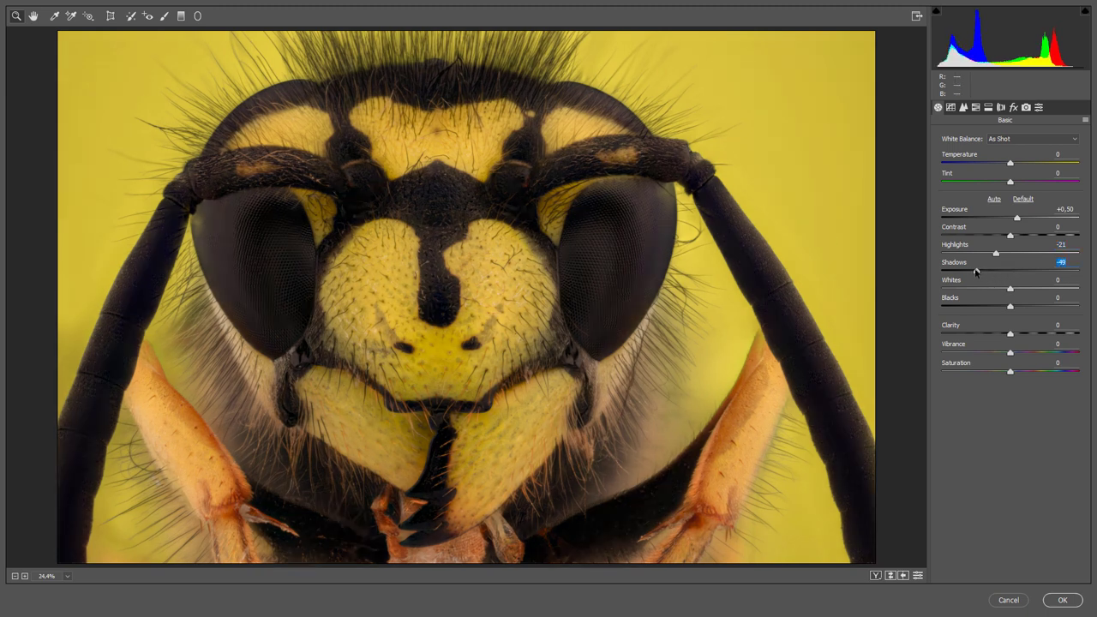
left_click_drag(988, 272, 1016, 294)
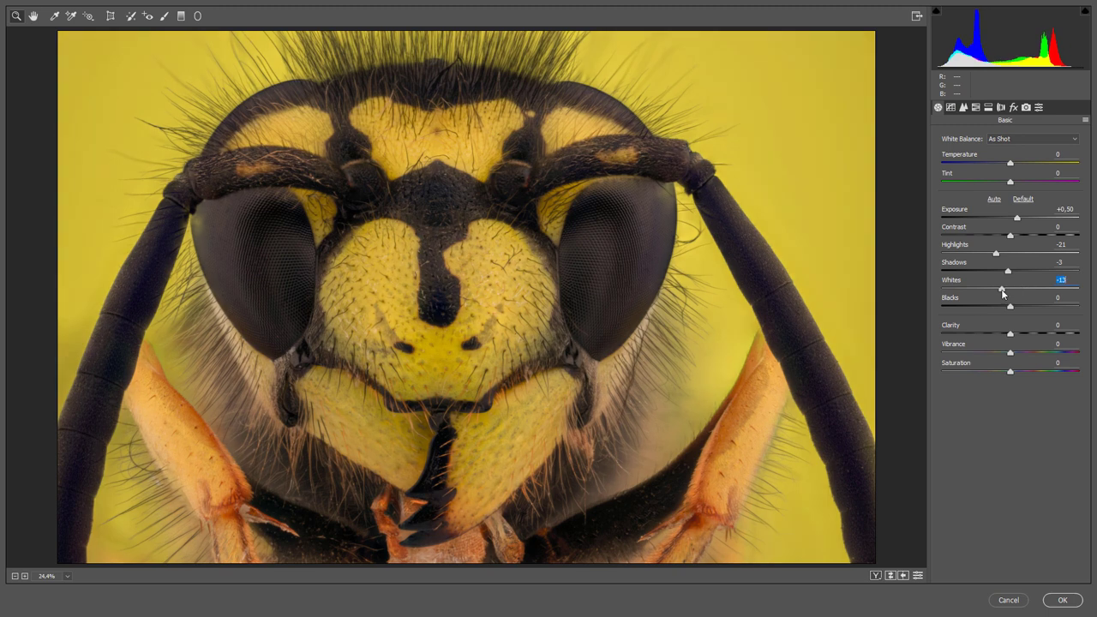
left_click_drag(1016, 294, 1019, 294)
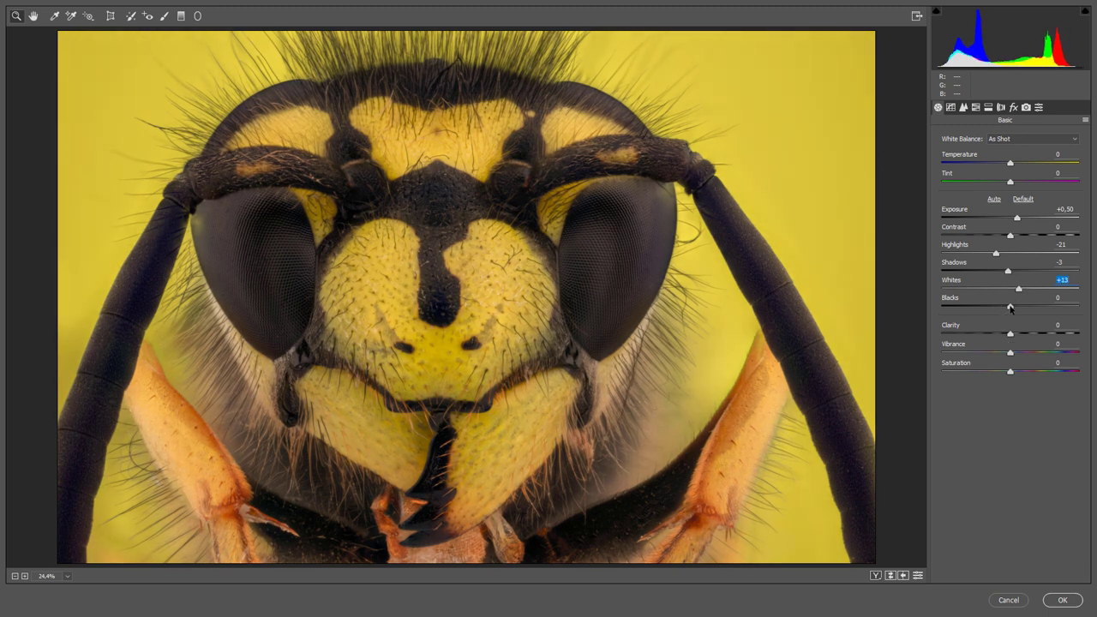
left_click(1017, 217)
left_click_drag(1011, 163, 1015, 164)
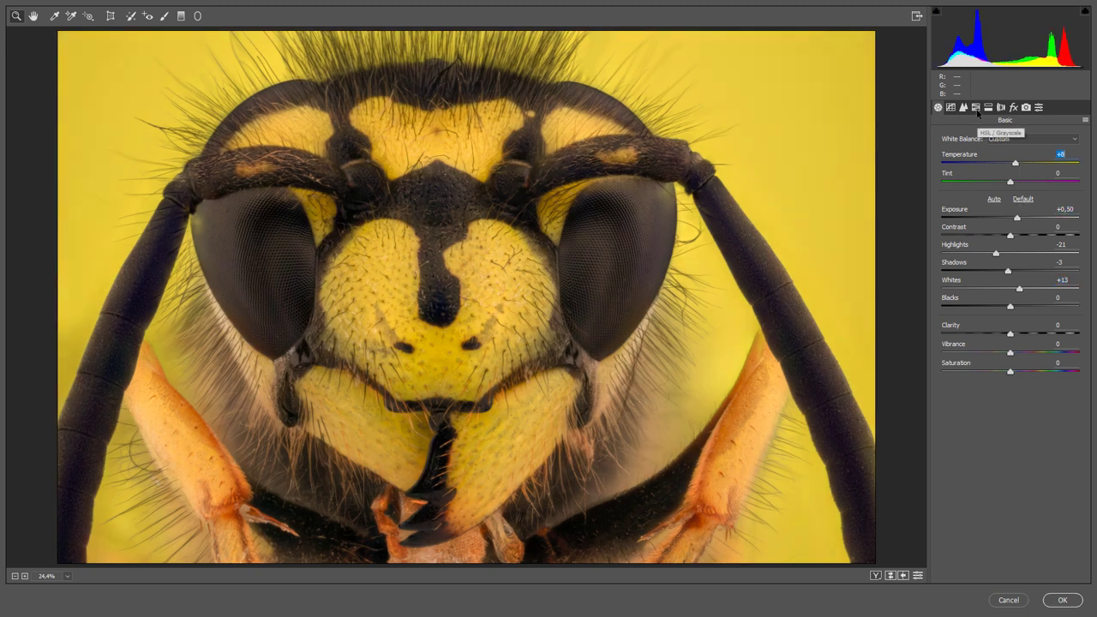
- In HSL, set Yellows hue −22, Oranges hue +4 and Yellows saturation +45
left_click(975, 108)
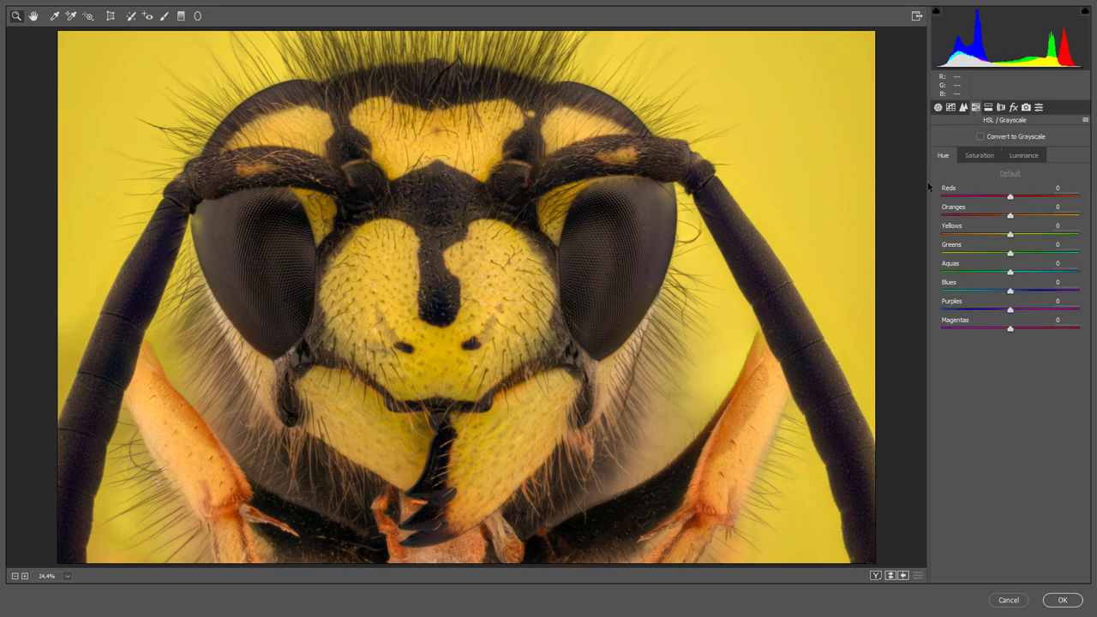
mouse_move(1010, 234)
left_mouse_down()
mouse_move(969, 235)
mouse_move(995, 241)
left_mouse_up()
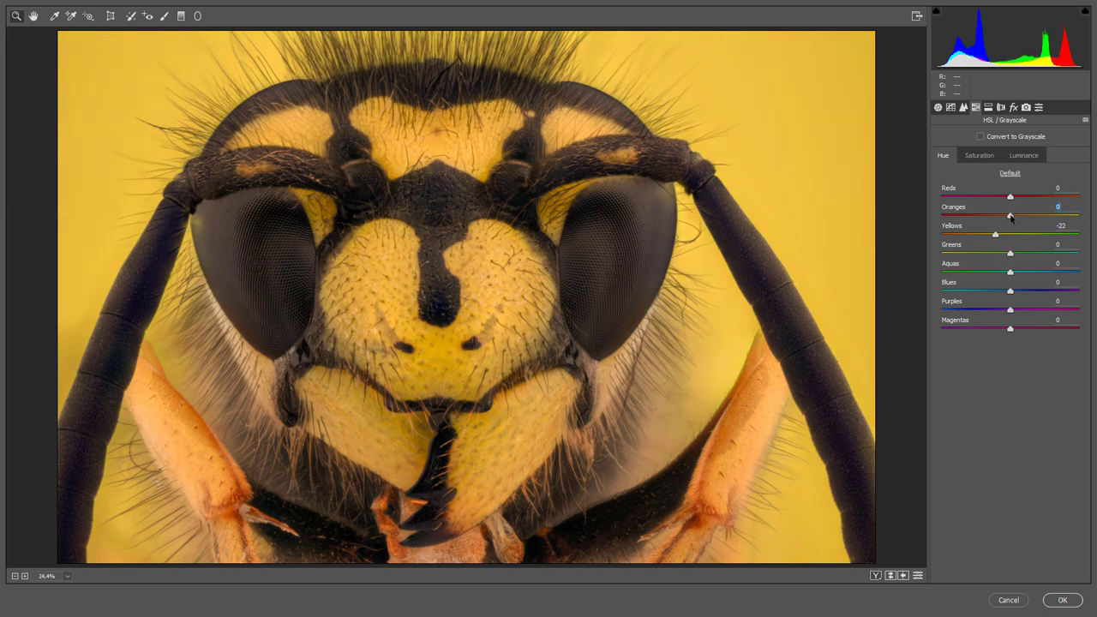
left_click_drag(1010, 216, 1004, 218)
left_click(980, 157)
mouse_move(1009, 235)
left_mouse_down()
mouse_move(1040, 234)
mouse_move(992, 235)
mouse_move(1007, 242)
left_mouse_up()
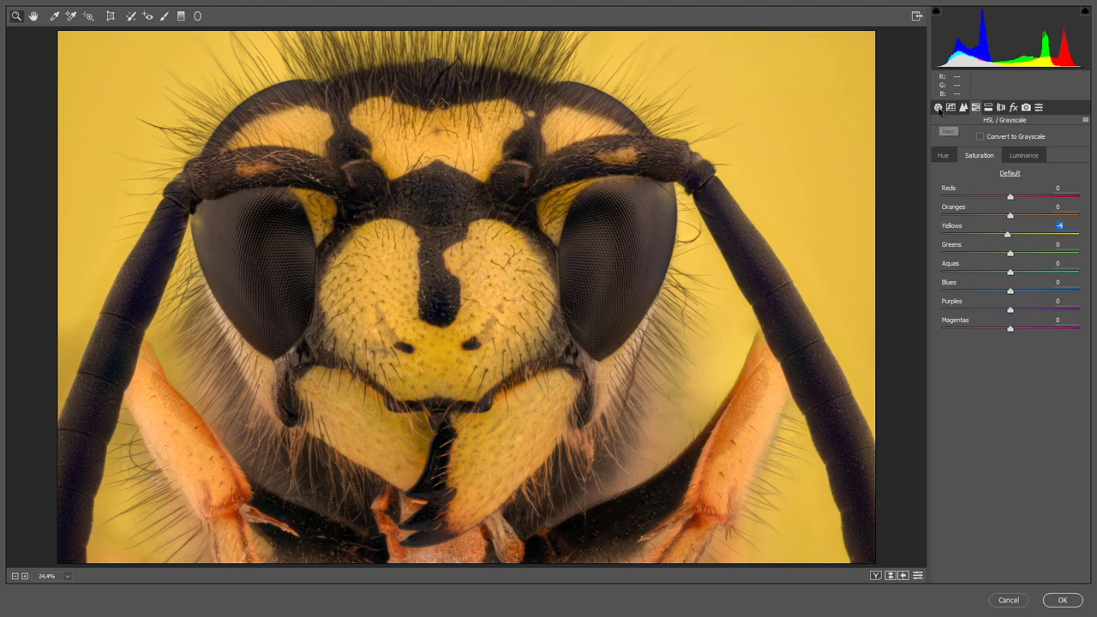
- Raise the Parametric tone curve Darks to +19, with Lights at −3
left_click(950, 107)
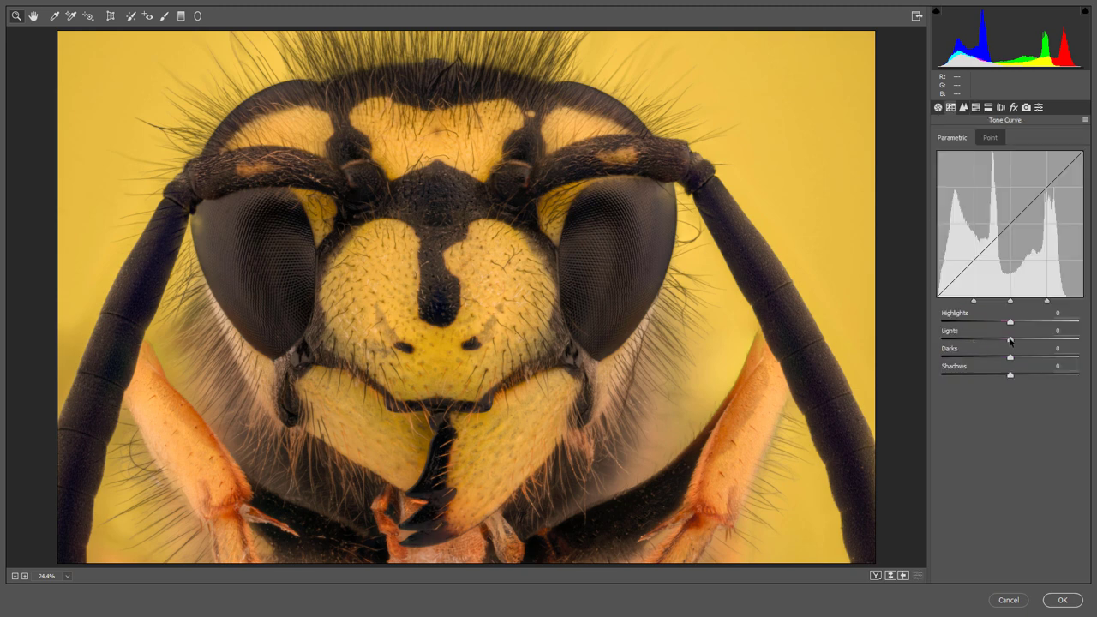
mouse_move(1010, 340)
left_mouse_down()
mouse_move(1033, 359)
mouse_move(1023, 359)
left_mouse_up()
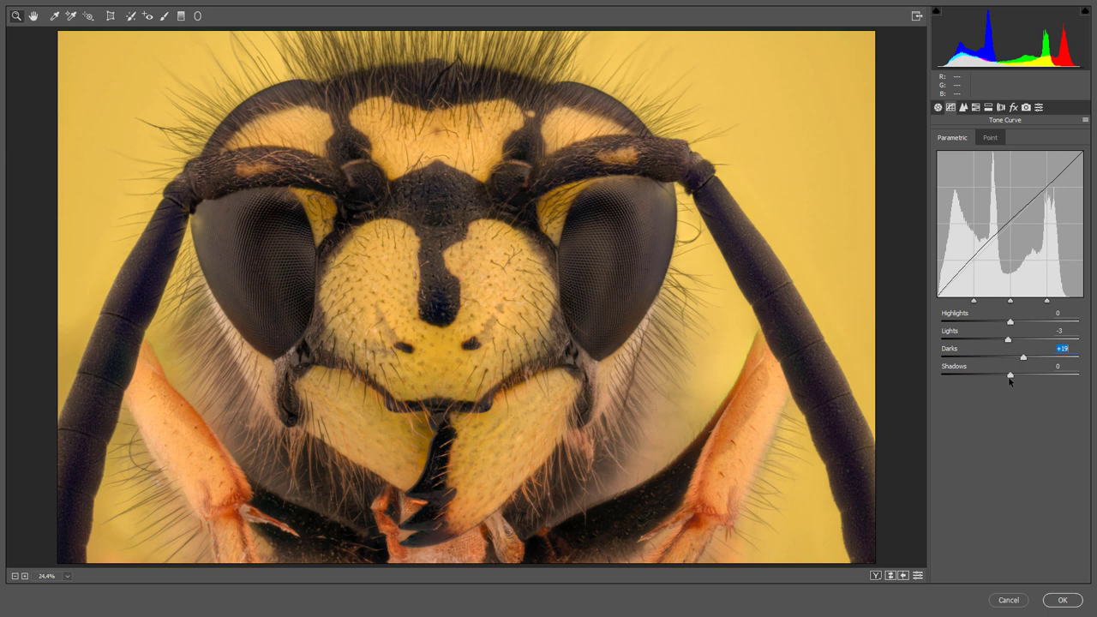
- In Basic, lower Exposure slightly, warm Temperature to +14, and lower Vibrance while boosting Saturation
left_click(939, 108)
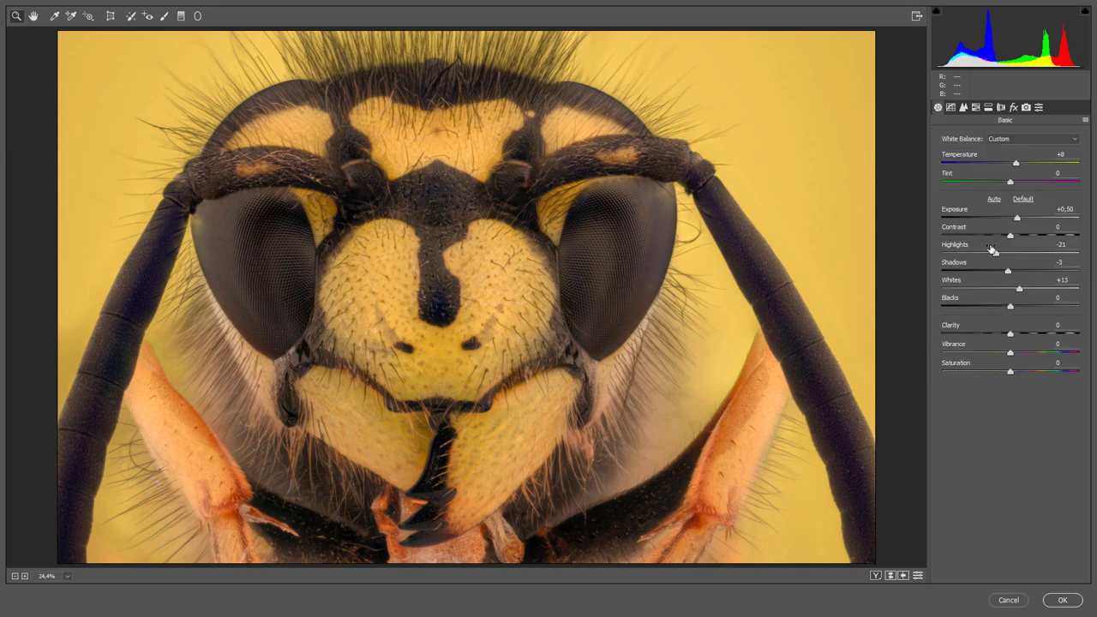
left_click_drag(1017, 219, 1013, 219)
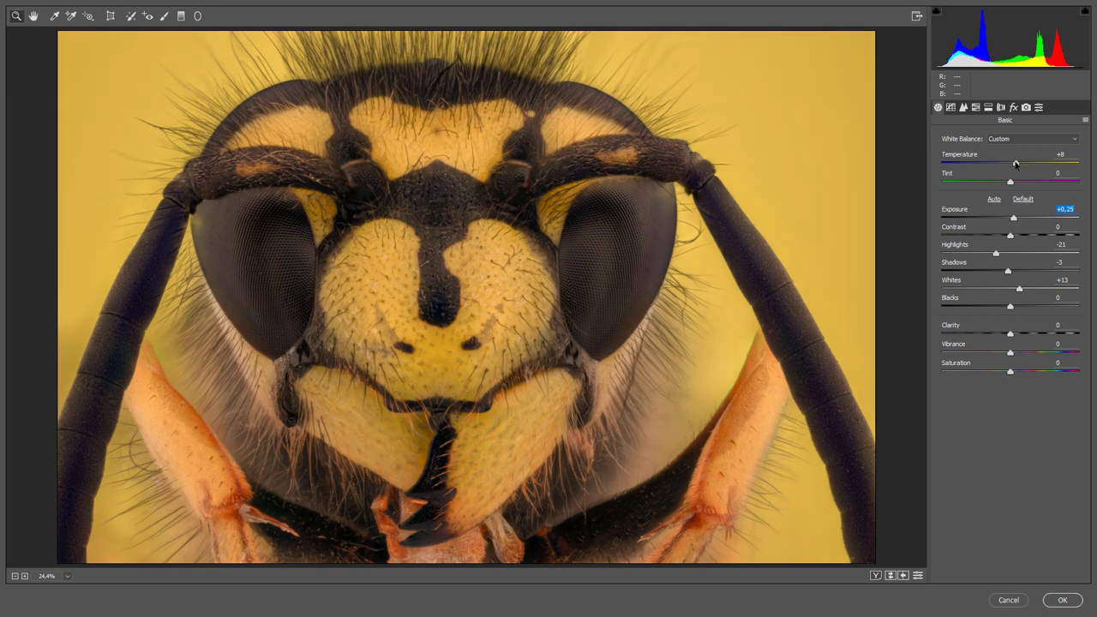
left_click_drag(1015, 164, 1019, 165)
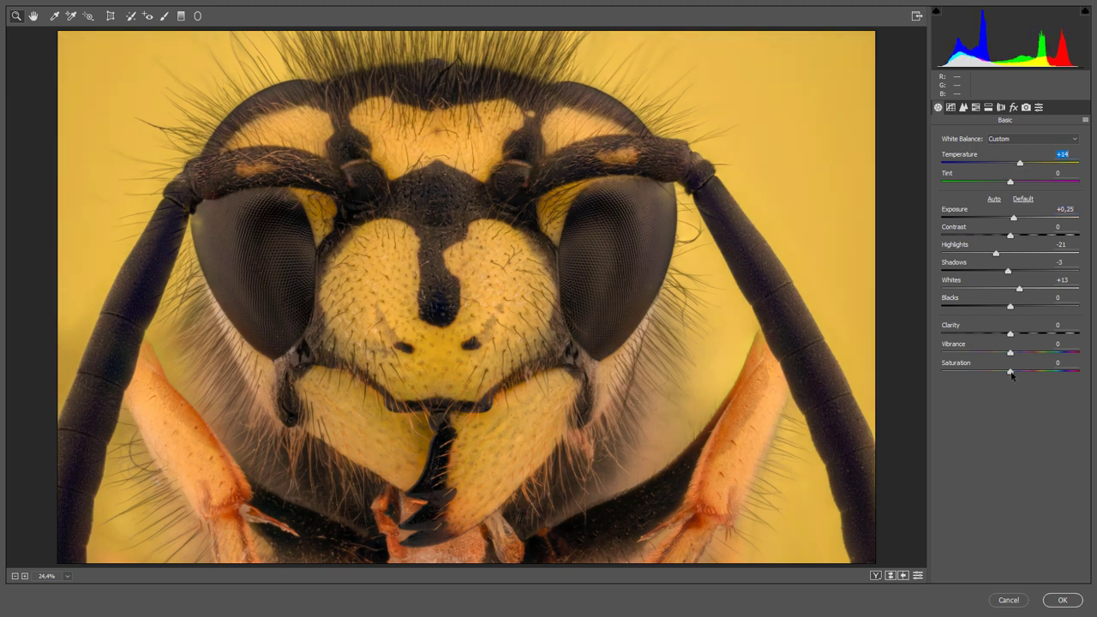
left_click_drag(1011, 374, 993, 353)
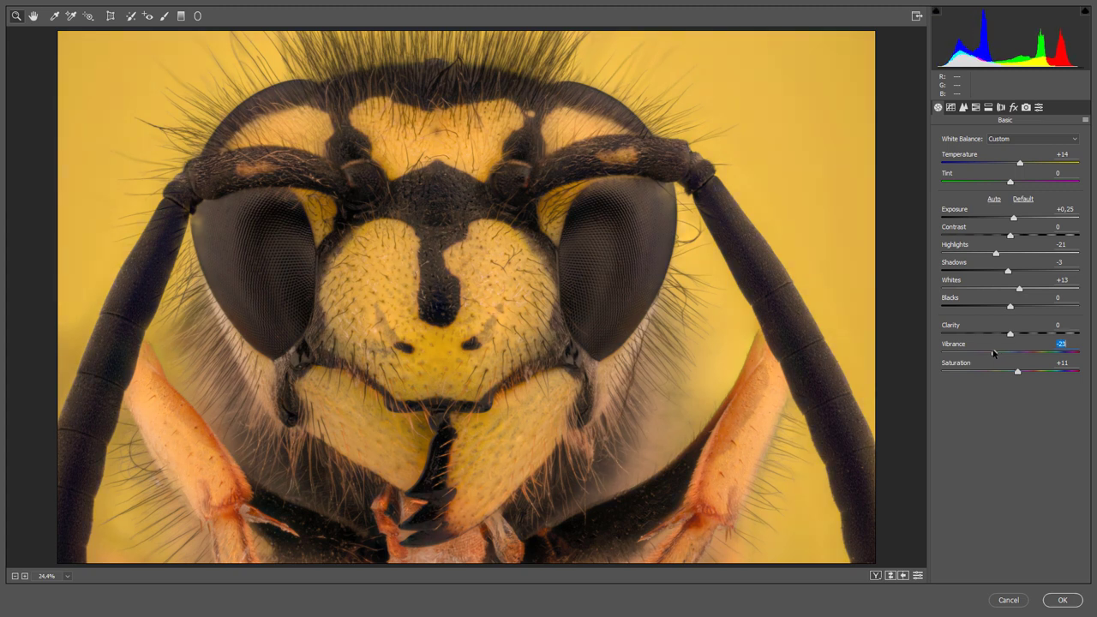
key("Up")
scroll(438, 284, "up", 1)
scroll(438, 284, "up", 3)
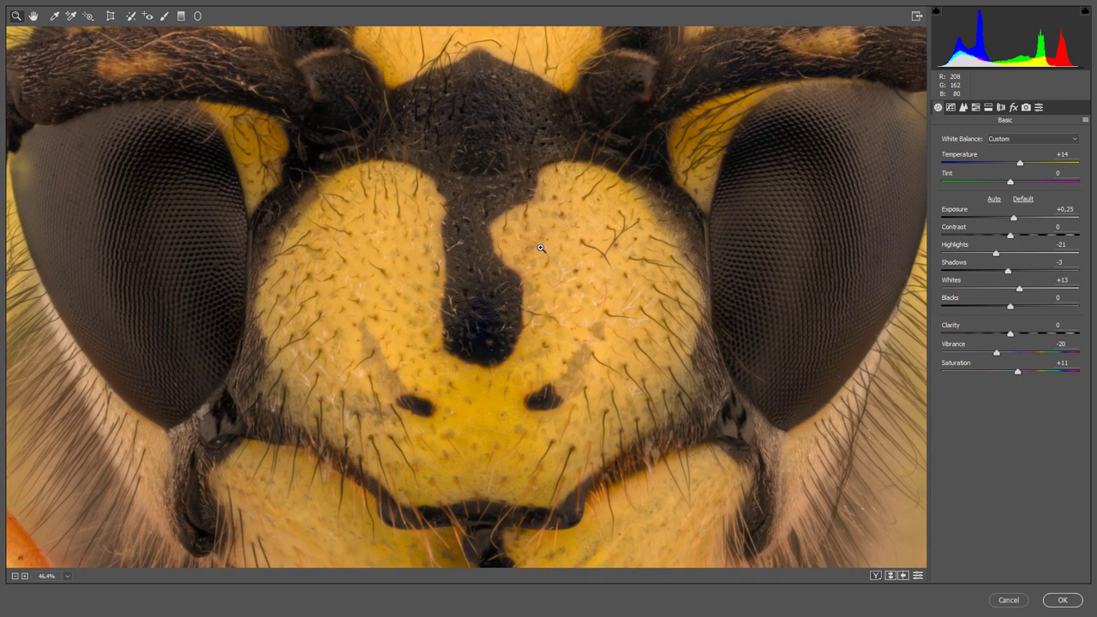
scroll(651, 227, "down", 2)
scroll(638, 227, "down", 1)
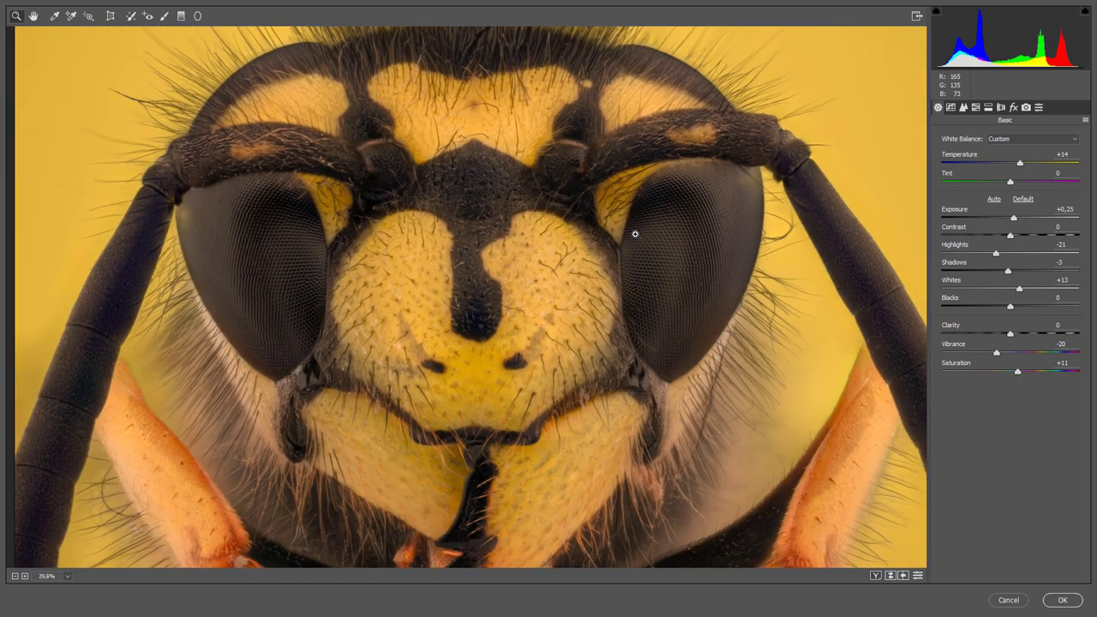
- Fine-tune Exposure −0,05, Highlights −63, Temperature +15, Saturation +7, Vibrance −15, and apply the grade
left_click_drag(1014, 219, 1011, 219)
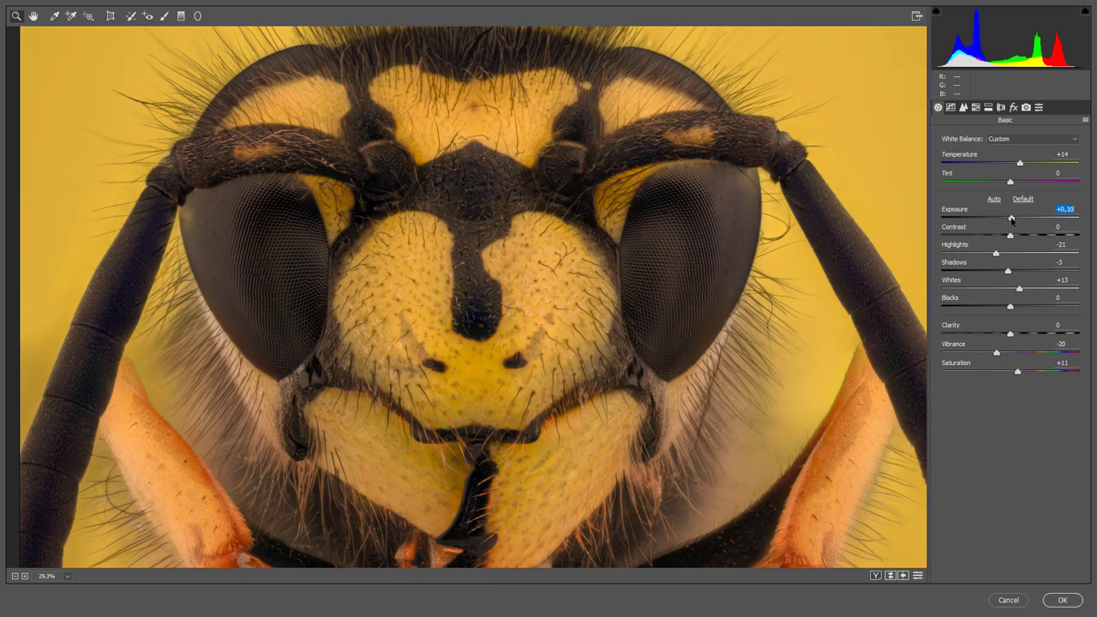
key("Down")
key("Down")
key("Down")
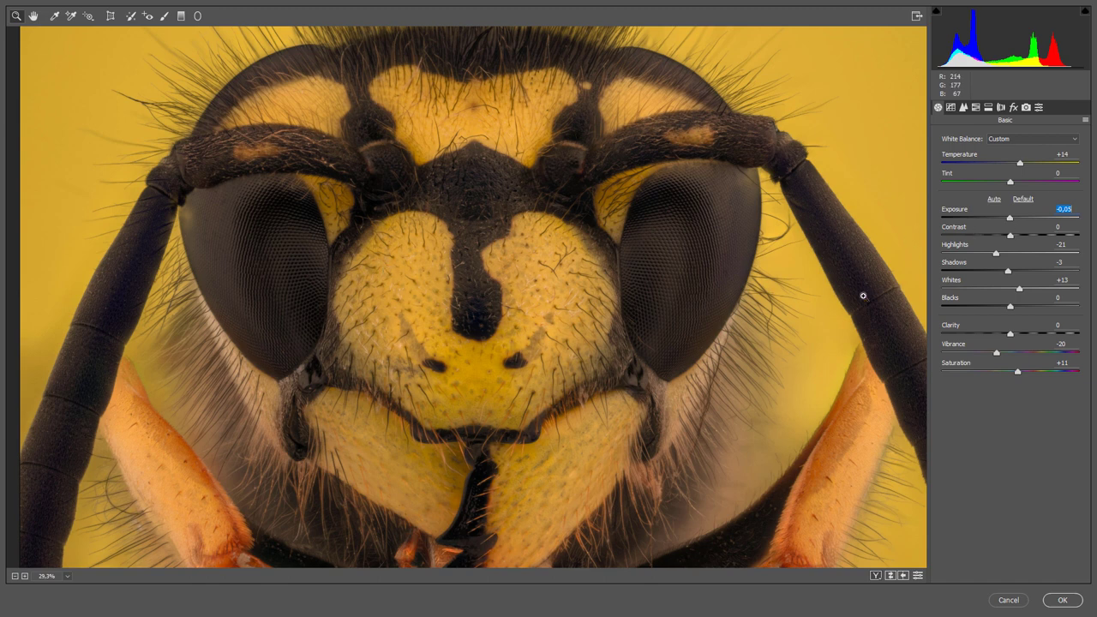
left_click_drag(995, 254, 966, 255)
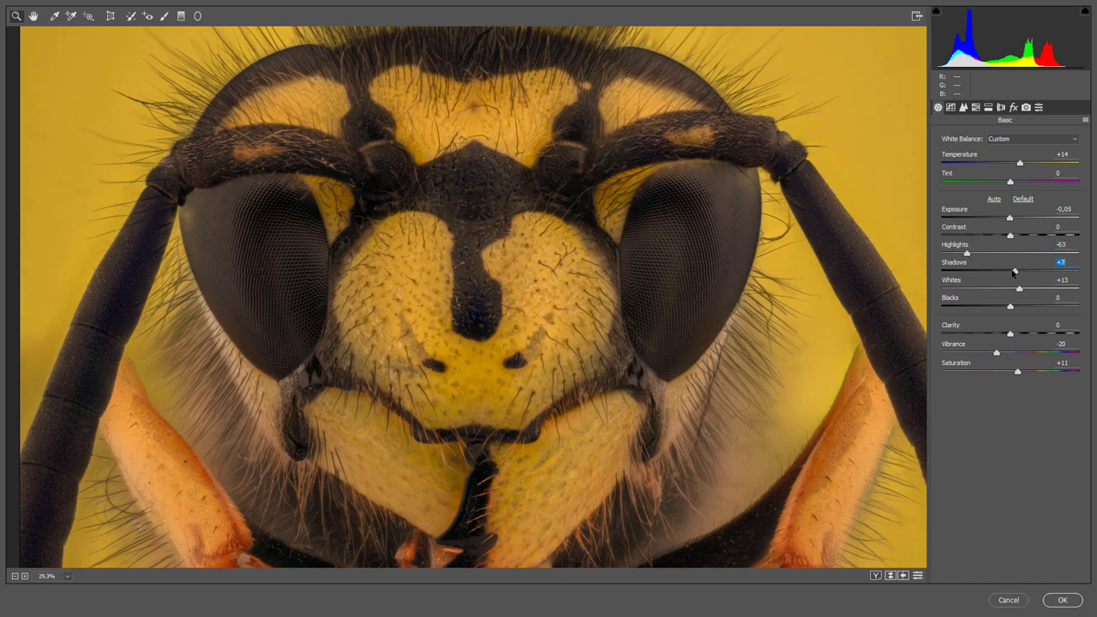
left_click_drag(1008, 273, 1005, 273)
left_click_drag(1019, 165, 1020, 166)
left_click_drag(1017, 372, 1014, 372)
left_click_drag(996, 353, 1001, 354)
left_click(1049, 601)
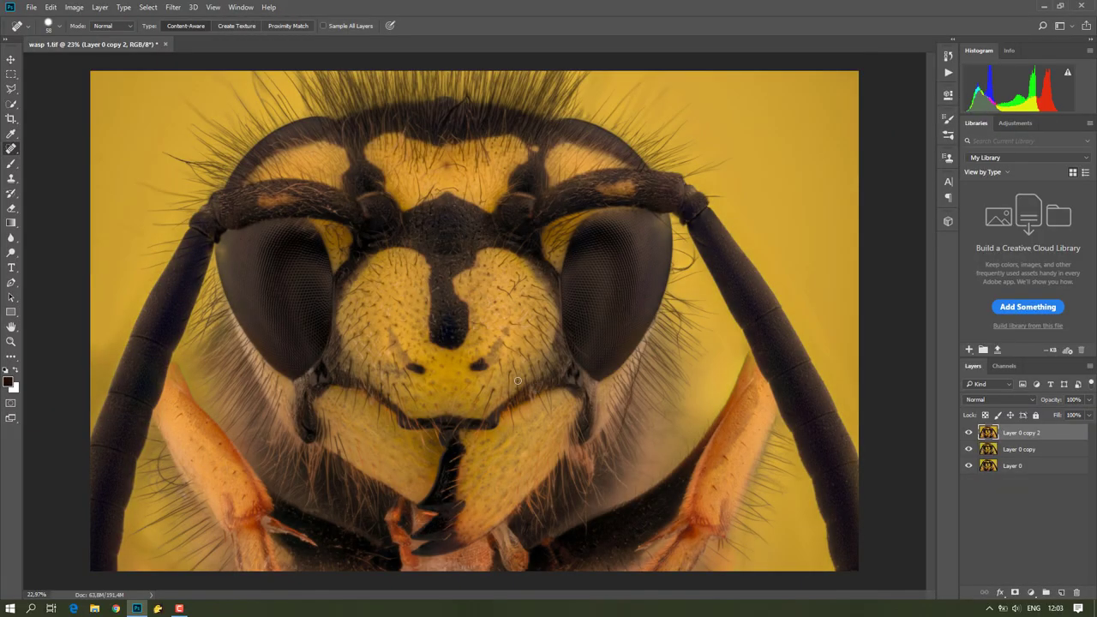
- Hide Layer 0 copy to compare before/after, leaving Layer 0 copy 2 visible, and zoom in and out
left_click(968, 449)
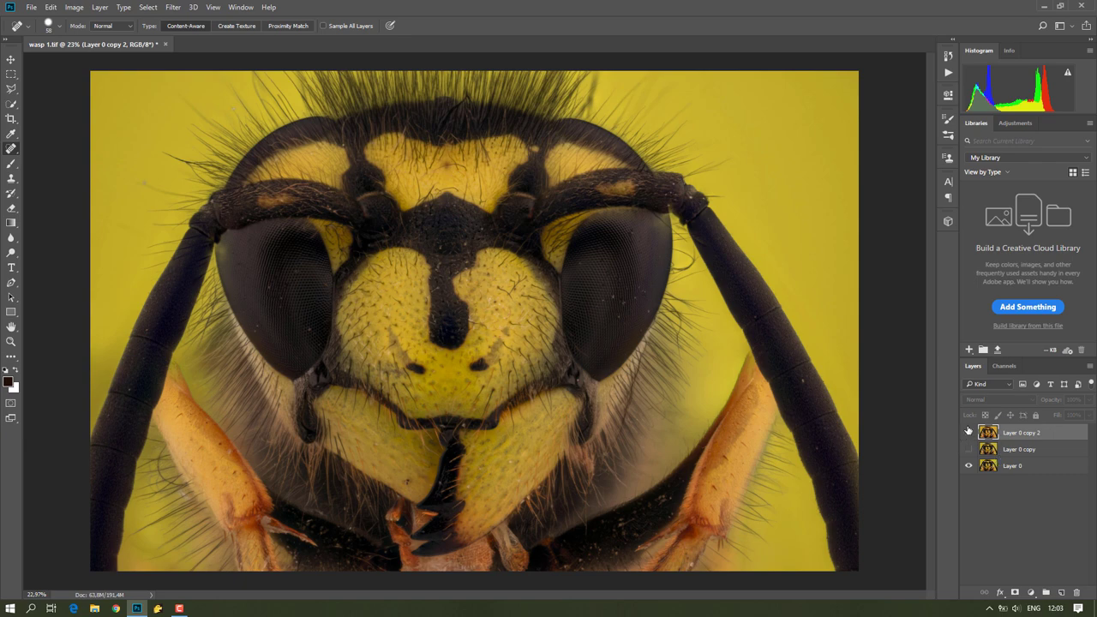
left_click(968, 432)
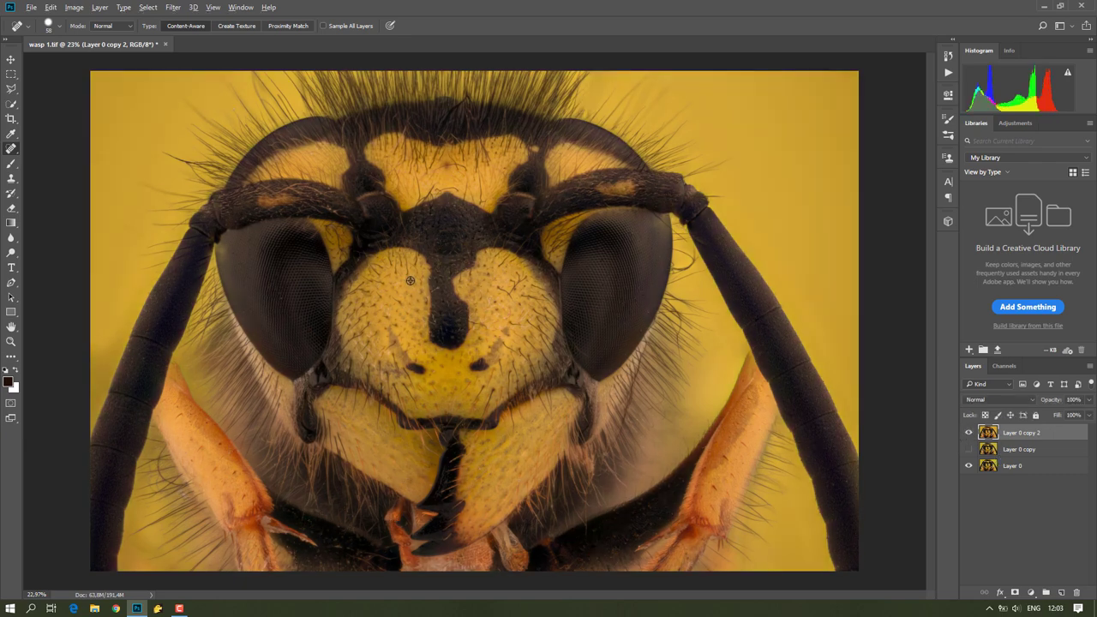
scroll(407, 283, "up", 3)
scroll(405, 280, "up", 2)
scroll(404, 280, "up", 1)
scroll(405, 280, "down", 2)
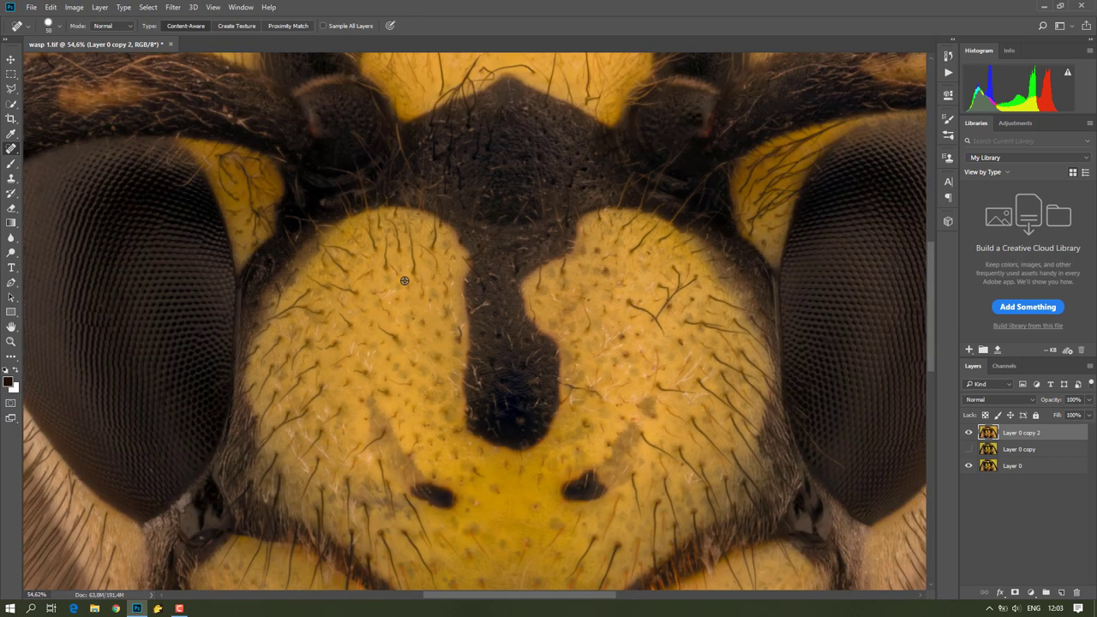
scroll(404, 281, "down", 1)
scroll(404, 280, "down", 2)
scroll(404, 280, "down", 1)
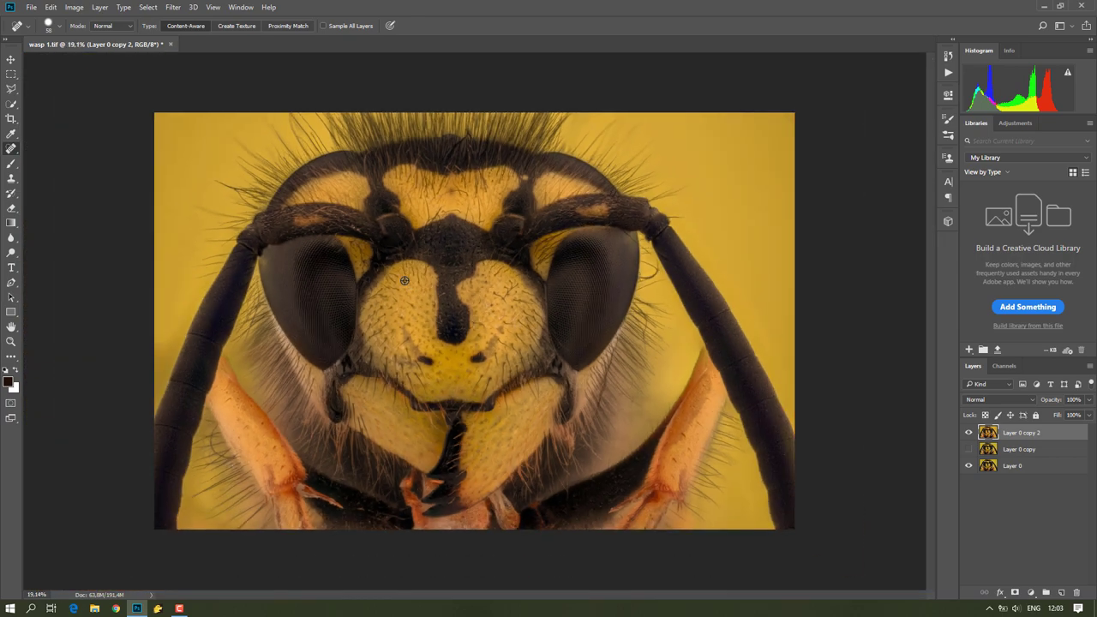
- Save the image to the Desktop as JPEG 'wasp 1,1' at Quality 12 (Maximum)
left_click(32, 9)
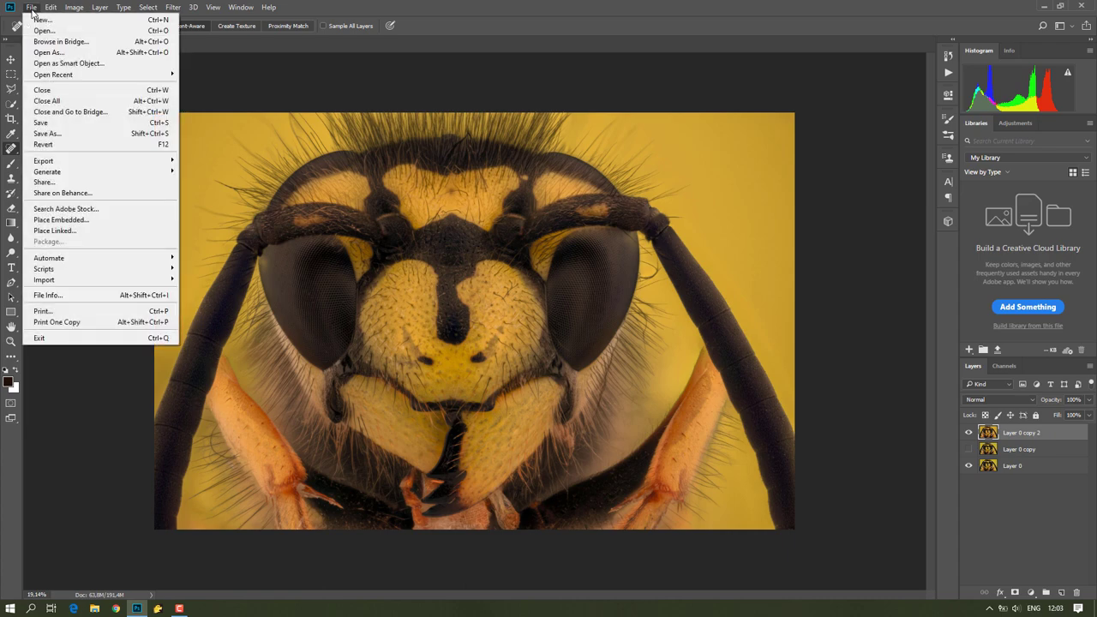
left_click(80, 134)
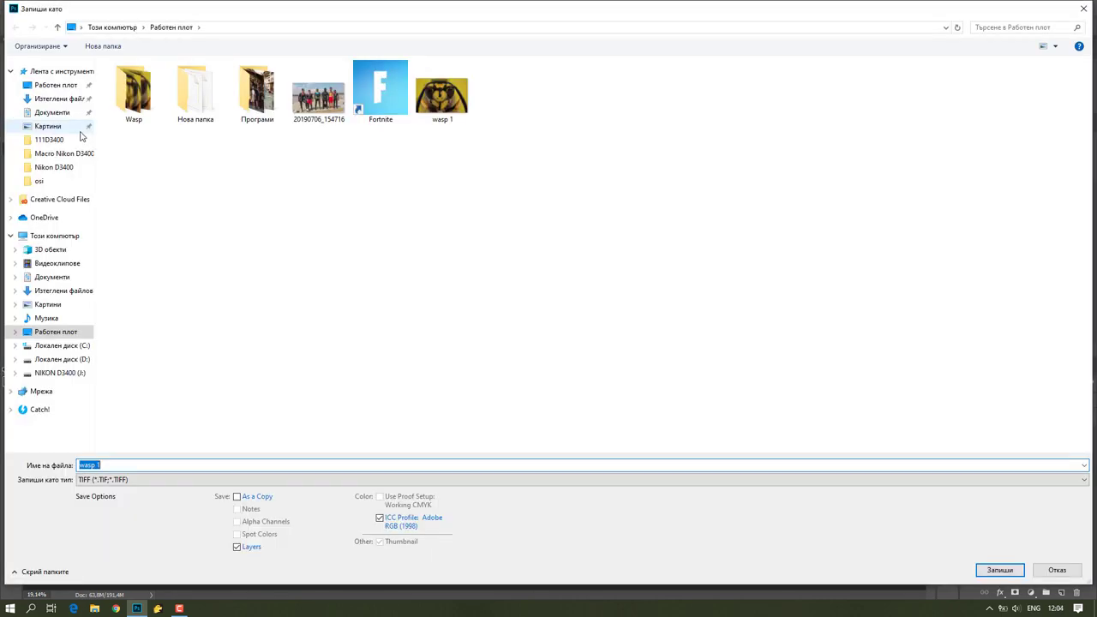
left_click(61, 86)
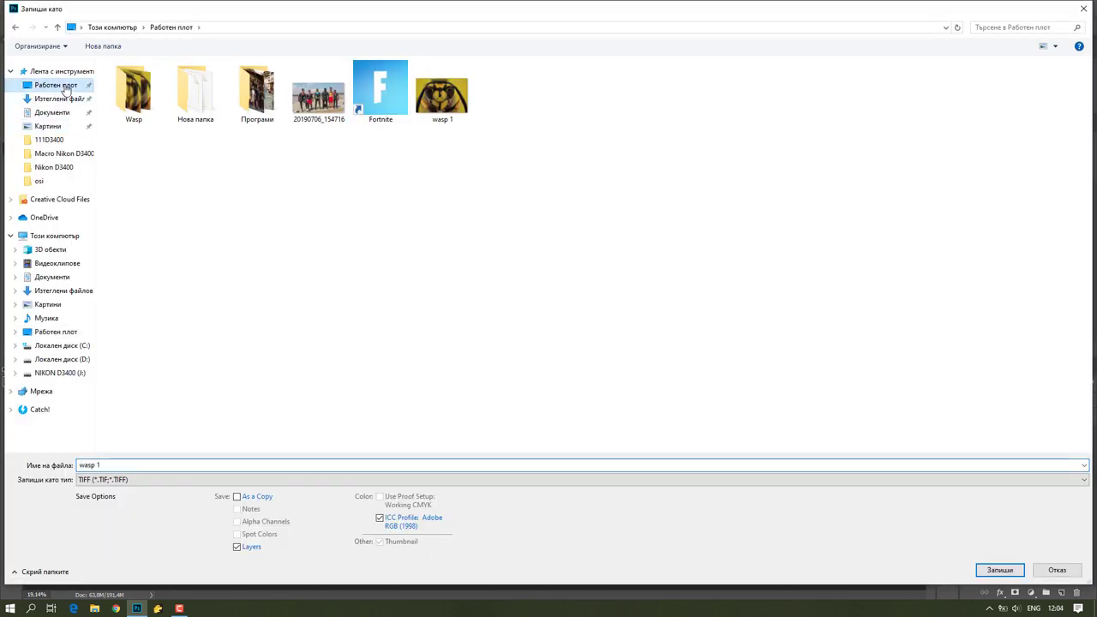
left_click(133, 465)
double_click(133, 465)
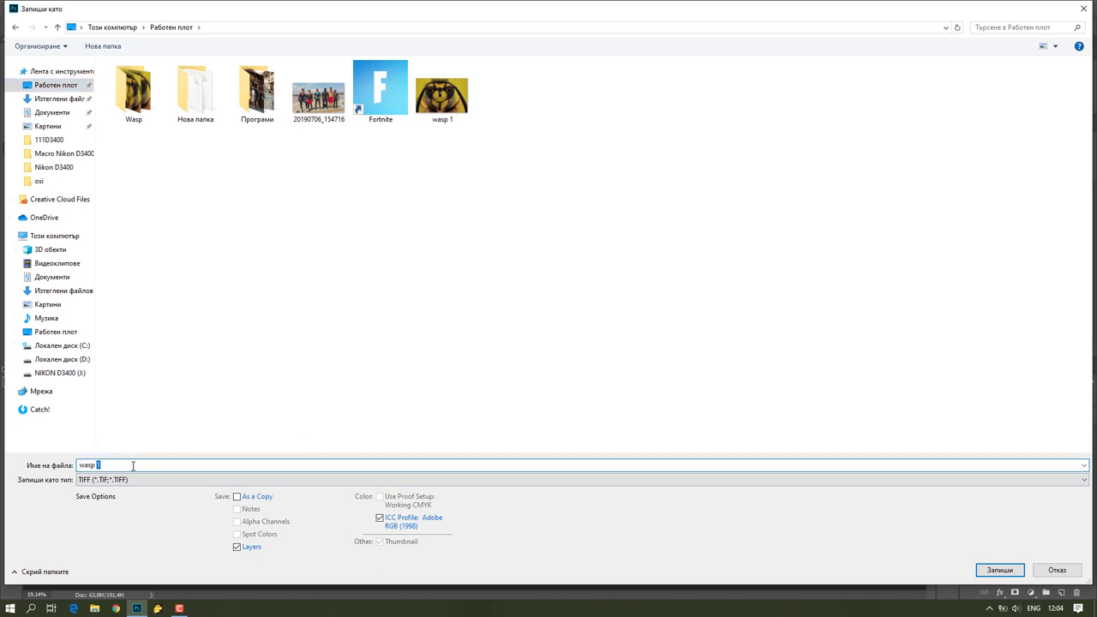
left_click(132, 466)
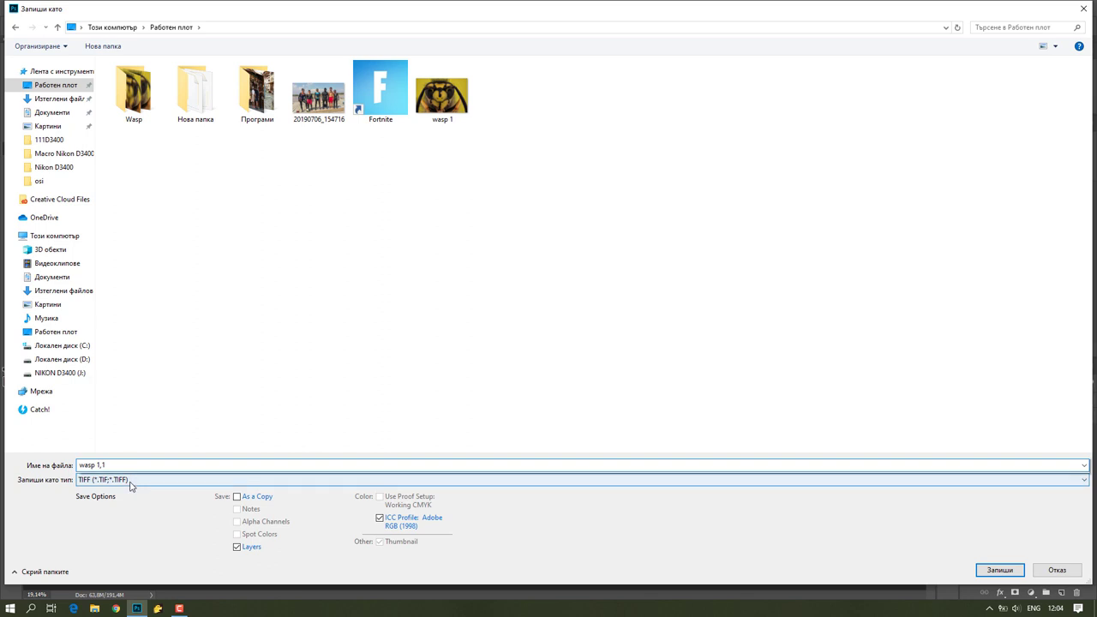
left_click(771, 479)
left_click(771, 369)
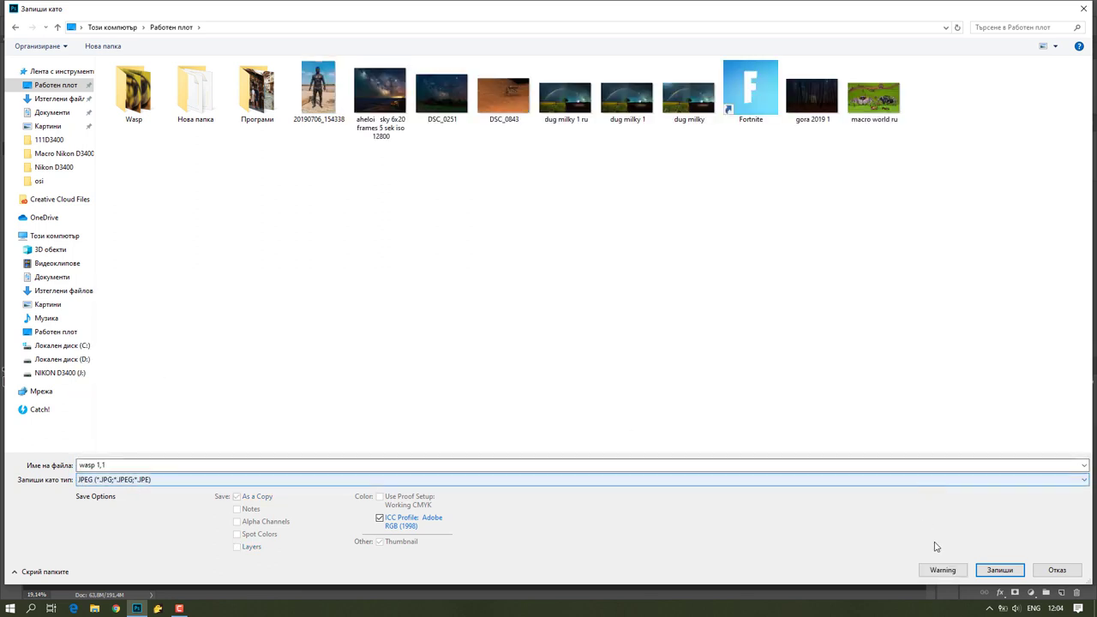
left_click(1008, 573)
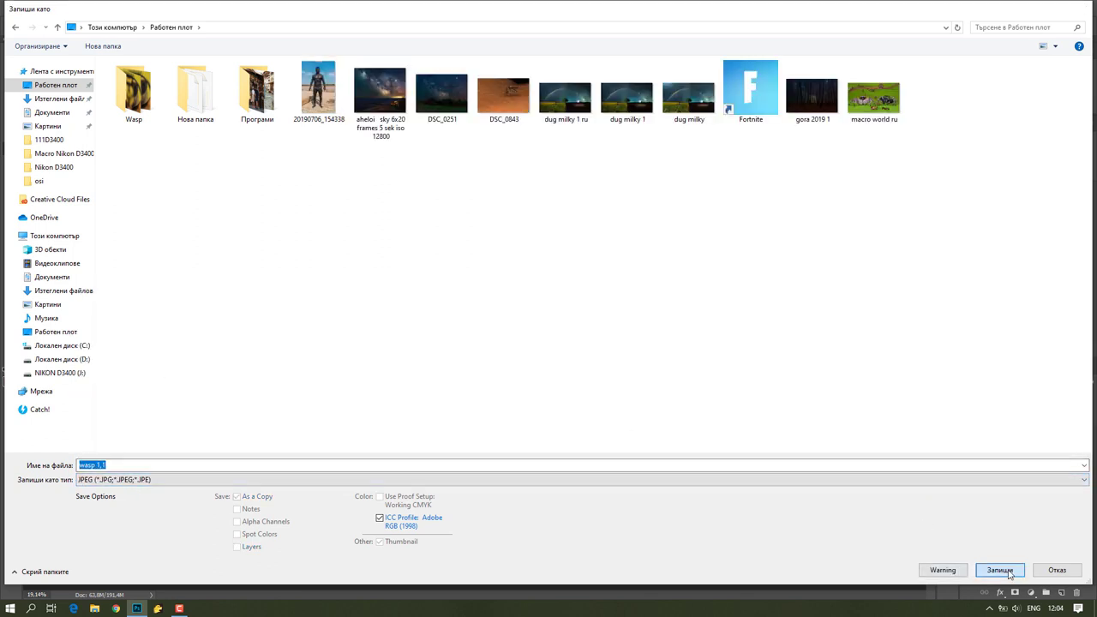
left_click(616, 167)
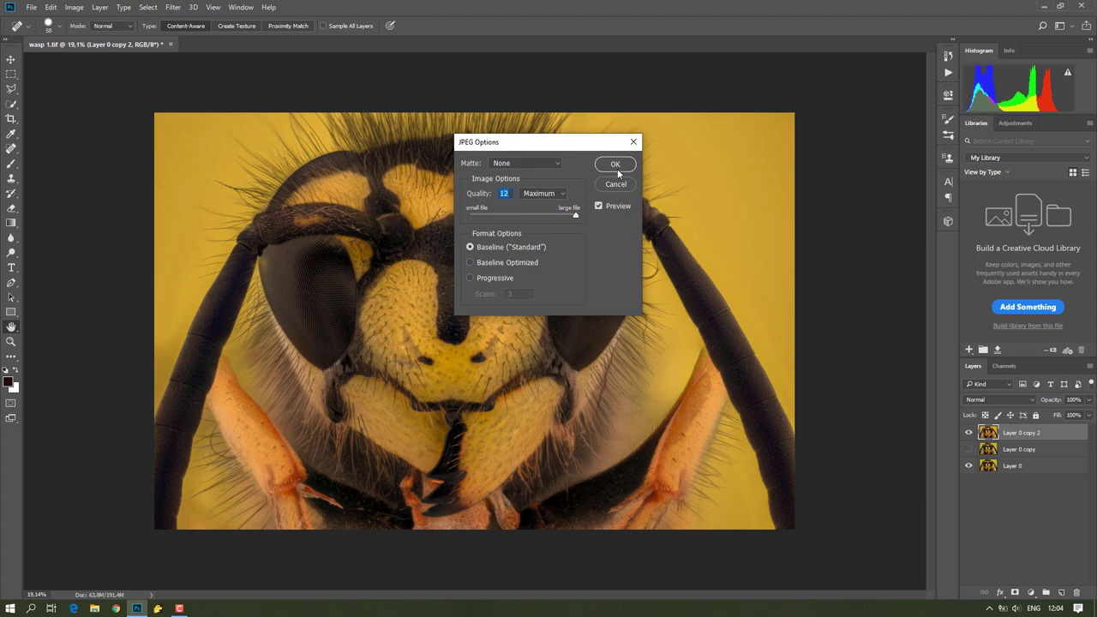
- Open wasp 1,1.jpg from the desktop in Photos, zoom and pan to inspect, then start the slideshow
left_click(1043, 6)
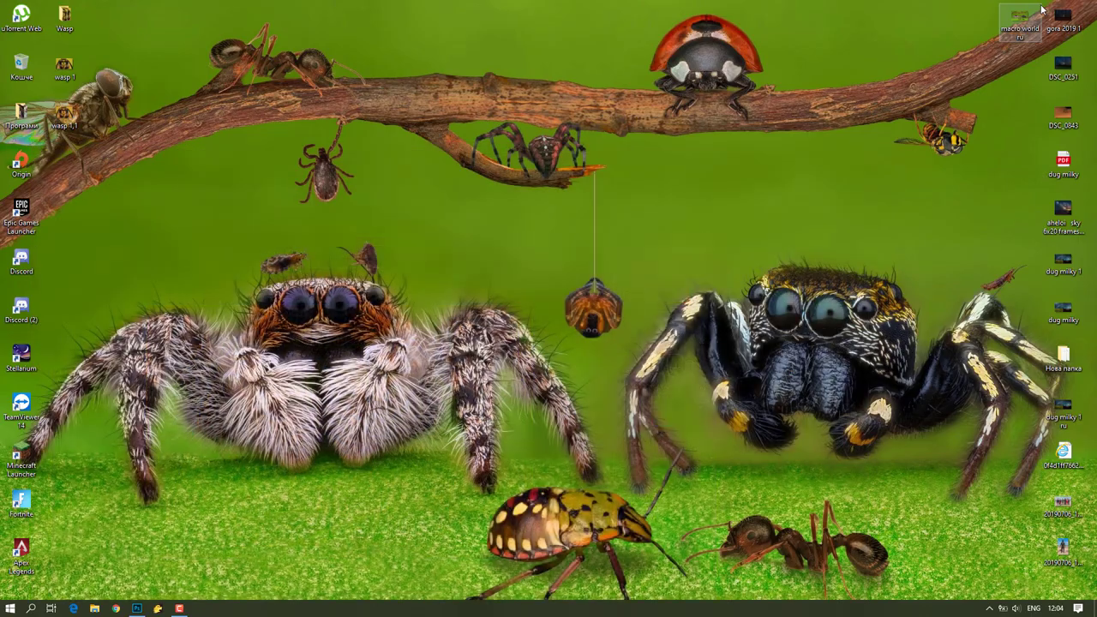
double_click(67, 114)
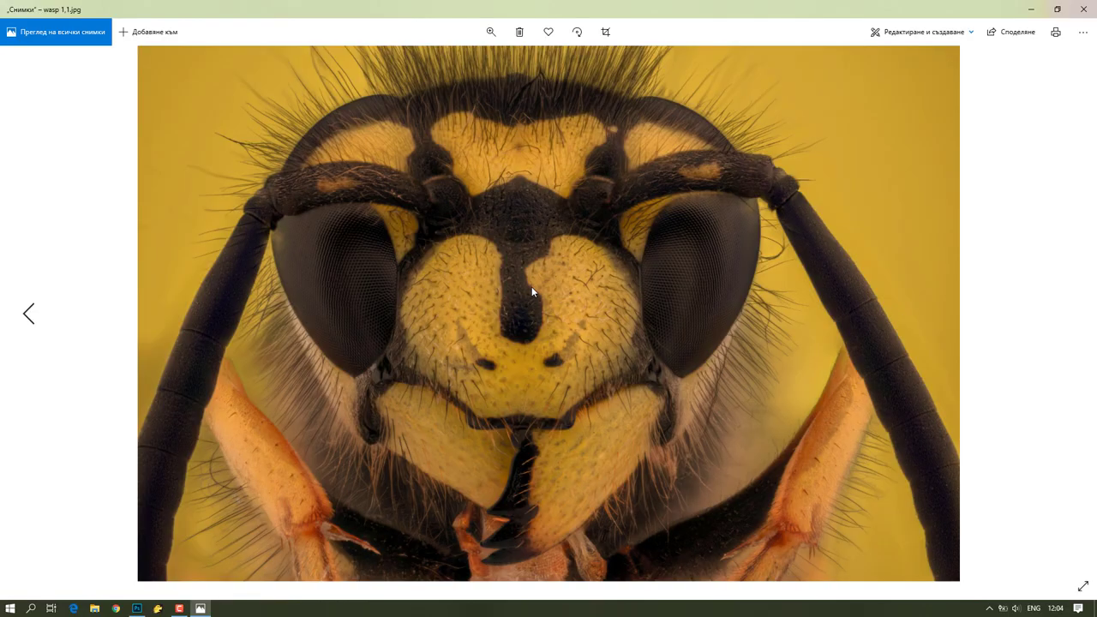
scroll(531, 292, "up", 2)
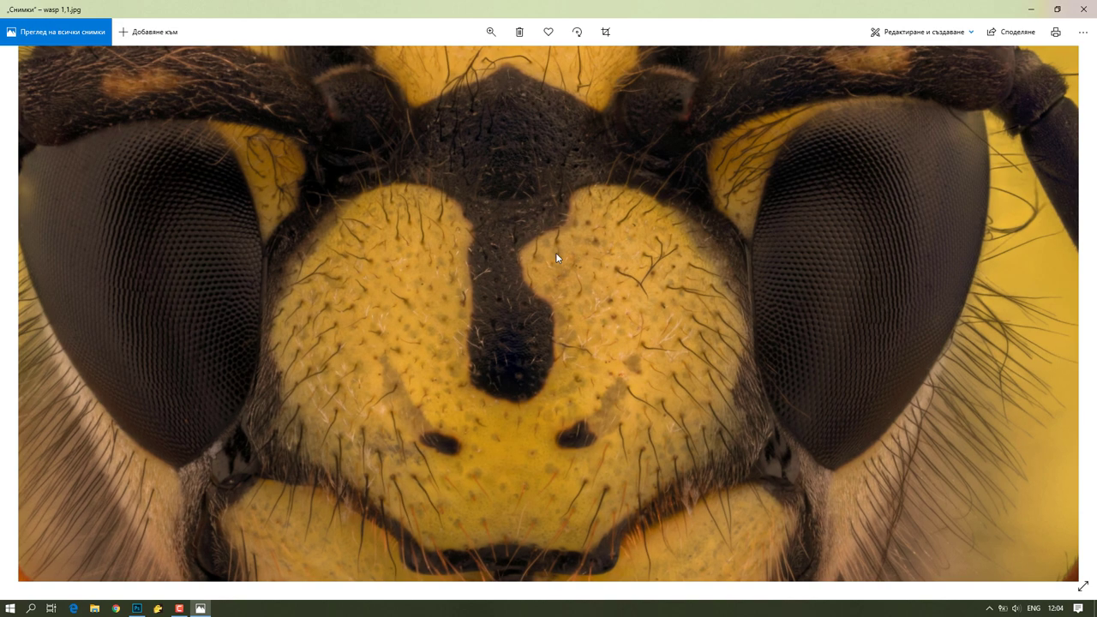
left_click_drag(508, 177, 565, 269)
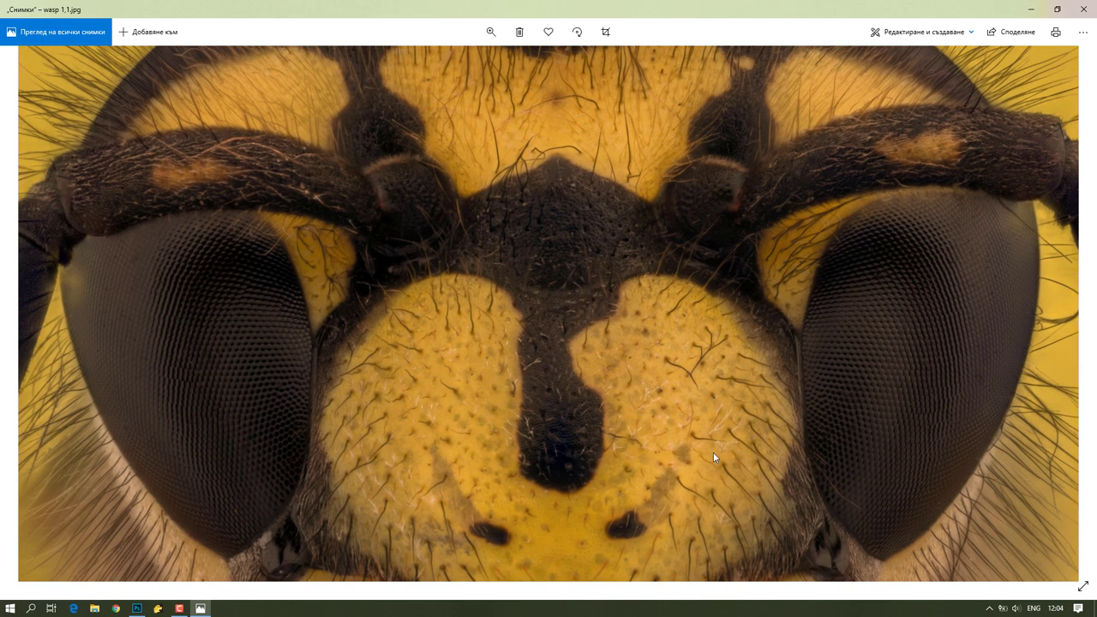
left_click_drag(611, 448, 630, 425)
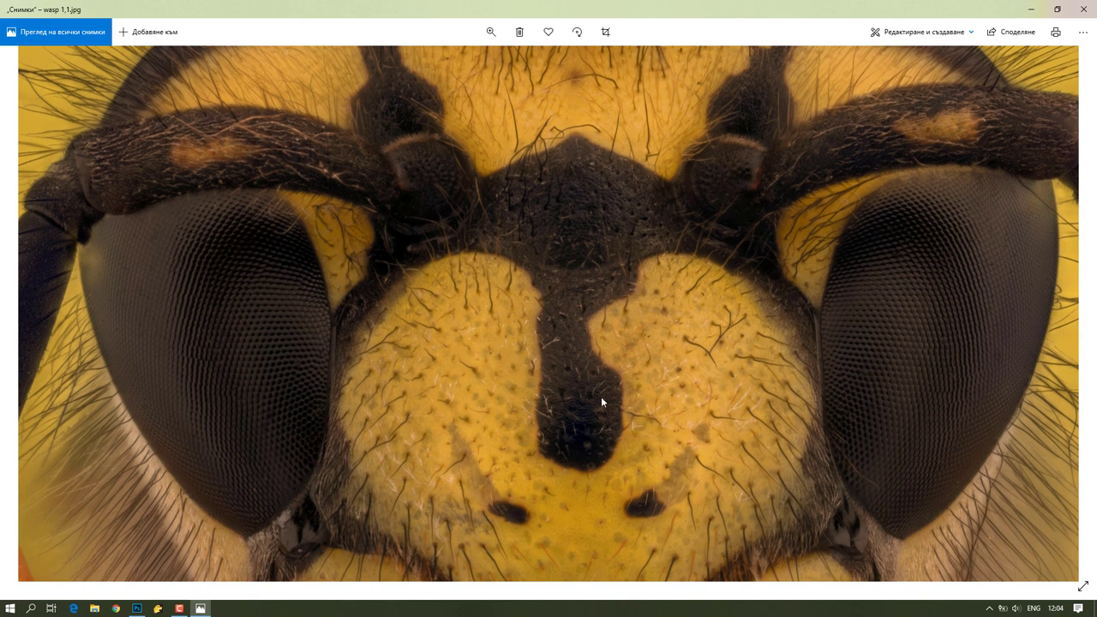
scroll(591, 385, "down", 2)
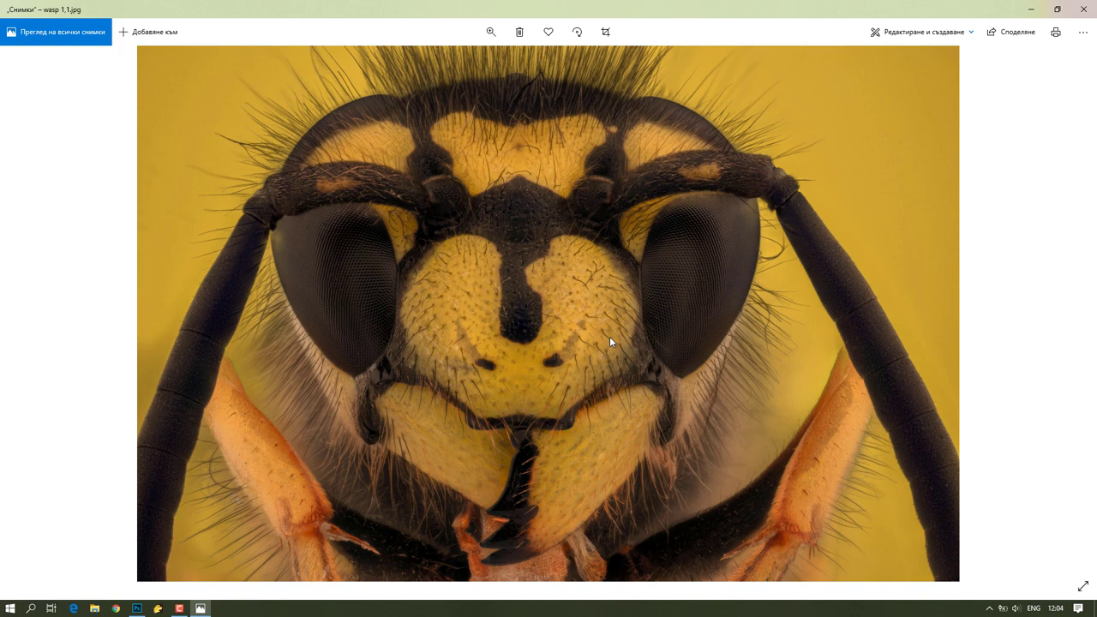
key("F5")
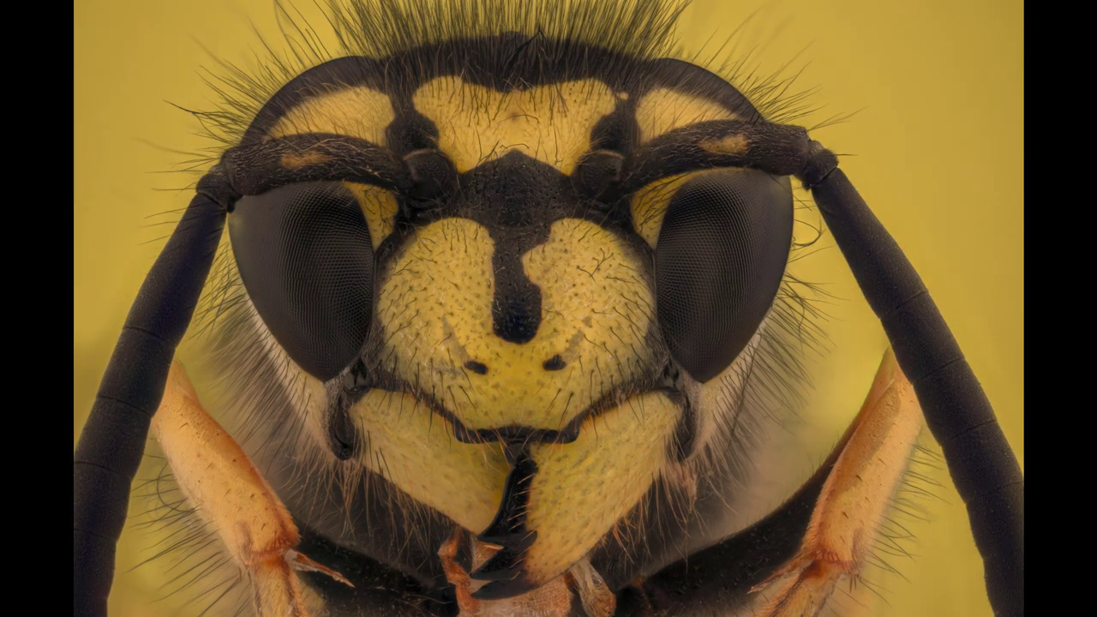